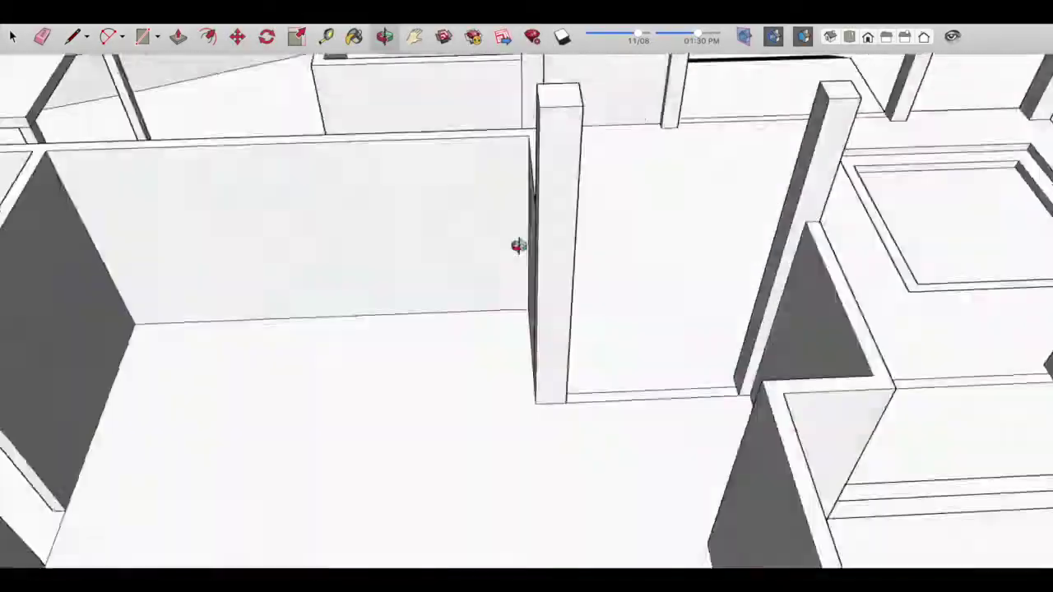
# Step: Redraw the column-wall join edges and raise the thin strip up to the beam's underside
pyautogui.moveTo(518, 246)
pyautogui.mouseDown(button='middle')
pyautogui.moveTo(521, 235)
pyautogui.moveTo(669, 277)
pyautogui.mouseUp(button='middle')
pyautogui.press('l')
pyautogui.moveTo(602, 133)
pyautogui.mouseDown(button='middle')
pyautogui.moveTo(600, 242)
pyautogui.moveTo(593, 210)
pyautogui.mouseUp(button='middle')
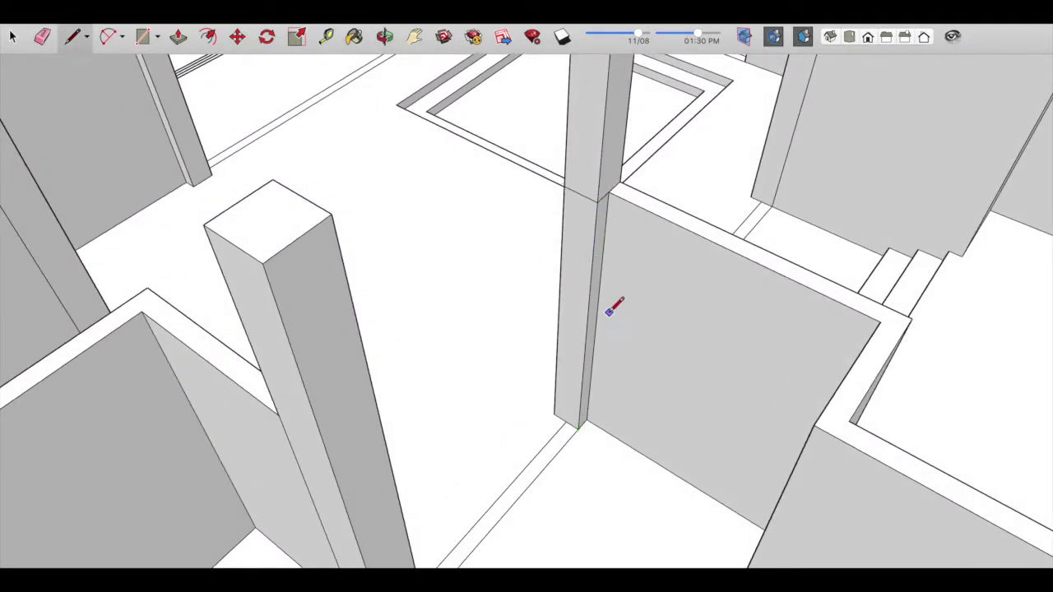
pyautogui.moveTo(623, 262); pyautogui.dragTo(598, 183, button='middle')
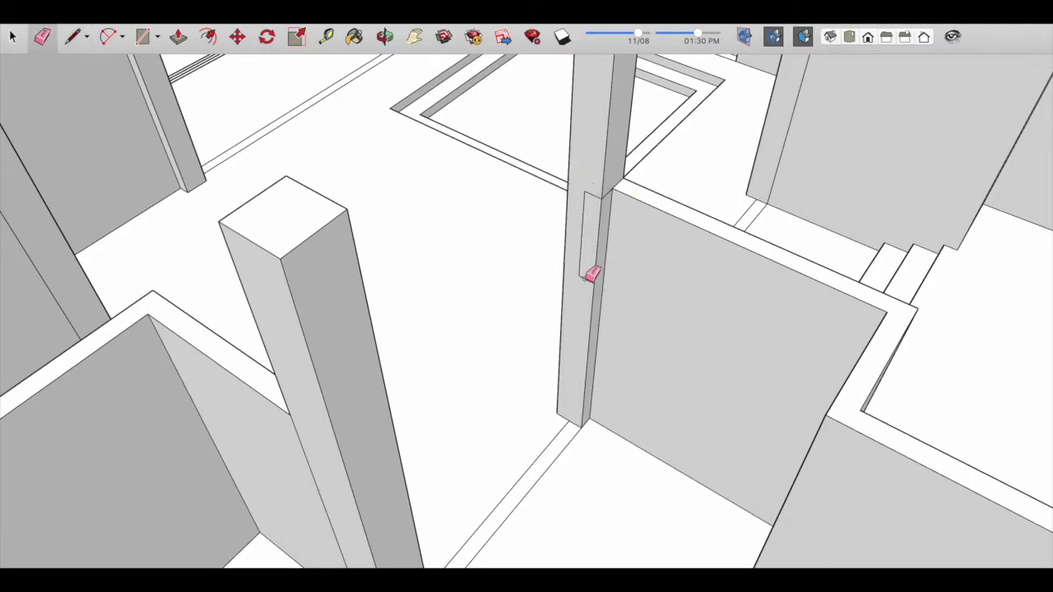
pyautogui.moveTo(405, 417)
pyautogui.mouseDown(button='middle')
pyautogui.moveTo(834, 313)
pyautogui.moveTo(560, 330)
pyautogui.moveTo(521, 339)
pyautogui.moveTo(470, 376)
pyautogui.moveTo(604, 357)
pyautogui.mouseUp(button='middle')
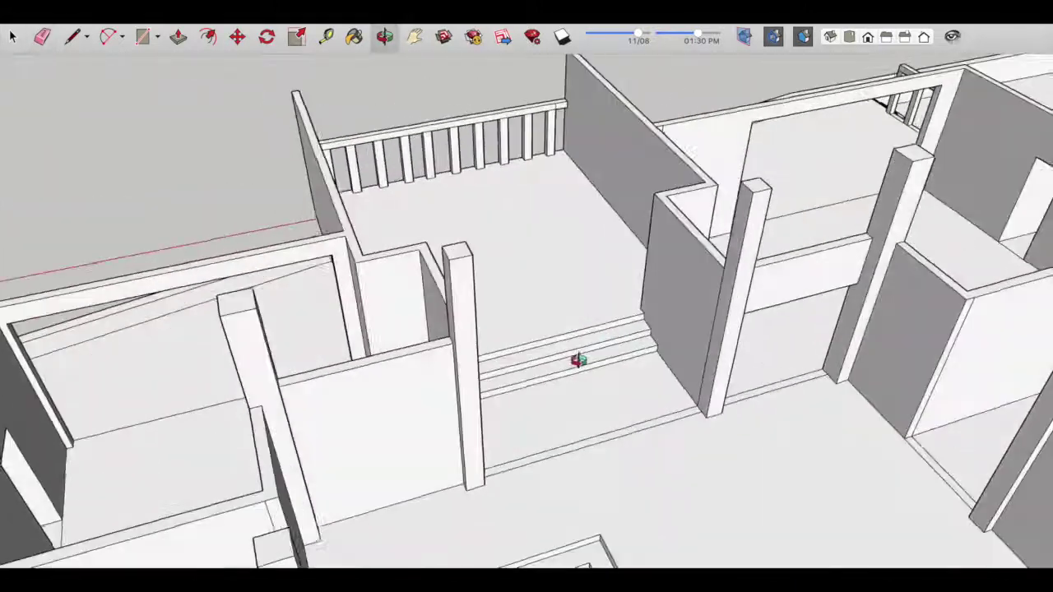
pyautogui.press('l')
pyautogui.scroll(5, 414, 360)
pyautogui.moveTo(413, 360); pyautogui.dragTo(683, 411, button='middle')
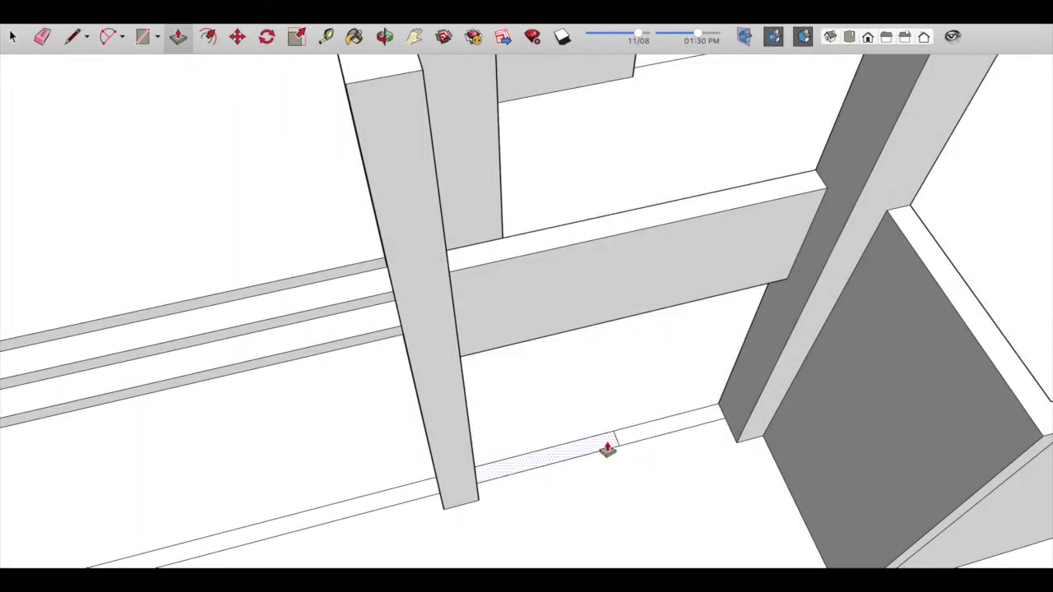
pyautogui.click(608, 450)
# Step: From an overhead view, close further column-wall gaps with Line and Push/Pull
pyautogui.moveTo(605, 325); pyautogui.dragTo(425, 303, button='middle')
pyautogui.scroll(2, 414, 275)
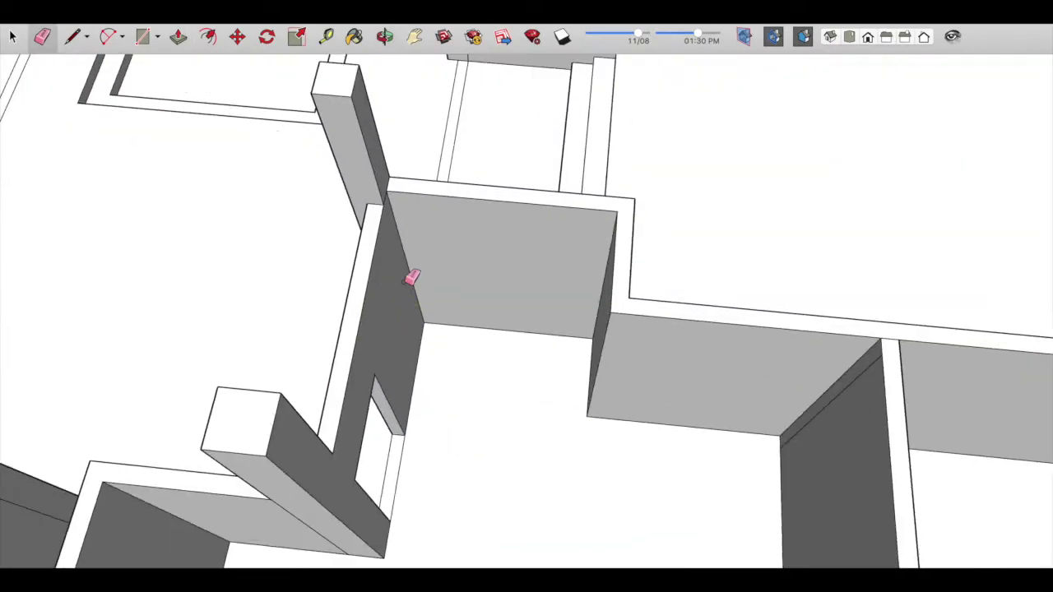
pyautogui.scroll(-5, 731, 238)
pyautogui.scroll(3, 506, 260)
pyautogui.scroll(3, 506, 259)
pyautogui.scroll(3, 482, 305)
pyautogui.press('l')
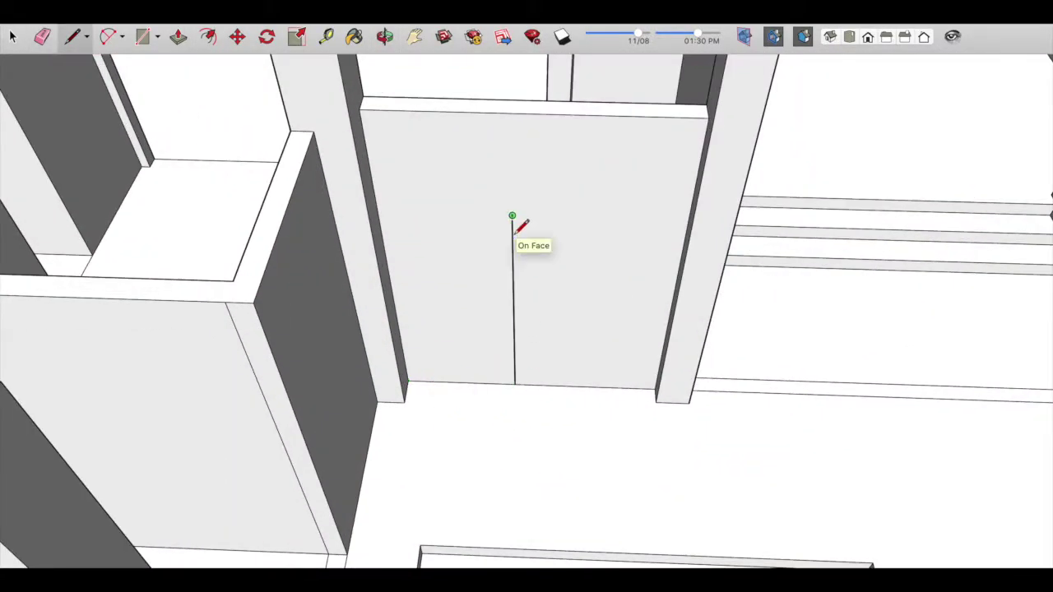
pyautogui.press('p')
pyautogui.scroll(-5, 537, 336)
# Step: Trace remaining column-wall joins with lines, viewing from overhead and down at the walls
pyautogui.moveTo(537, 336); pyautogui.dragTo(634, 125, button='middle')
pyautogui.press('l')
pyautogui.scroll(4, 567, 246)
pyautogui.moveTo(567, 247)
pyautogui.mouseDown(button='middle')
pyautogui.moveTo(509, 305)
pyautogui.moveTo(860, 348)
pyautogui.mouseUp(button='middle')
pyautogui.scroll(-3, 647, 318)
pyautogui.scroll(-5, 717, 217)
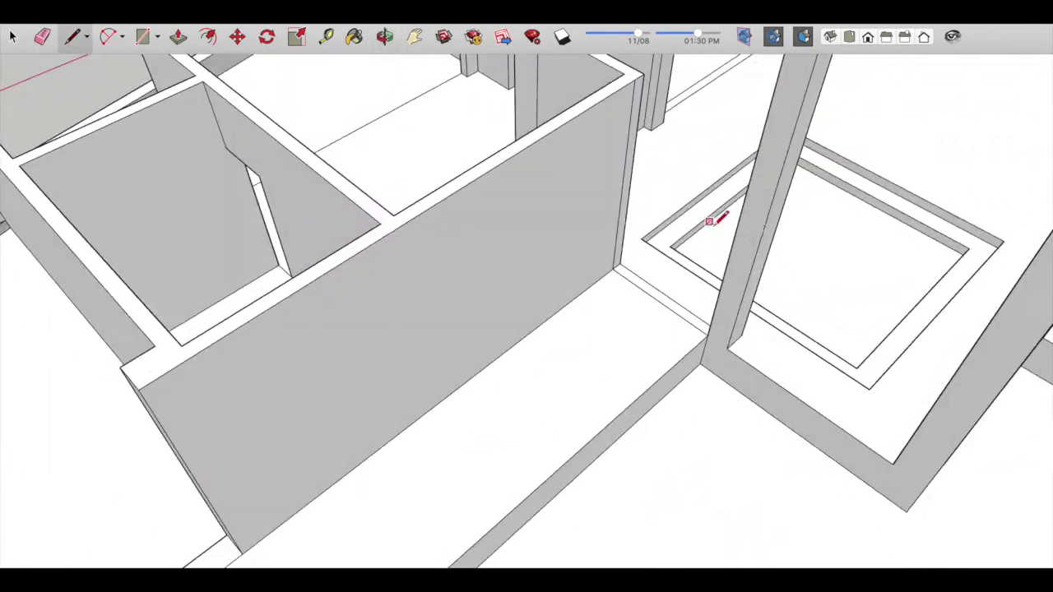
pyautogui.moveTo(717, 217); pyautogui.dragTo(717, 272, button='middle')
pyautogui.scroll(5, 718, 271)
pyautogui.scroll(3, 659, 235)
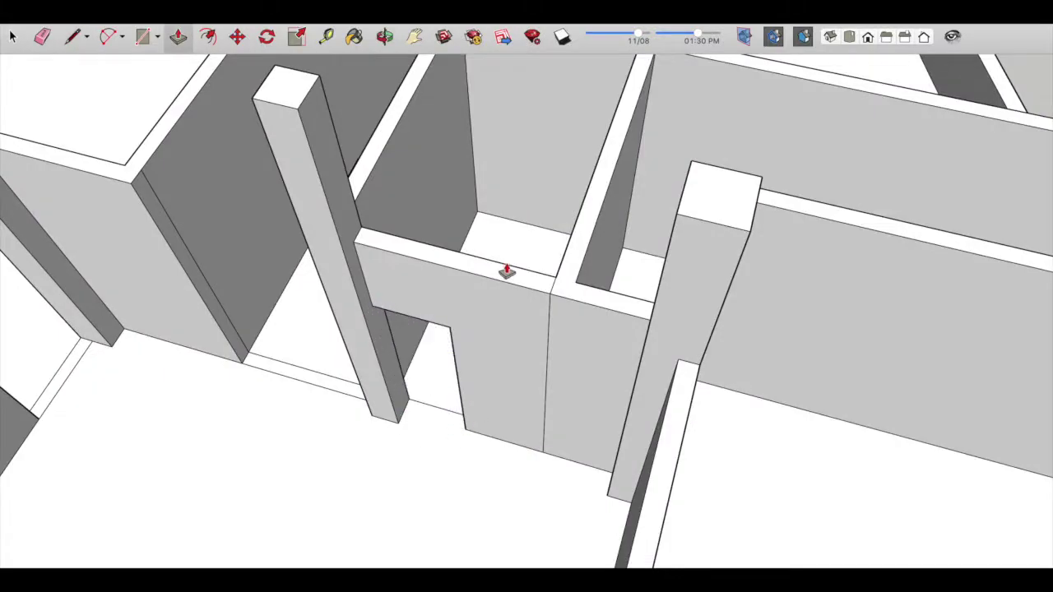
# Step: Orbit around the whole house to inspect the repaired walls and the new doorway
pyautogui.scroll(-3, 506, 267)
pyautogui.moveTo(506, 267)
pyautogui.mouseDown(button='middle')
pyautogui.moveTo(776, 400)
pyautogui.moveTo(781, 479)
pyautogui.moveTo(628, 214)
pyautogui.moveTo(584, 305)
pyautogui.mouseUp(button='middle')
pyautogui.scroll(3, 781, 480)
pyautogui.scroll(3, 428, 319)
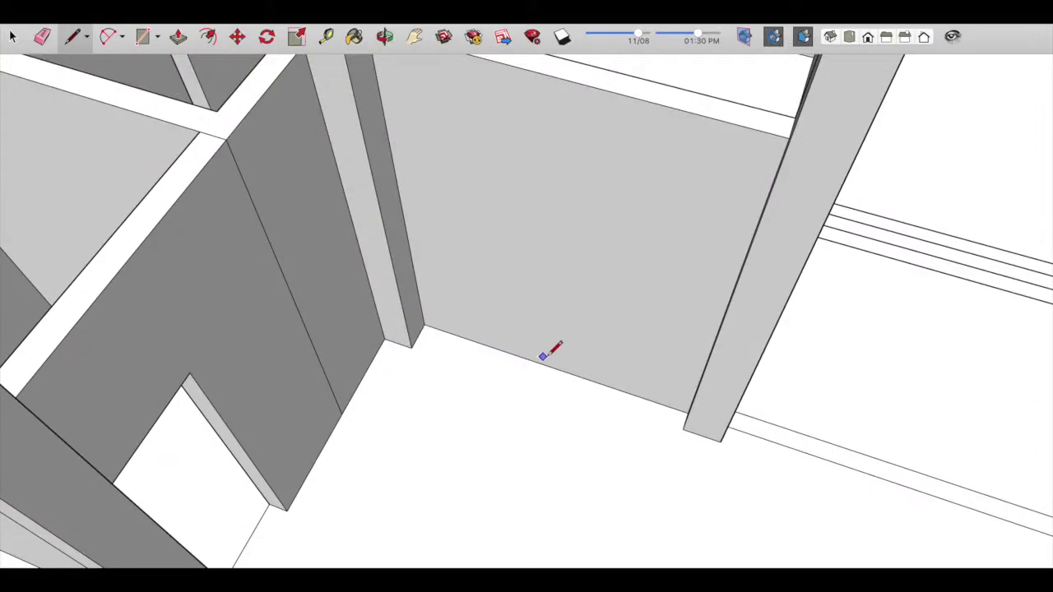
pyautogui.scroll(-5, 665, 100)
pyautogui.moveTo(693, 113)
pyautogui.mouseDown(button='middle')
pyautogui.moveTo(623, 188)
pyautogui.moveTo(757, 299)
pyautogui.mouseUp(button='middle')
pyautogui.scroll(2, 851, 305)
pyautogui.scroll(-5, 831, 284)
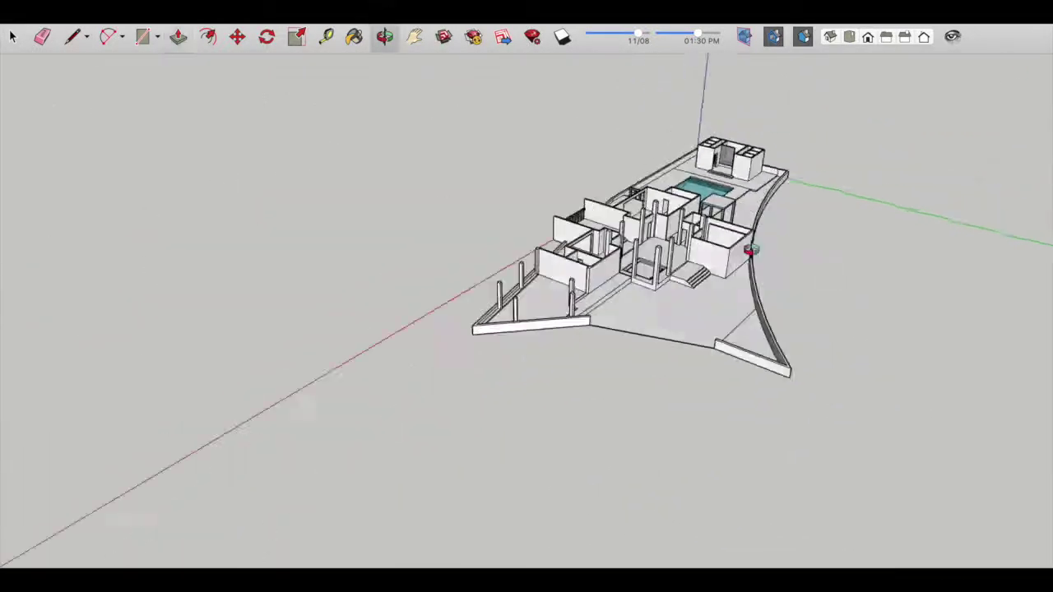
# Step: Draw the square beam profile beside the house on the pool side
pyautogui.scroll(5, 447, 325)
pyautogui.moveTo(447, 325)
pyautogui.mouseDown(button='middle')
pyautogui.moveTo(696, 174)
pyautogui.moveTo(803, 256)
pyautogui.moveTo(472, 294)
pyautogui.moveTo(829, 313)
pyautogui.mouseUp(button='middle')
pyautogui.scroll(5, 442, 313)
pyautogui.scroll(2, 432, 335)
pyautogui.scroll(-5, 433, 334)
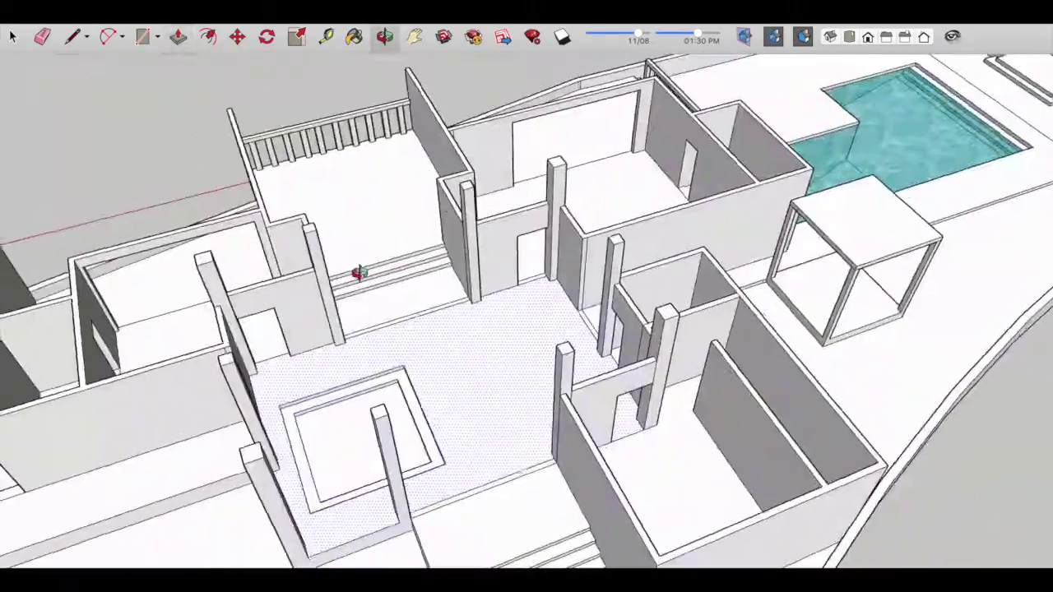
pyautogui.moveTo(365, 271); pyautogui.dragTo(694, 223, button='middle')
pyautogui.scroll(-2, 623, 223)
pyautogui.scroll(2, 624, 236)
pyautogui.scroll(3, 623, 236)
pyautogui.scroll(3, 583, 219)
pyautogui.press('l')
pyautogui.scroll(-10, 771, 458)
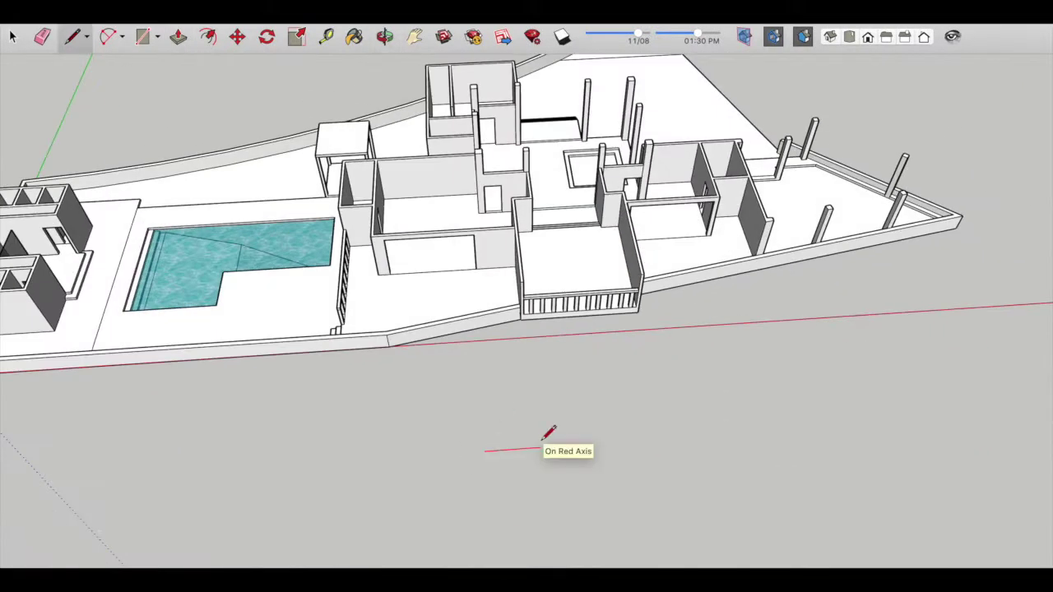
pyautogui.click(611, 427)
pyautogui.scroll(5, 634, 451)
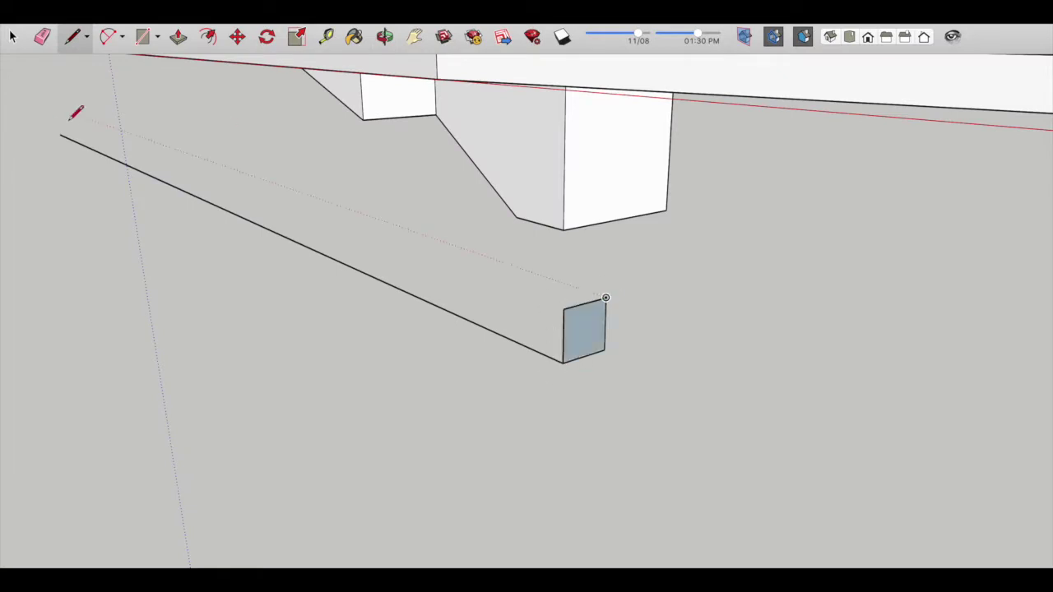
# Step: Select the whole extruded square beam and make it a single group
pyautogui.moveTo(96, 119)
pyautogui.mouseDown(button='middle')
pyautogui.moveTo(870, 209)
pyautogui.moveTo(717, 28)
pyautogui.mouseUp(button='middle')
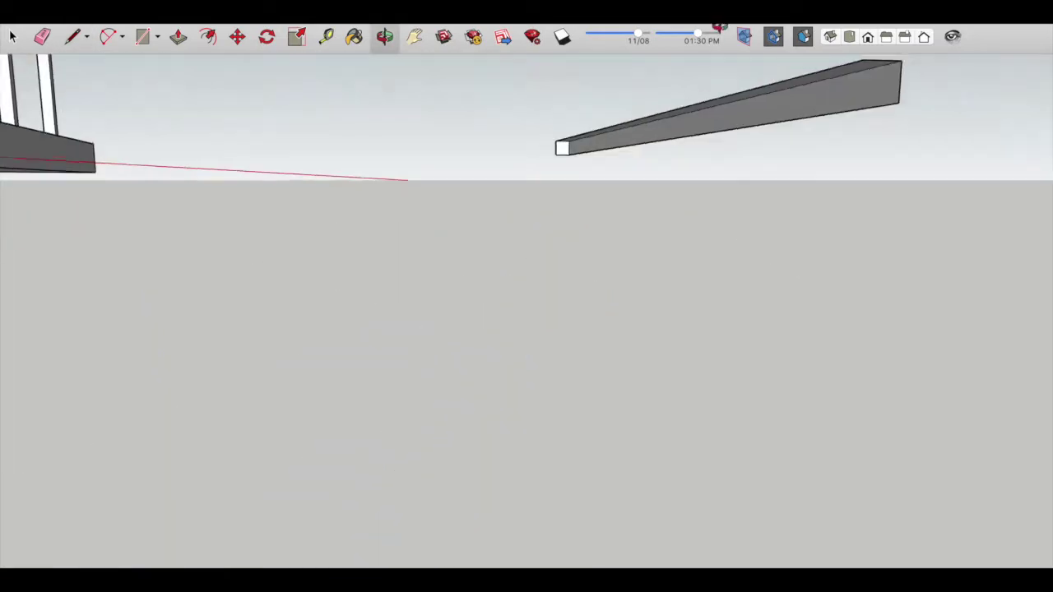
pyautogui.moveTo(851, 129); pyautogui.dragTo(870, 138, button='middle')
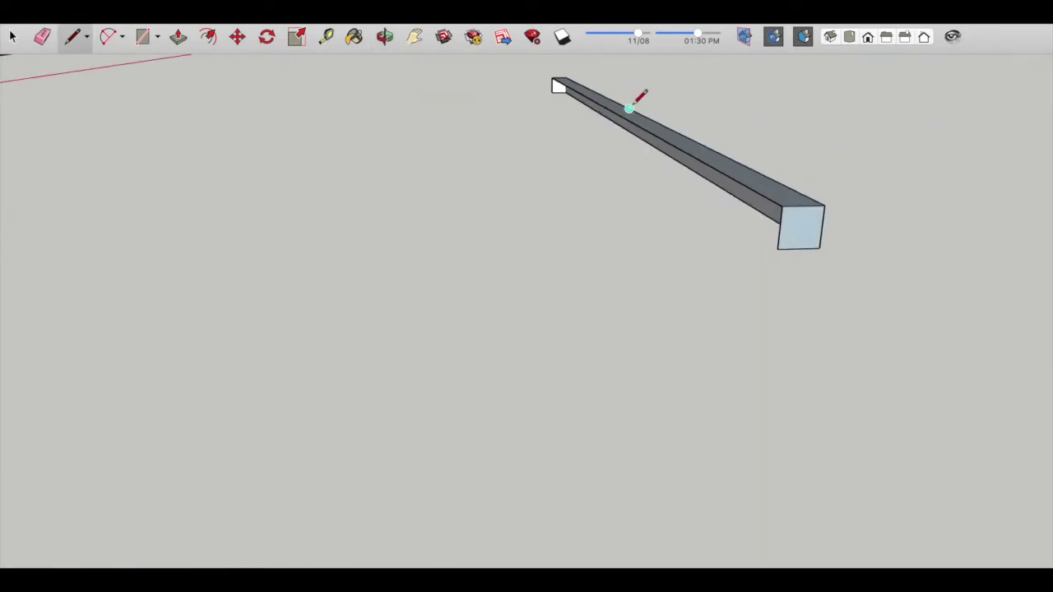
pyautogui.press('b')
pyautogui.press('space')
pyautogui.moveTo(905, 353); pyautogui.dragTo(581, 121)
pyautogui.rightClick(618, 110)
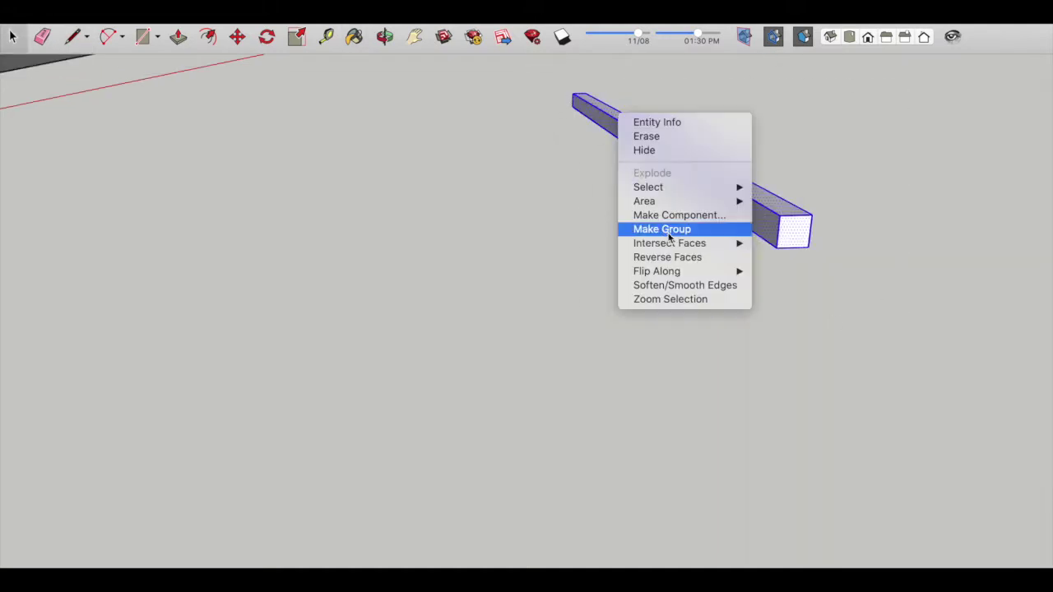
pyautogui.click(658, 228)
pyautogui.scroll(-5, 750, 216)
pyautogui.press('m')
pyautogui.click(753, 216)
# Step: Move the beam group onto the top of the balcony room walls
pyautogui.moveTo(350, 437); pyautogui.dragTo(498, 369, button='middle')
pyautogui.scroll(5, 415, 302)
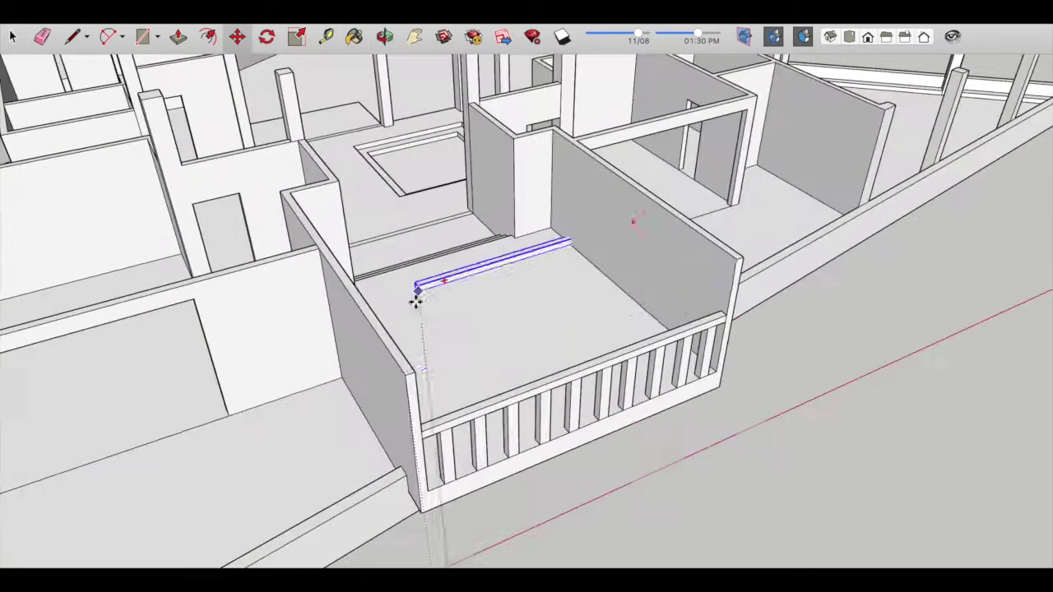
pyautogui.scroll(3, 405, 372)
pyautogui.moveTo(395, 363)
pyautogui.mouseDown(button='middle')
pyautogui.moveTo(669, 371)
pyautogui.moveTo(689, 423)
pyautogui.moveTo(636, 414)
pyautogui.mouseUp(button='middle')
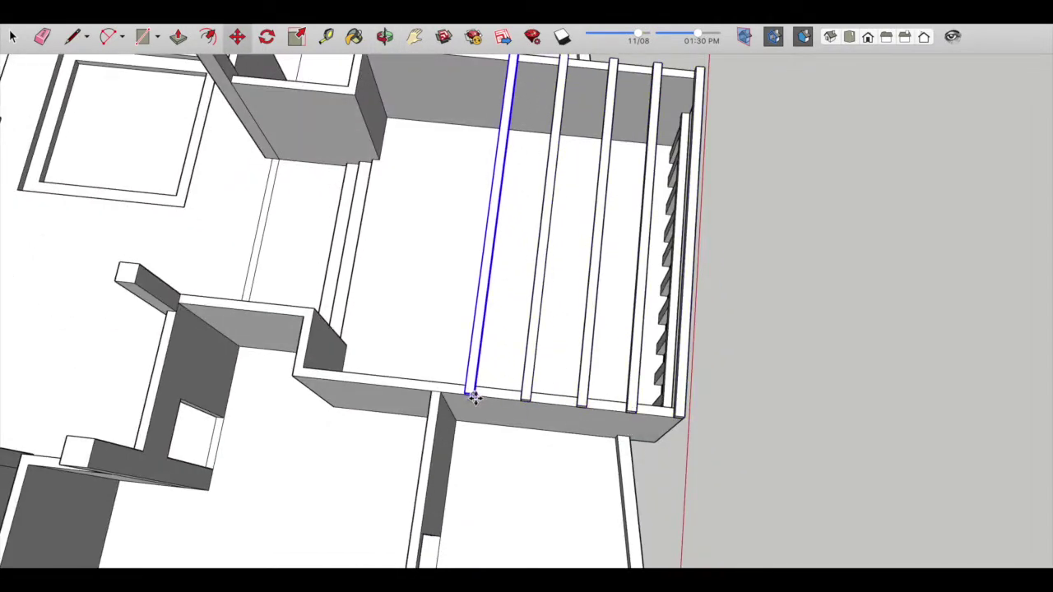
pyautogui.keyDown('shift'); pyautogui.moveTo(473, 398); pyautogui.dragTo(579, 394, button='middle'); pyautogui.keyUp('shift')
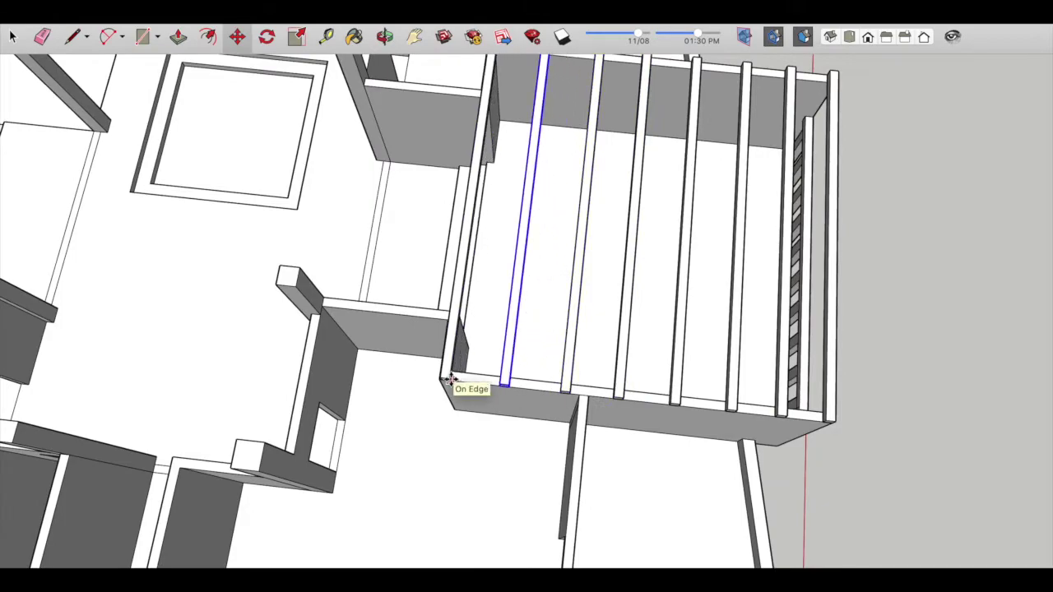
pyautogui.scroll(2, 448, 376)
pyautogui.scroll(3, 447, 364)
pyautogui.scroll(2, 451, 353)
# Step: Copy the beam into an evenly spaced row of pergola beams across the balcony
pyautogui.moveTo(452, 353); pyautogui.dragTo(484, 409, button='middle')
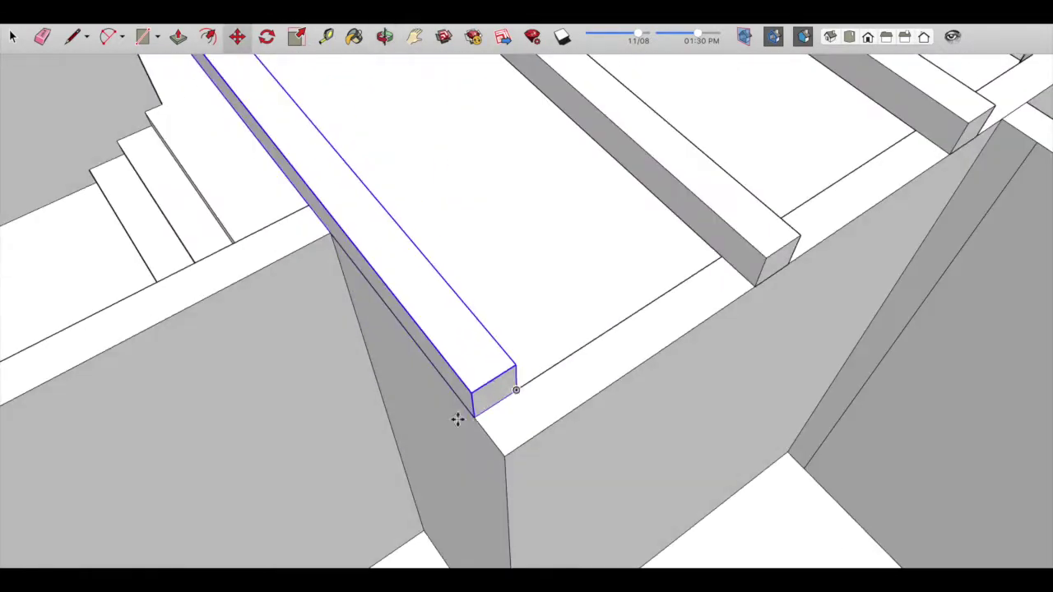
pyautogui.scroll(-3, 509, 452)
pyautogui.scroll(-5, 357, 456)
pyautogui.moveTo(687, 419)
pyautogui.mouseDown(button='middle')
pyautogui.moveTo(458, 353)
pyautogui.moveTo(338, 142)
pyautogui.moveTo(555, 435)
pyautogui.moveTo(346, 364)
pyautogui.moveTo(440, 299)
pyautogui.moveTo(541, 335)
pyautogui.mouseUp(button='middle')
pyautogui.scroll(5, 552, 313)
# Step: Start outlining a rectangular opening on the balcony room wall
pyautogui.scroll(3, 572, 255)
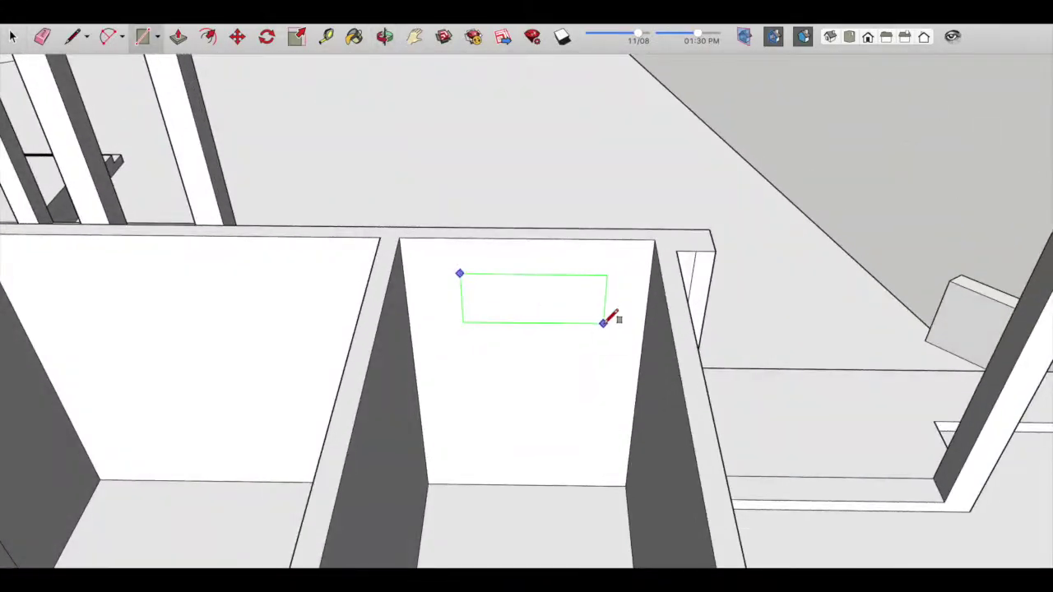
pyautogui.scroll(-2, 609, 316)
pyautogui.scroll(-2, 834, 113)
pyautogui.moveTo(834, 112)
pyautogui.mouseDown(button='middle')
pyautogui.moveTo(532, 266)
pyautogui.moveTo(641, 267)
pyautogui.mouseUp(button='middle')
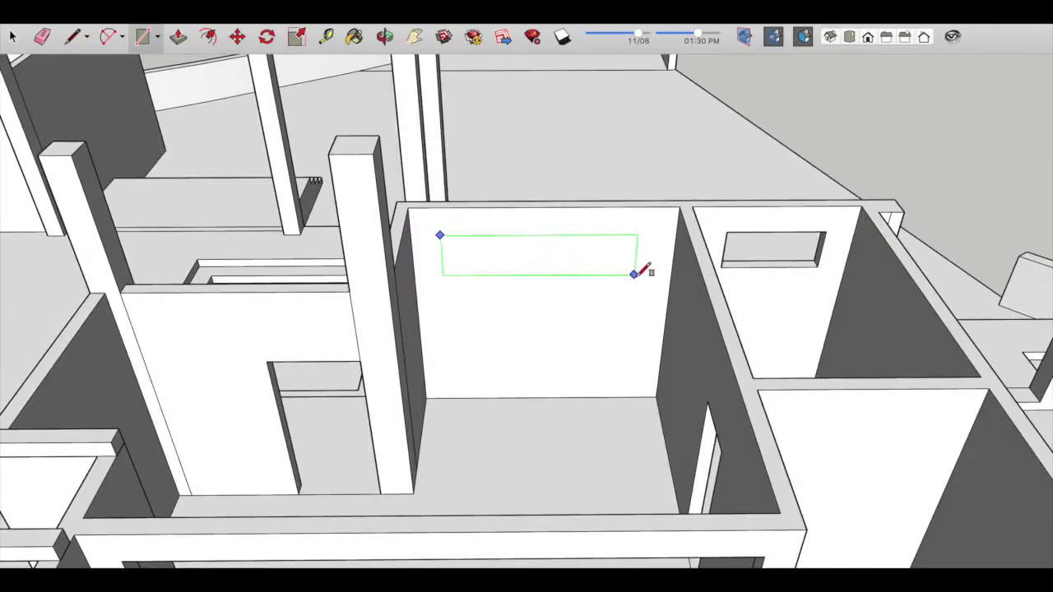
pyautogui.hotkey('shift', 'z')
pyautogui.scroll(5, 470, 318)
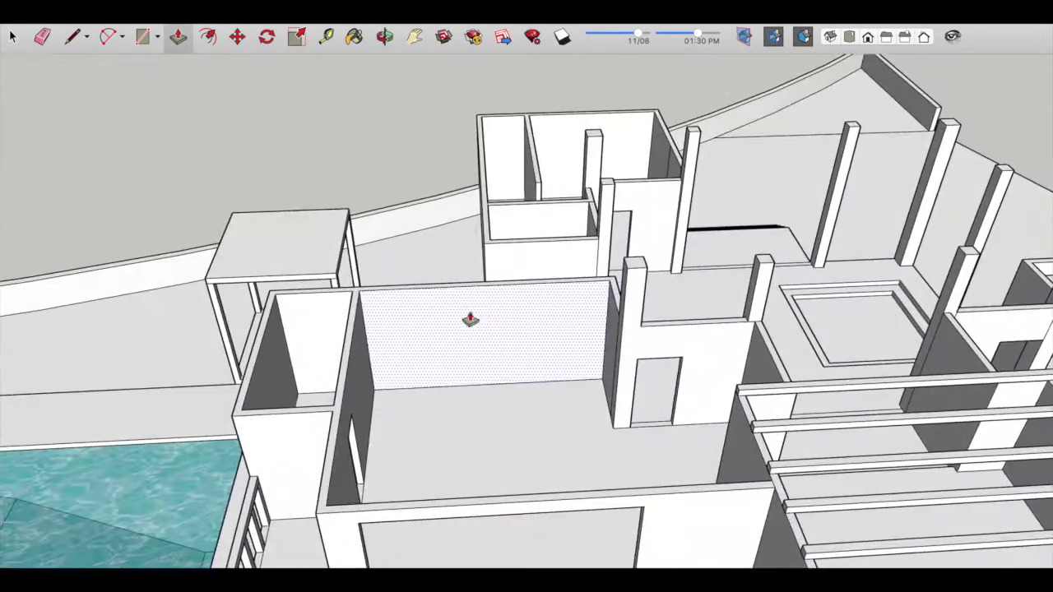
pyautogui.scroll(2, 368, 301)
pyautogui.press('r')
pyautogui.scroll(-4, 647, 324)
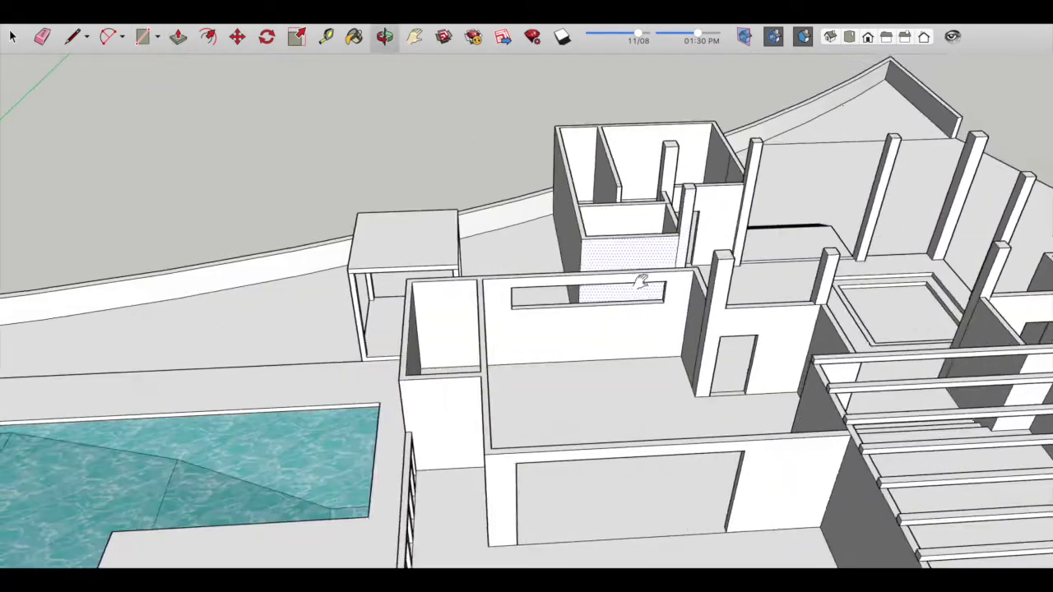
pyautogui.scroll(5, 515, 310)
pyautogui.scroll(-4, 599, 345)
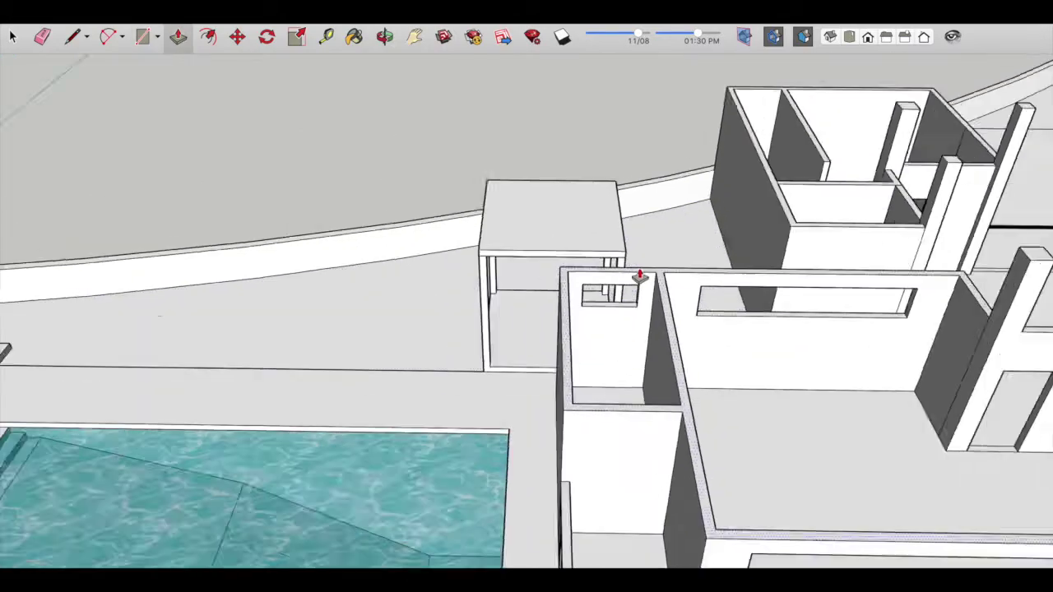
# Step: Draw a rectangle on another wall face of the room
pyautogui.moveTo(640, 275); pyautogui.dragTo(665, 211, button='middle')
pyautogui.scroll(5, 665, 212)
pyautogui.press('r')
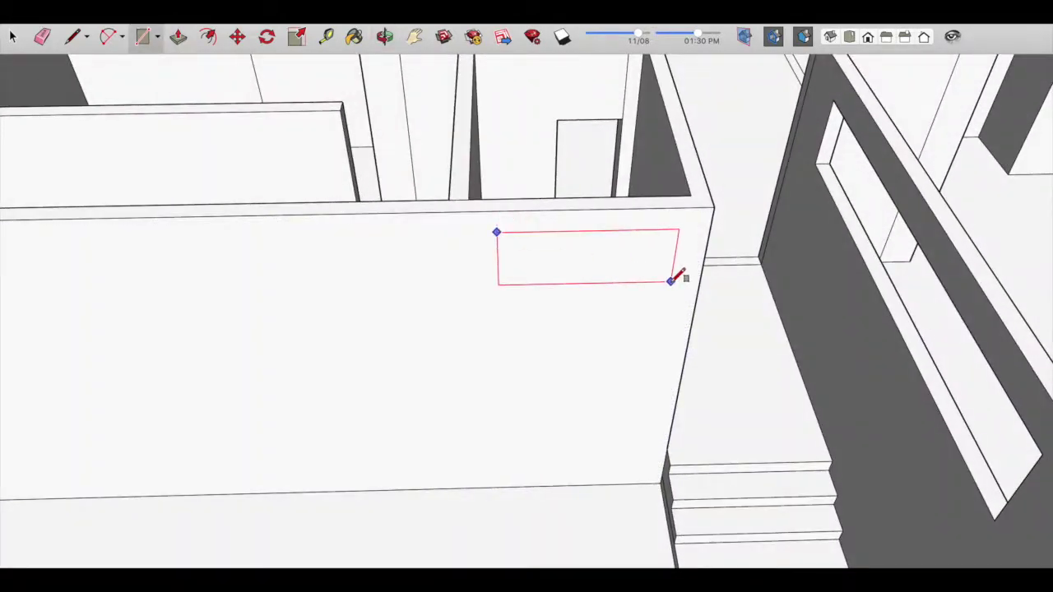
pyautogui.scroll(-3, 566, 289)
pyautogui.press('r')
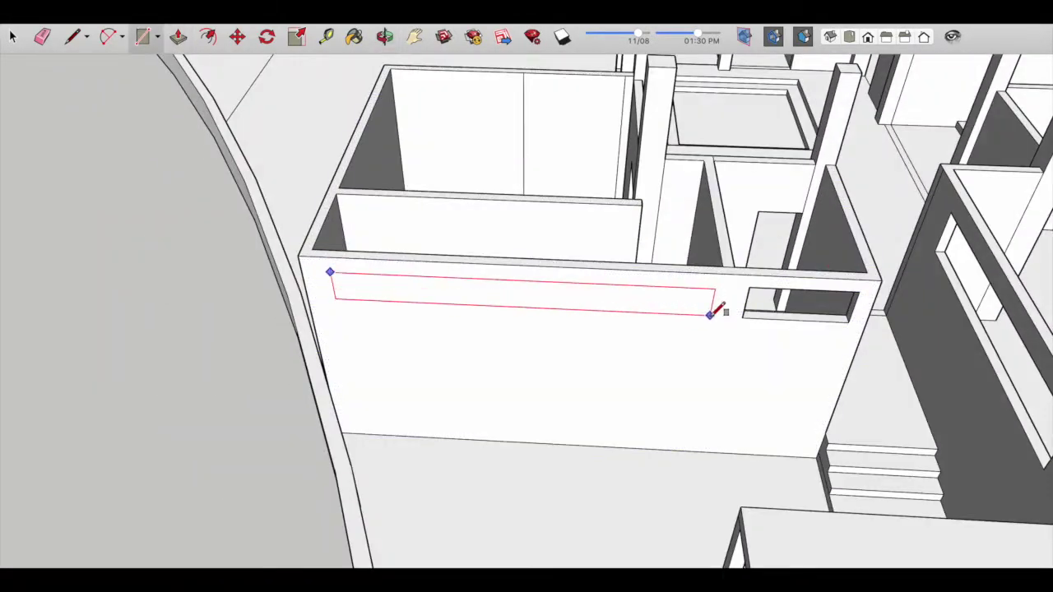
pyautogui.click(704, 321)
pyautogui.scroll(-4, 710, 265)
# Step: Outline a long horizontal rectangle on the room's outer wall face
pyautogui.moveTo(571, 346); pyautogui.dragTo(554, 283, button='middle')
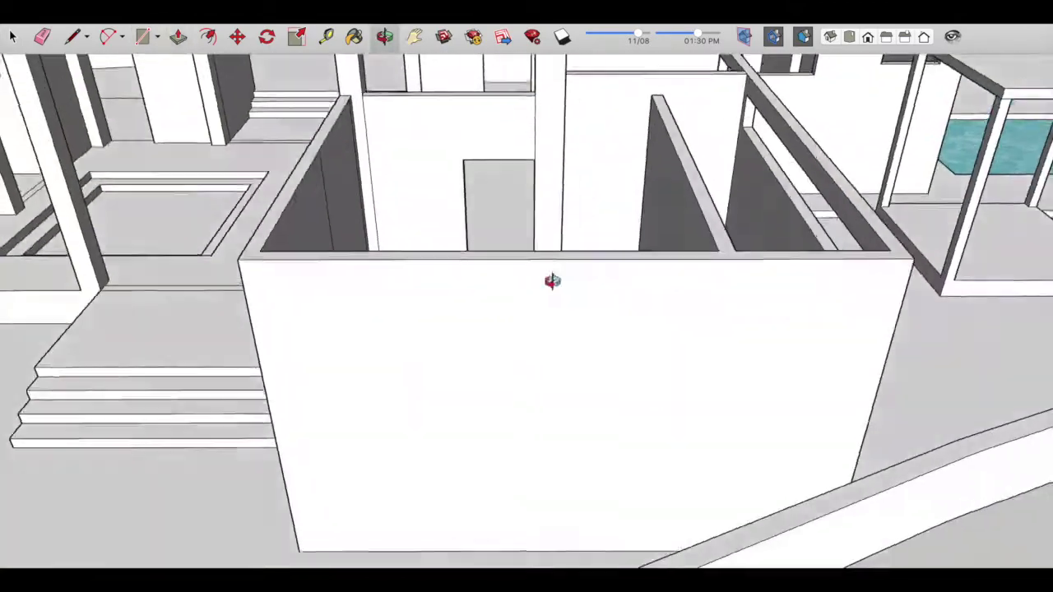
pyautogui.scroll(4, 885, 469)
pyautogui.scroll(3, 885, 469)
pyautogui.scroll(-3, 835, 312)
pyautogui.moveTo(835, 313); pyautogui.dragTo(807, 211, button='middle')
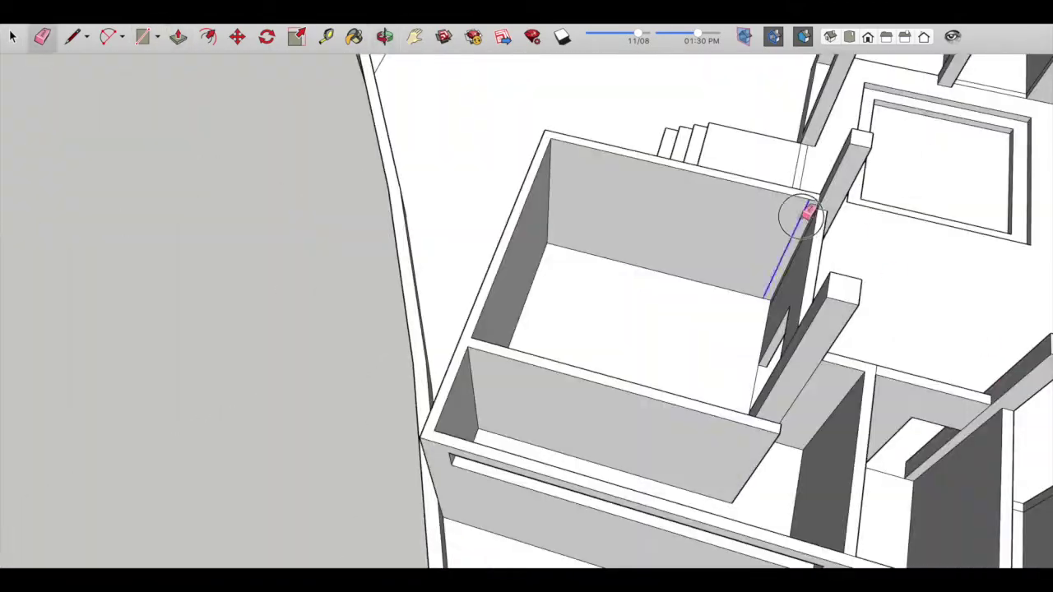
pyautogui.scroll(4, 592, 307)
pyautogui.moveTo(592, 308); pyautogui.dragTo(732, 412, button='middle')
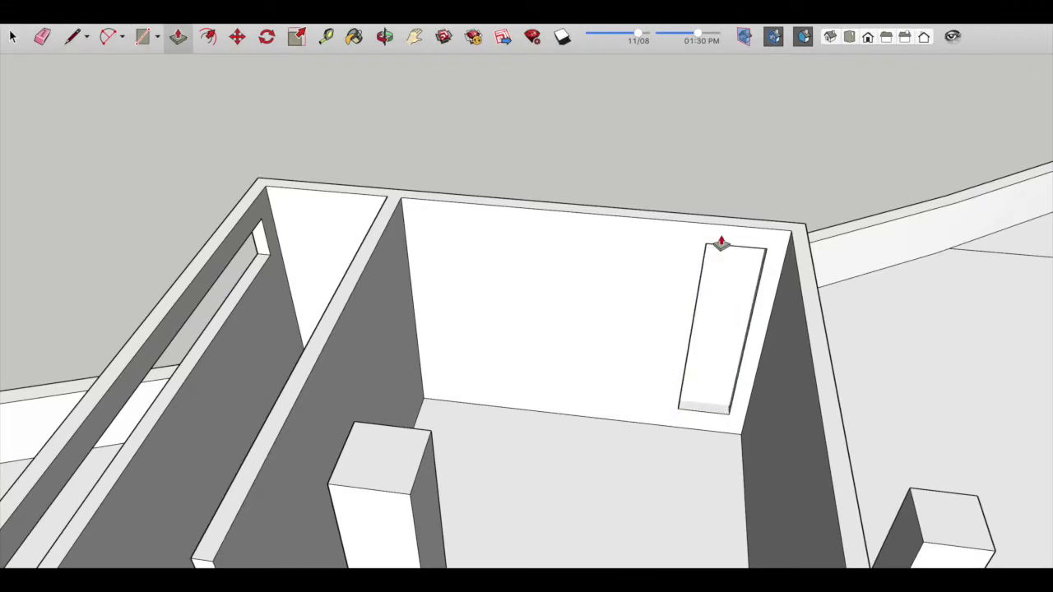
pyautogui.scroll(2, 721, 244)
pyautogui.scroll(-5, 736, 230)
pyautogui.moveTo(245, 364); pyautogui.dragTo(474, 303, button='middle')
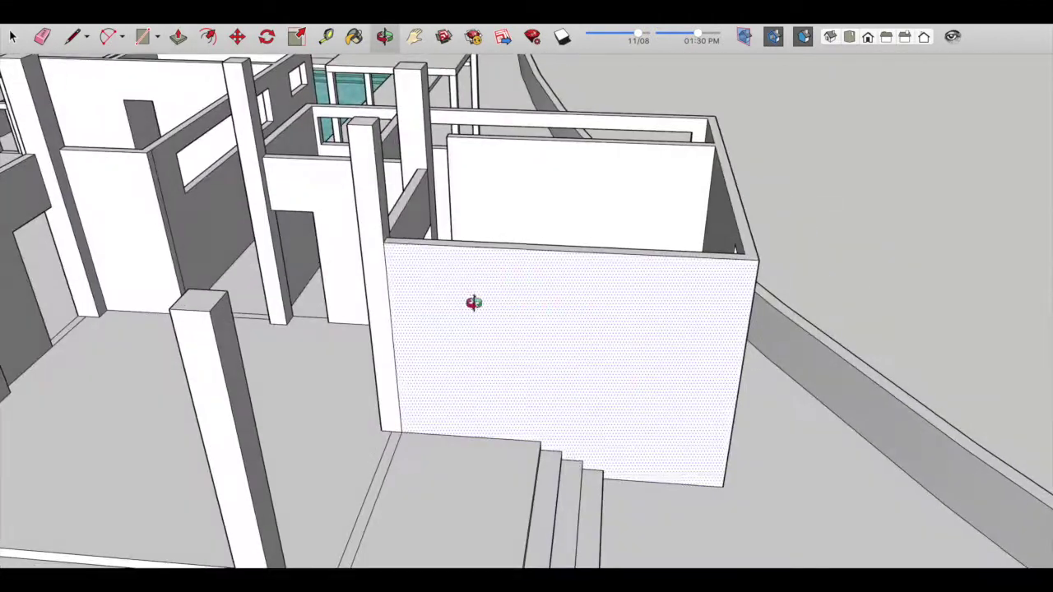
pyautogui.click(725, 359)
# Step: Push the rectangles through the walls to form the long strip window openings
pyautogui.press('p')
pyautogui.scroll(-3, 793, 337)
pyautogui.scroll(-3, 842, 370)
pyautogui.scroll(-3, 691, 391)
pyautogui.moveTo(691, 391)
pyautogui.mouseDown(button='middle')
pyautogui.moveTo(749, 306)
pyautogui.moveTo(686, 234)
pyautogui.moveTo(320, 334)
pyautogui.moveTo(393, 325)
pyautogui.moveTo(282, 207)
pyautogui.moveTo(433, 372)
pyautogui.mouseUp(button='middle')
pyautogui.scroll(5, 433, 372)
pyautogui.moveTo(470, 334); pyautogui.dragTo(536, 236, button='middle')
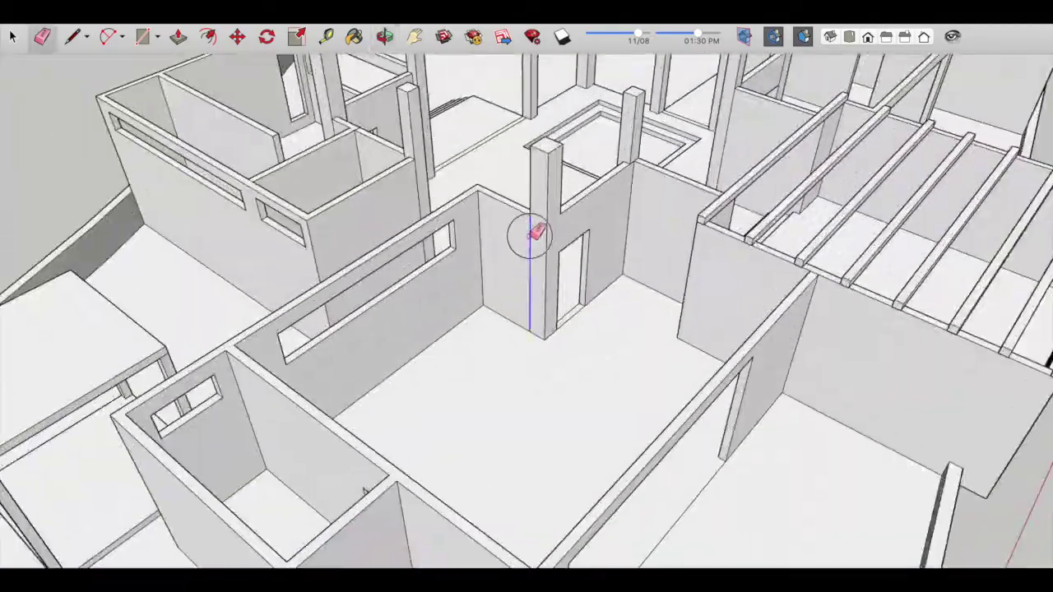
# Step: Orbit into the rooms to inspect the gaps near the square frame and back wall
pyautogui.scroll(-5, 535, 235)
pyautogui.moveTo(488, 357)
pyautogui.mouseDown(button='middle')
pyautogui.moveTo(577, 387)
pyautogui.moveTo(555, 179)
pyautogui.mouseUp(button='middle')
pyautogui.scroll(5, 554, 179)
pyautogui.scroll(-5, 571, 139)
pyautogui.scroll(5, 557, 367)
pyautogui.scroll(3, 510, 334)
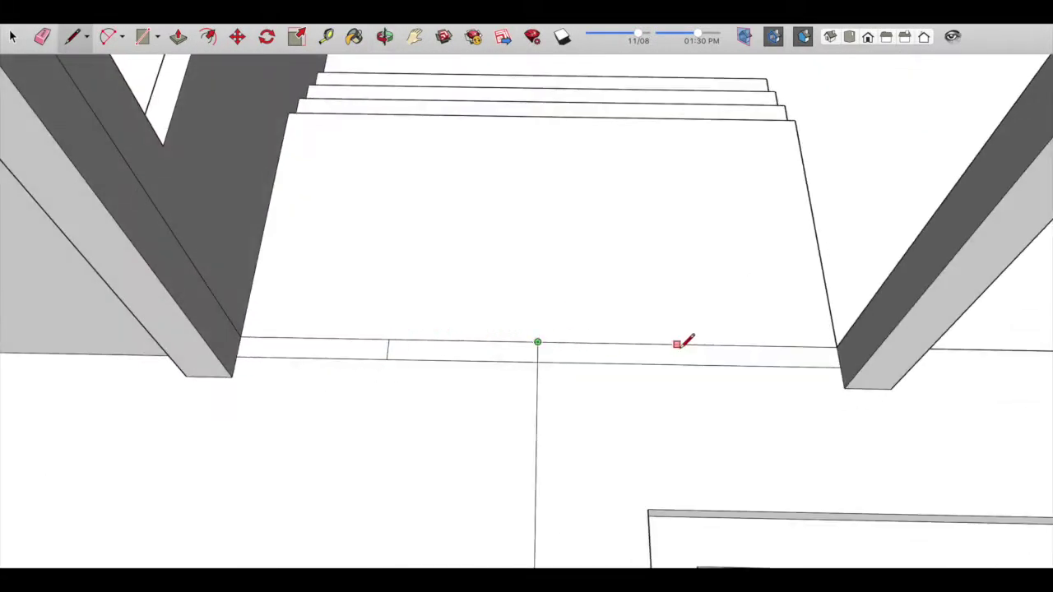
pyautogui.scroll(-5, 687, 344)
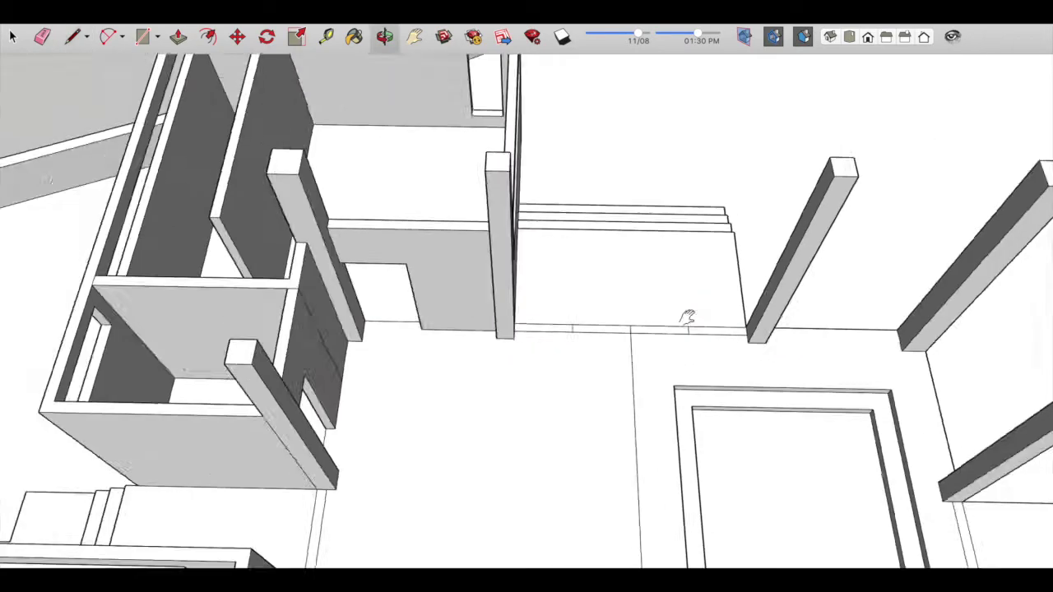
pyautogui.moveTo(686, 318); pyautogui.dragTo(642, 305, button='middle')
pyautogui.moveTo(650, 424); pyautogui.dragTo(729, 329, button='middle')
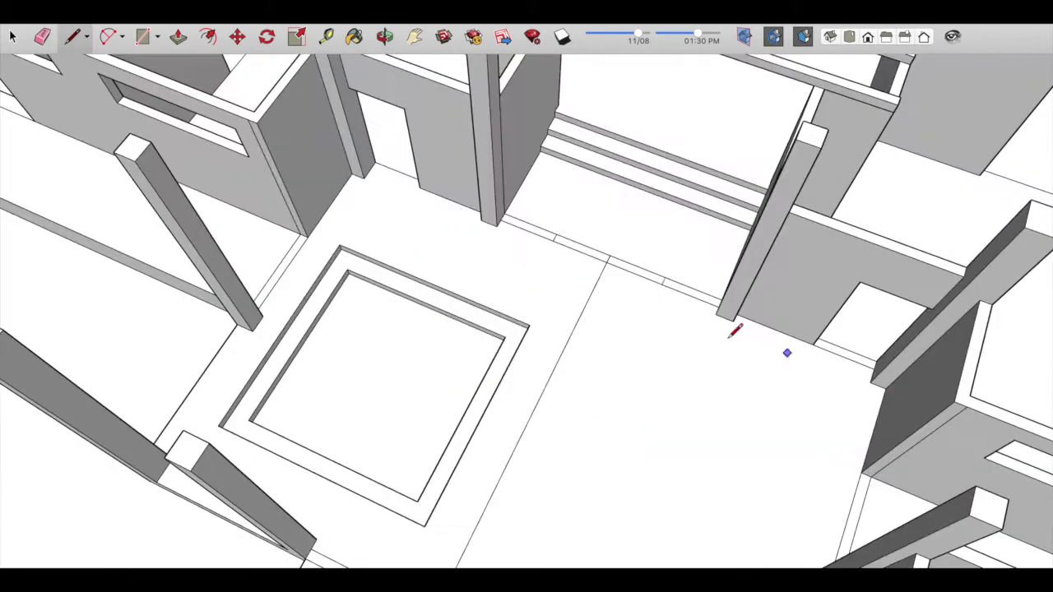
pyautogui.scroll(3, 618, 353)
pyautogui.scroll(-2, 827, 272)
# Step: Draw a line between the columns to close a face across the gap
pyautogui.press('p')
pyautogui.scroll(-5, 424, 376)
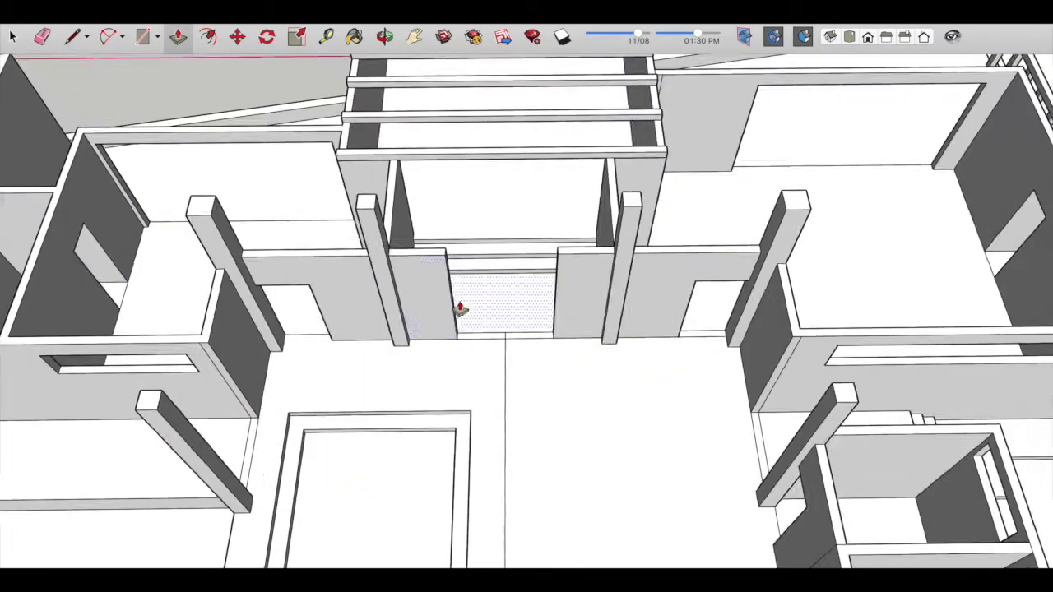
pyautogui.moveTo(461, 310); pyautogui.dragTo(696, 345, button='middle')
pyautogui.scroll(5, 364, 472)
pyautogui.scroll(-5, 623, 454)
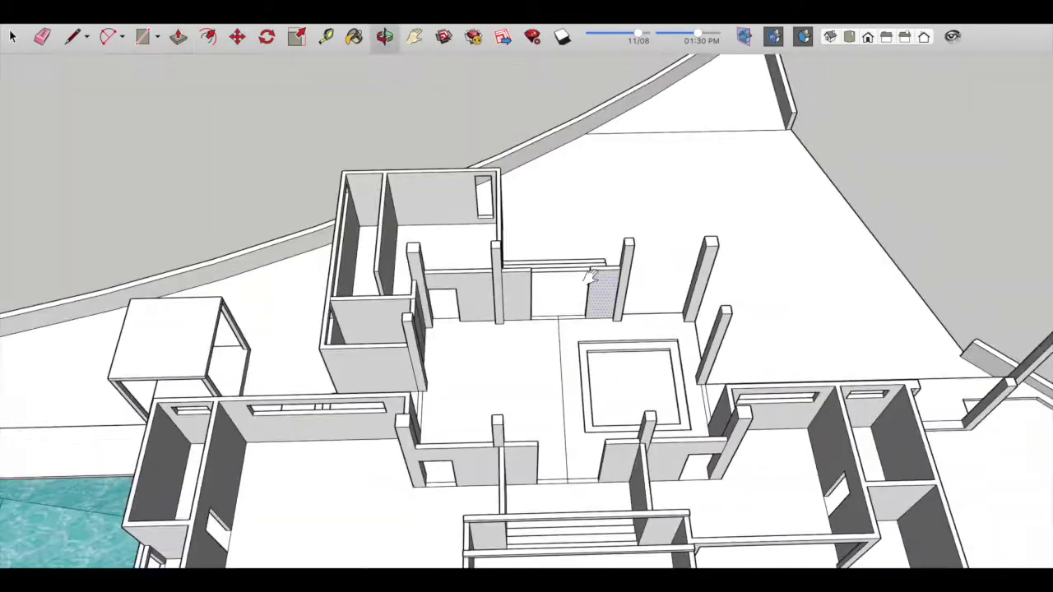
pyautogui.scroll(3, 526, 329)
pyautogui.press('l')
pyautogui.scroll(2, 434, 435)
pyautogui.moveTo(640, 399); pyautogui.dragTo(529, 428, button='middle')
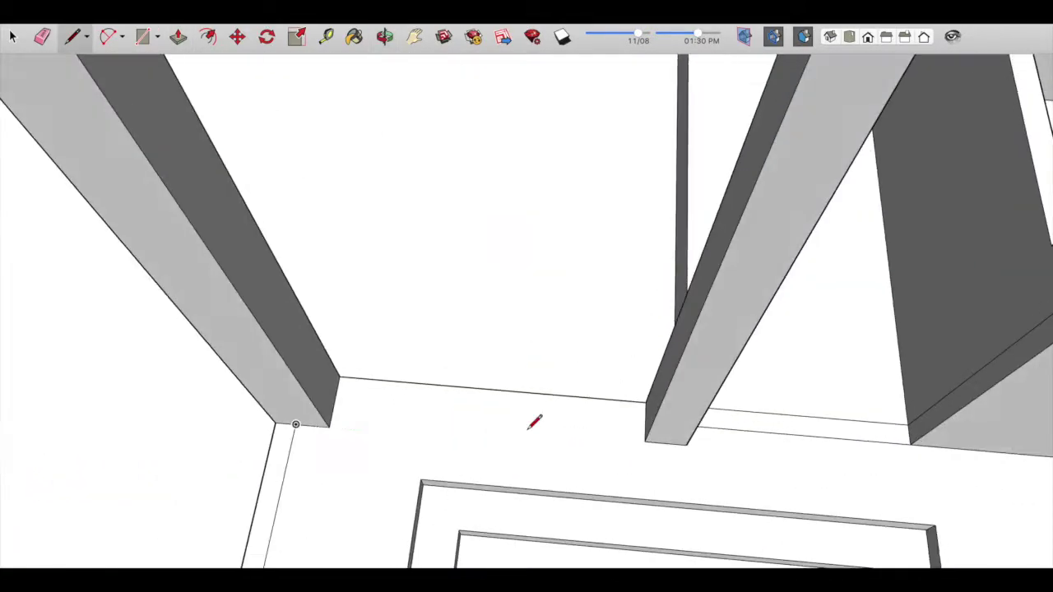
pyautogui.click(317, 384)
pyautogui.scroll(-3, 317, 383)
pyautogui.moveTo(317, 383); pyautogui.dragTo(360, 411, button='middle')
# Step: Draw a closing line across the thin strip between the two interior walls
pyautogui.press('p')
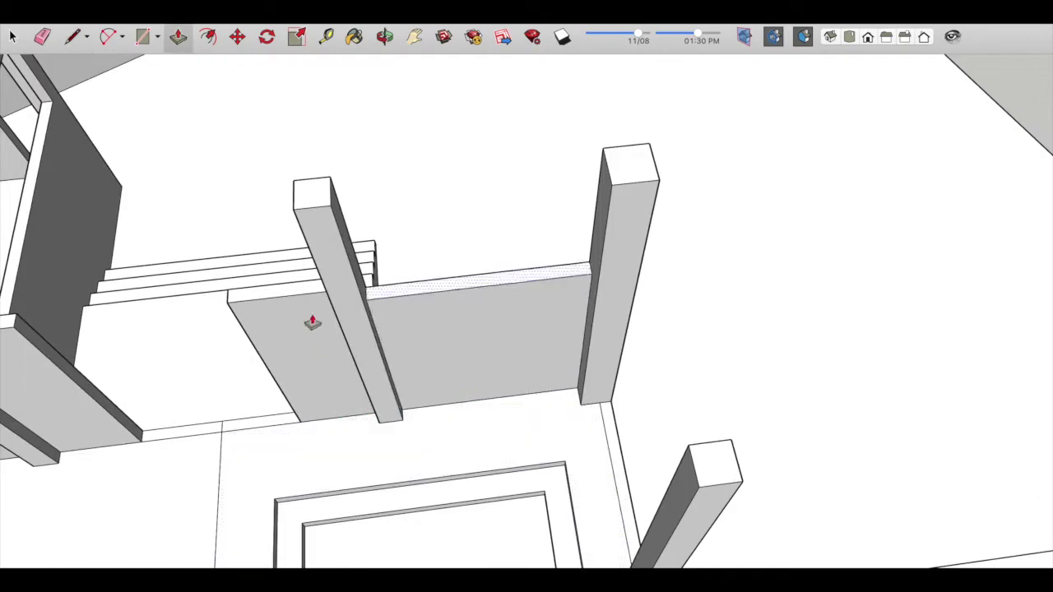
pyautogui.scroll(3, 609, 387)
pyautogui.scroll(-3, 609, 387)
pyautogui.moveTo(823, 348); pyautogui.dragTo(503, 442, button='middle')
pyautogui.scroll(3, 465, 419)
pyautogui.press('l')
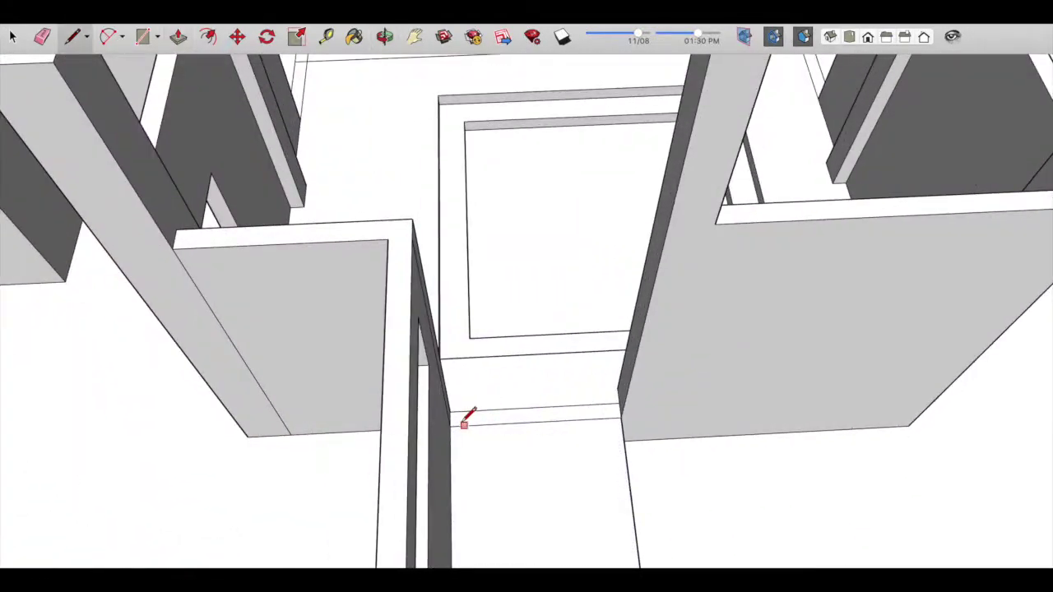
pyautogui.moveTo(622, 416); pyautogui.dragTo(426, 429, button='middle')
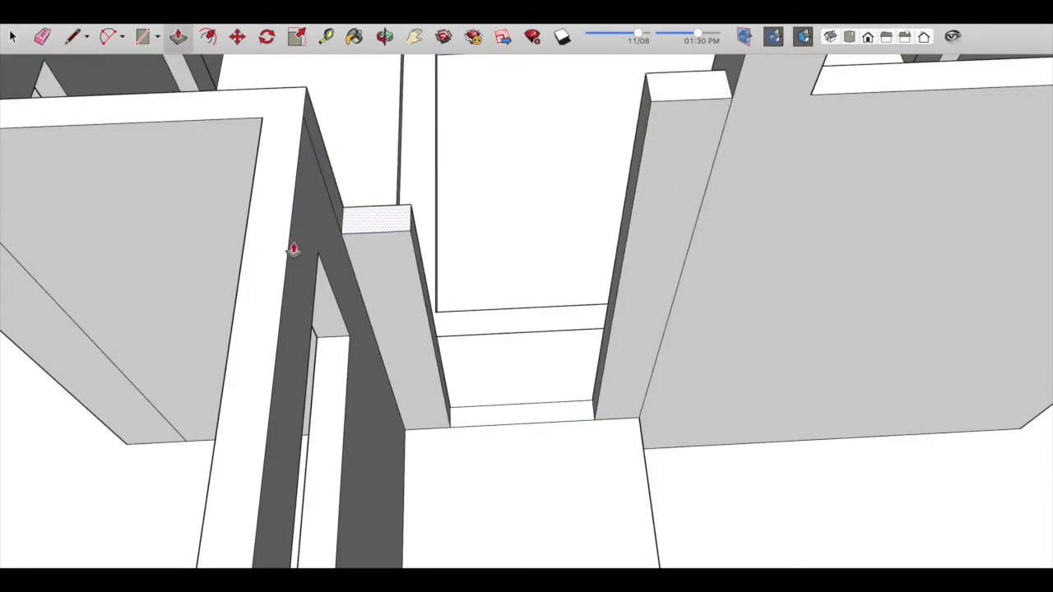
# Step: Raise the gap strip up to the adjacent wall face, forming a solid panel beside the doorway
pyautogui.moveTo(299, 253); pyautogui.dragTo(489, 435, button='middle')
pyautogui.scroll(-3, 606, 157)
pyautogui.scroll(3, 506, 387)
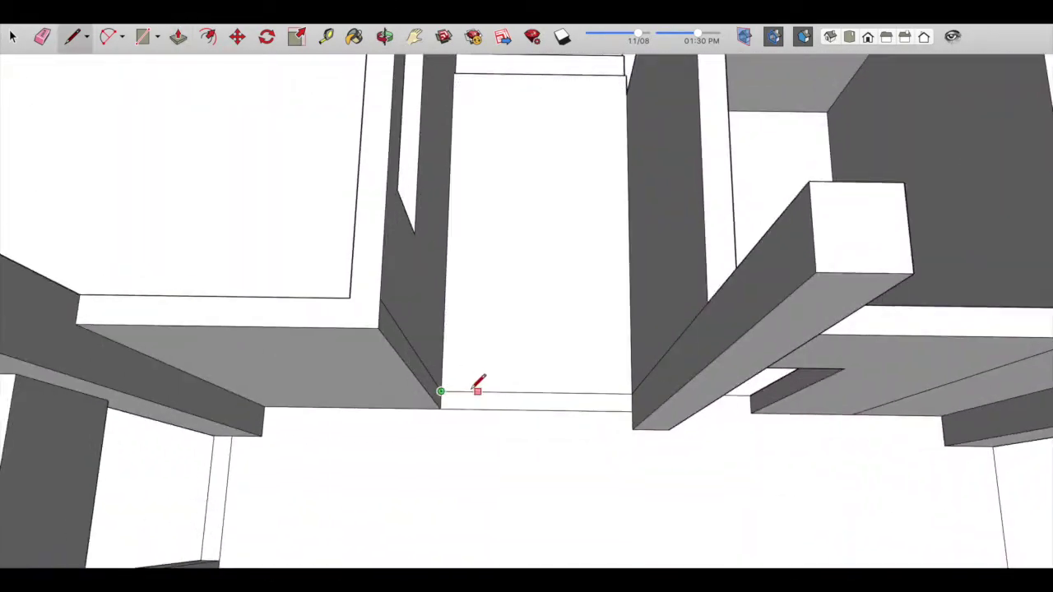
pyautogui.press('l')
pyautogui.scroll(-3, 636, 437)
pyautogui.scroll(3, 567, 404)
pyautogui.moveTo(567, 404); pyautogui.dragTo(488, 461, button='middle')
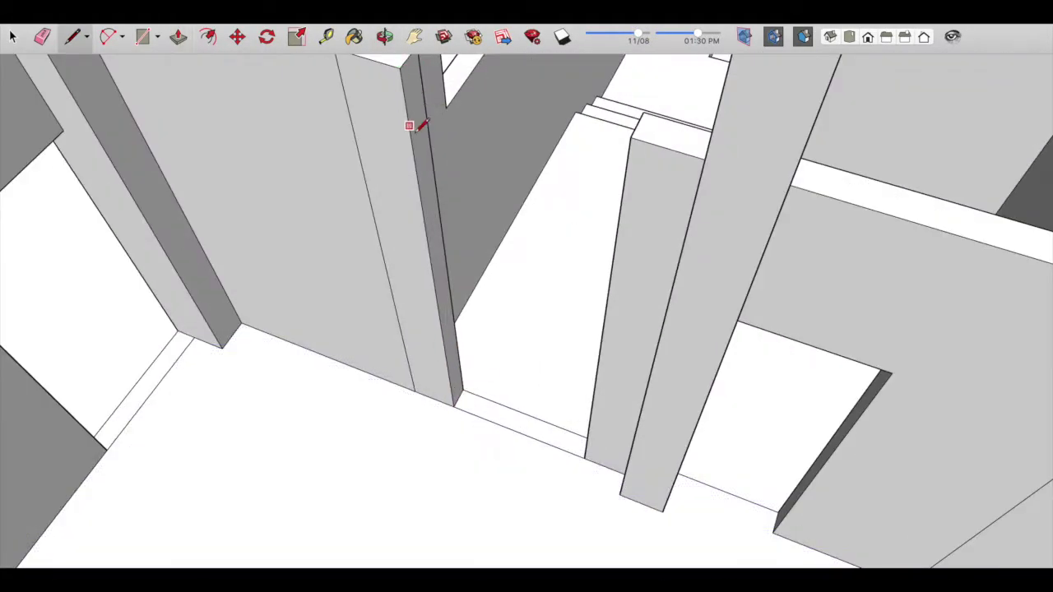
pyautogui.doubleClick(420, 175)
pyautogui.press('e')
pyautogui.moveTo(428, 173); pyautogui.dragTo(650, 165, button='middle')
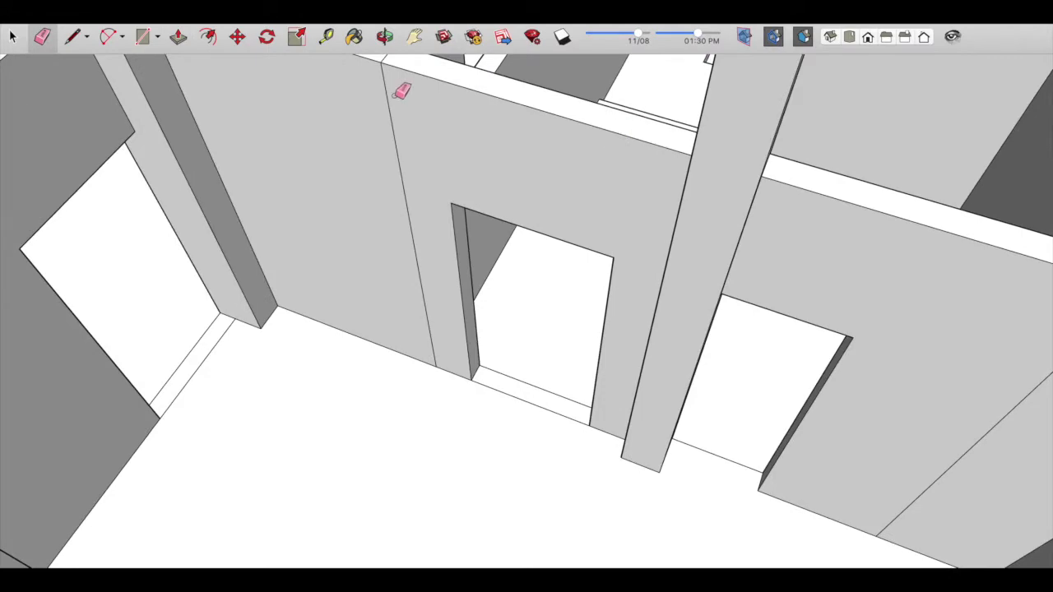
# Step: Orbit out to an overview of the rooms and stairs
pyautogui.scroll(-2, 411, 193)
pyautogui.scroll(-2, 630, 244)
pyautogui.scroll(3, 612, 202)
pyautogui.moveTo(611, 203)
pyautogui.mouseDown(button='middle')
pyautogui.moveTo(671, 240)
pyautogui.moveTo(592, 200)
pyautogui.mouseUp(button='middle')
pyautogui.scroll(3, 558, 219)
pyautogui.scroll(-4, 604, 340)
pyautogui.moveTo(604, 340); pyautogui.dragTo(365, 220, button='middle')
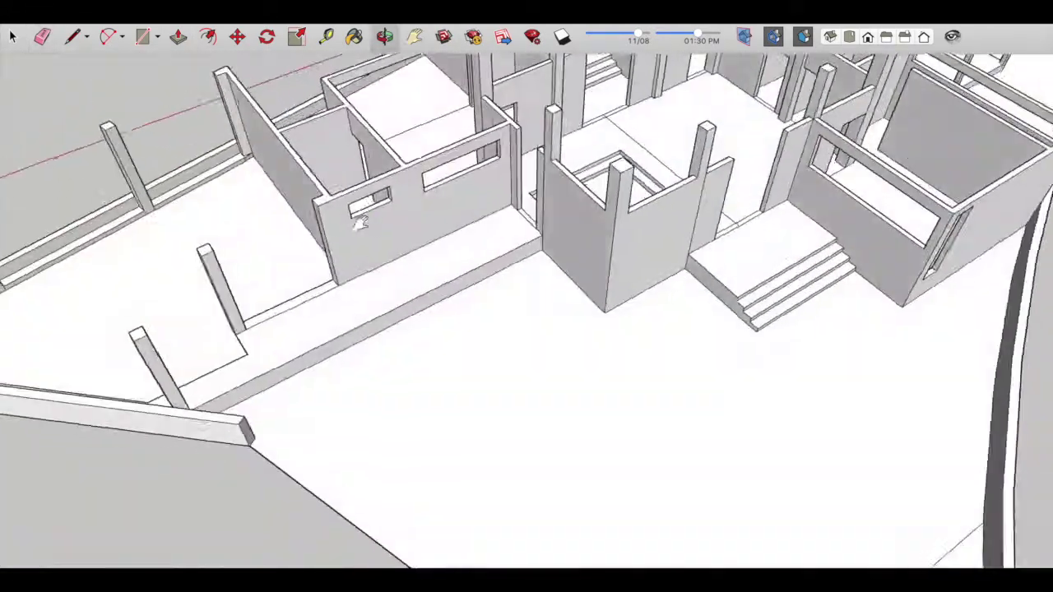
# Step: Draw lines where the front-wall ledge ends to close a new face
pyautogui.scroll(3, 366, 220)
pyautogui.press('l')
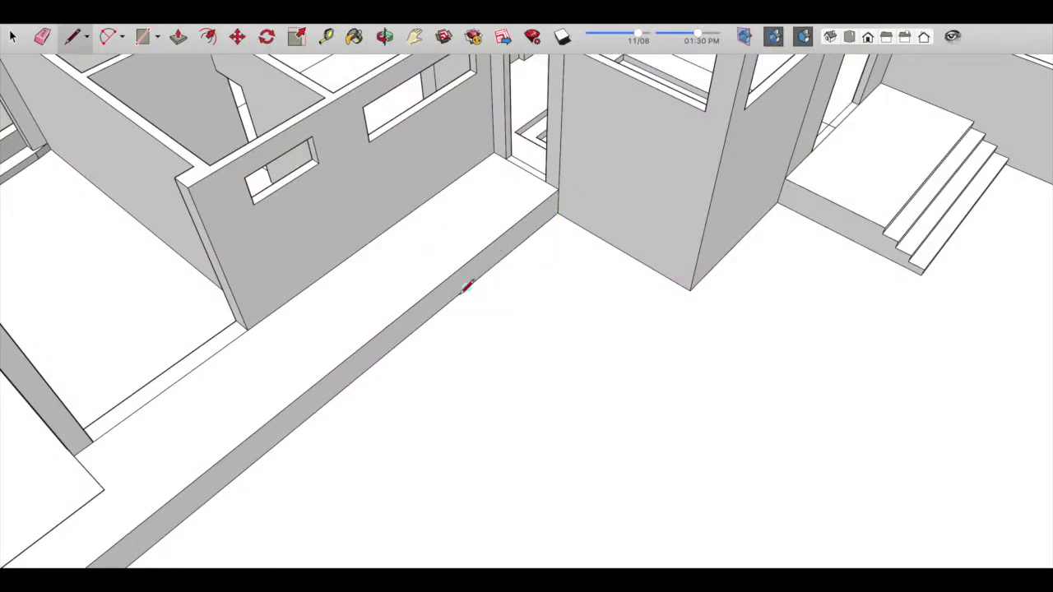
pyautogui.click(360, 375)
pyautogui.scroll(-3, 362, 376)
pyautogui.scroll(4, 456, 313)
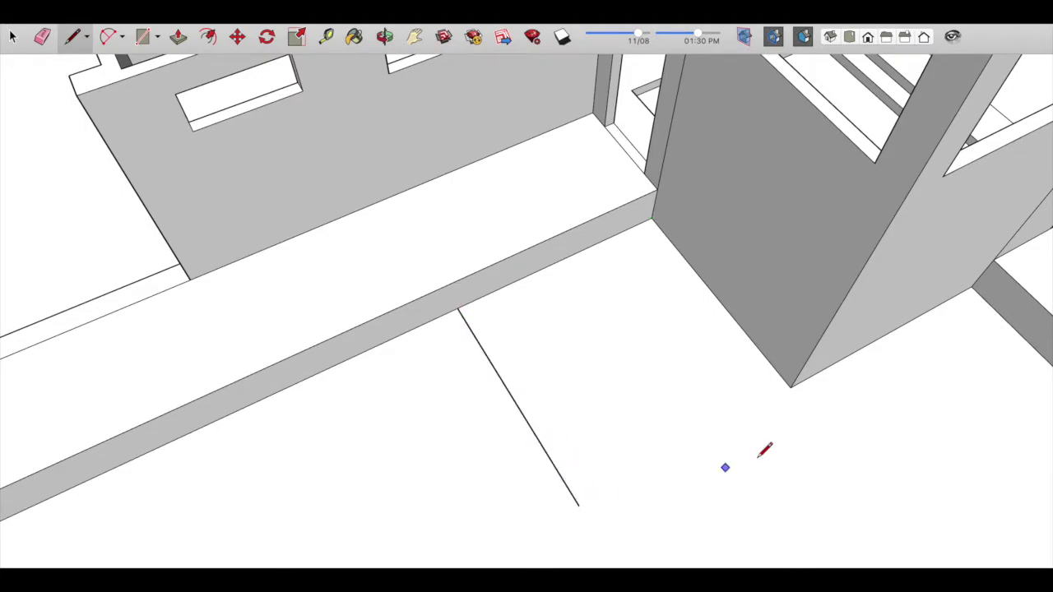
pyautogui.click(580, 504)
pyautogui.scroll(-3, 651, 254)
pyautogui.moveTo(651, 254)
pyautogui.mouseDown(button='middle')
pyautogui.moveTo(639, 311)
pyautogui.moveTo(332, 360)
pyautogui.moveTo(494, 301)
pyautogui.moveTo(488, 322)
pyautogui.moveTo(574, 387)
pyautogui.moveTo(331, 371)
pyautogui.mouseUp(button='middle')
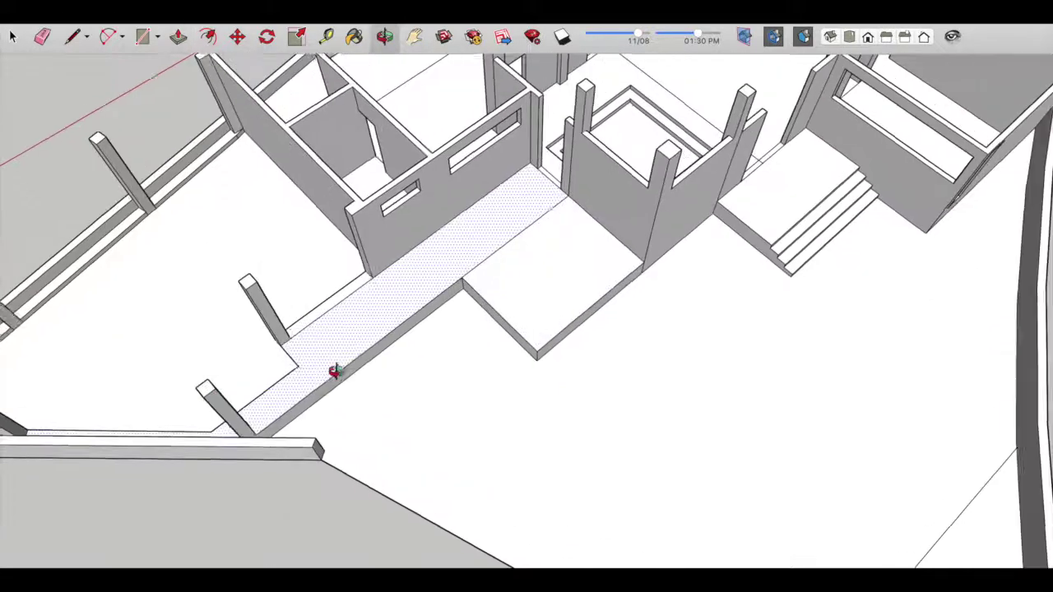
# Step: Raise the new ledge face into a box section with Push/Pull
pyautogui.scroll(5, 463, 265)
pyautogui.press('p')
pyautogui.moveTo(463, 265); pyautogui.dragTo(565, 367, button='middle')
pyautogui.scroll(5, 670, 436)
pyautogui.press('l')
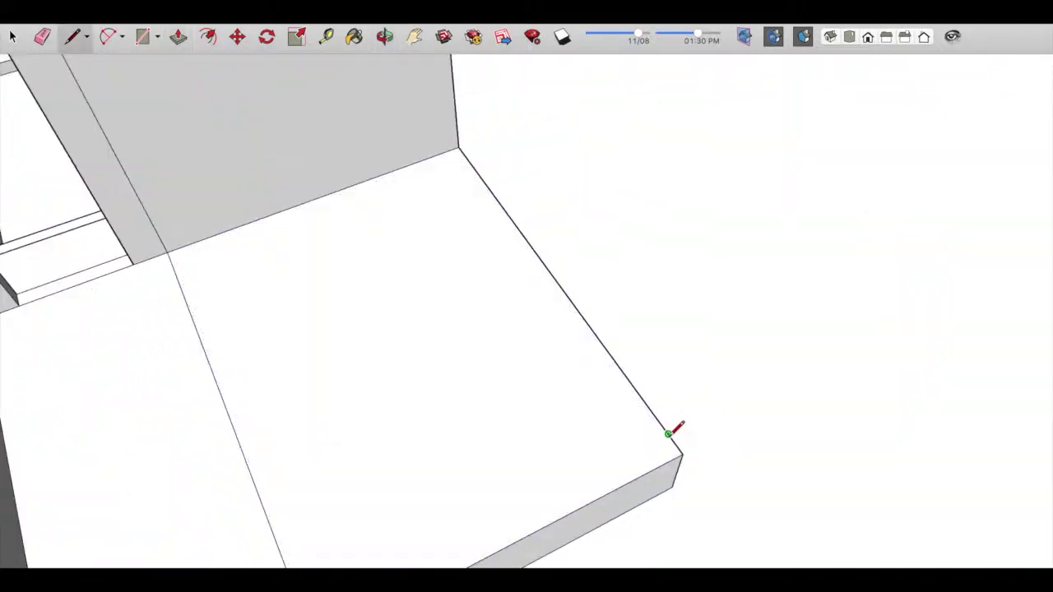
pyautogui.scroll(-2, 668, 434)
pyautogui.scroll(-1, 625, 370)
pyautogui.scroll(3, 420, 484)
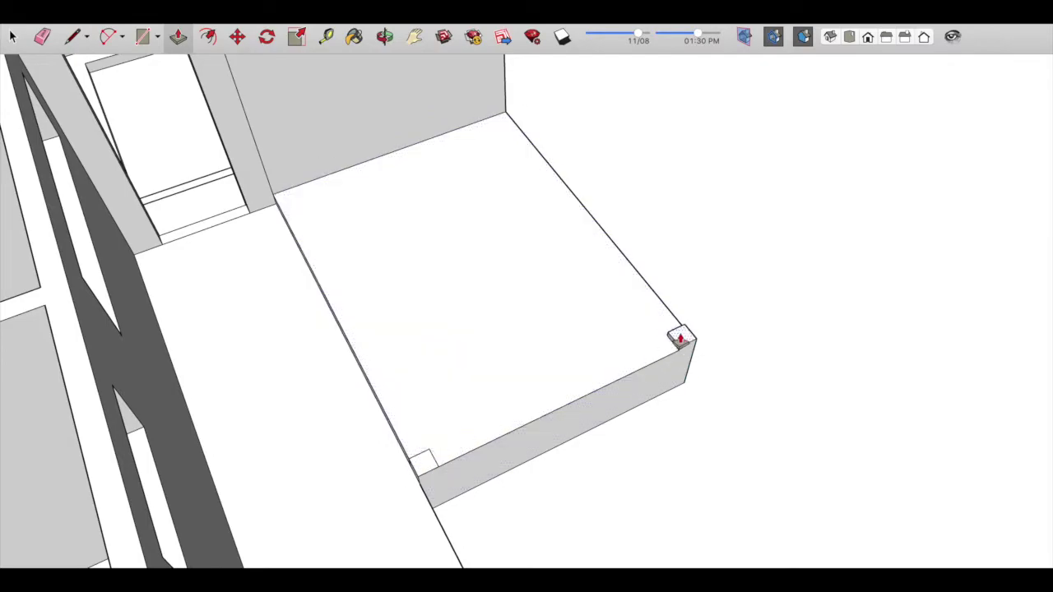
pyautogui.scroll(-3, 681, 339)
pyautogui.scroll(-5, 631, 324)
pyautogui.moveTo(630, 324)
pyautogui.mouseDown(button='middle')
pyautogui.moveTo(242, 411)
pyautogui.moveTo(870, 433)
pyautogui.moveTo(556, 280)
pyautogui.mouseUp(button='middle')
pyautogui.scroll(3, 556, 280)
# Step: Erase stray edges at the wall corner and review the pool-side terrace
pyautogui.press('e')
pyautogui.scroll(-2, 518, 371)
pyautogui.moveTo(517, 371); pyautogui.dragTo(371, 383, button='middle')
pyautogui.scroll(3, 344, 285)
pyautogui.scroll(3, 461, 338)
pyautogui.moveTo(460, 339); pyautogui.dragTo(915, 287, button='middle')
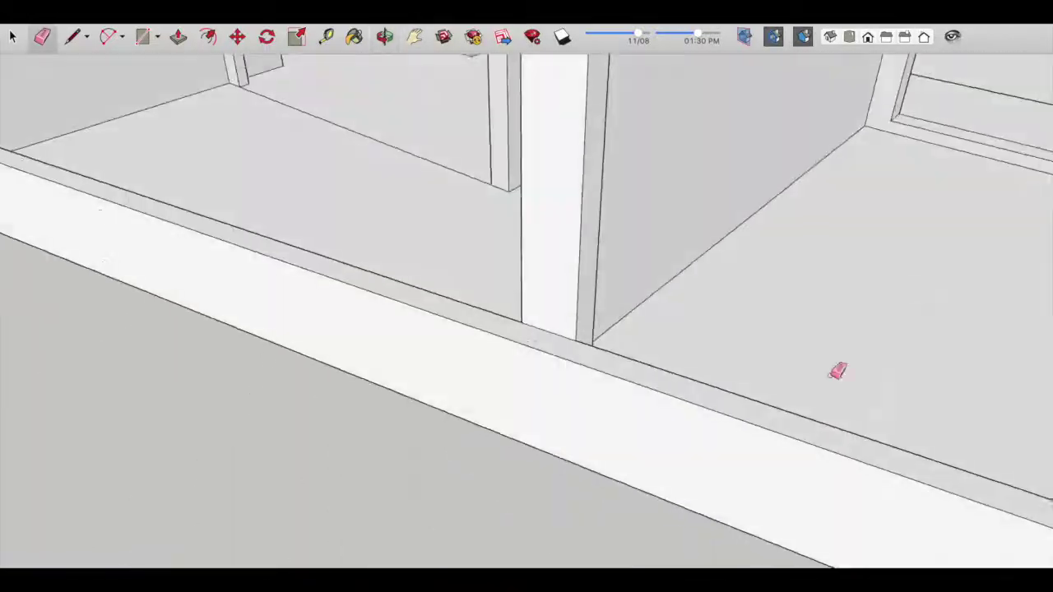
pyautogui.scroll(-5, 565, 299)
pyautogui.moveTo(564, 299); pyautogui.dragTo(649, 284, button='middle')
pyautogui.scroll(-5, 649, 284)
pyautogui.moveTo(733, 273); pyautogui.dragTo(336, 404, button='middle')
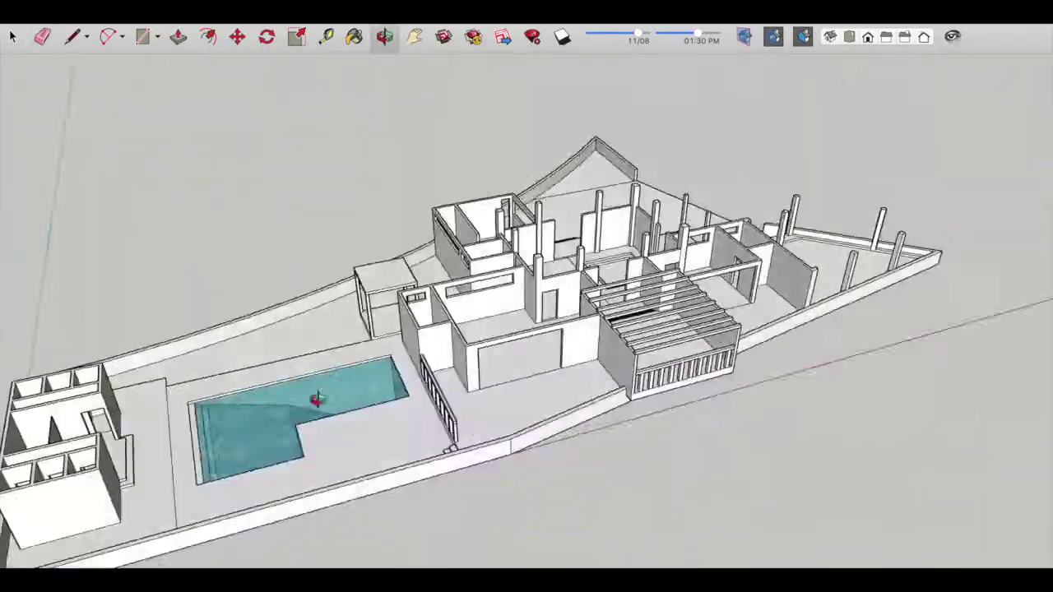
# Step: Bridge the gap between the wall sections by the stairs with a panel above the doorway
pyautogui.scroll(5, 469, 287)
pyautogui.press('l')
pyautogui.scroll(2, 346, 215)
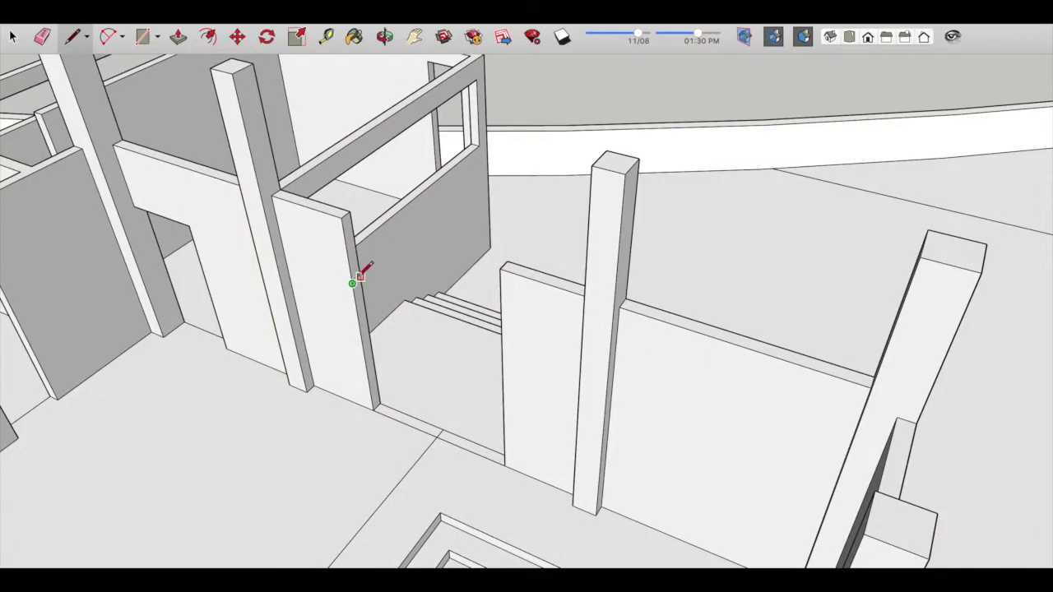
pyautogui.press('p')
pyautogui.moveTo(352, 283); pyautogui.dragTo(585, 263, button='middle')
pyautogui.scroll(-5, 574, 274)
pyautogui.moveTo(423, 305); pyautogui.dragTo(341, 337, button='middle')
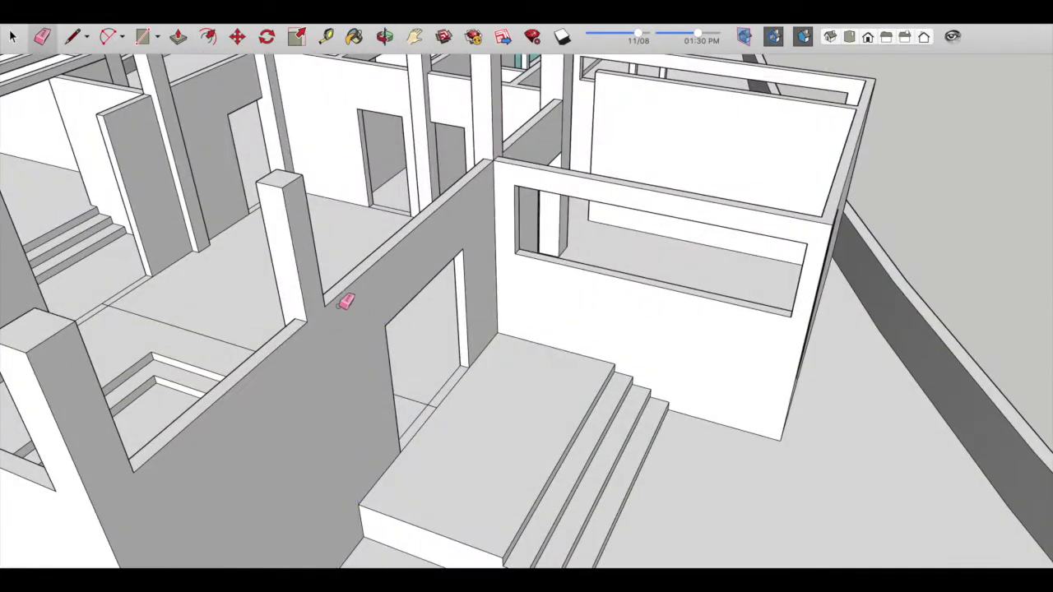
pyautogui.scroll(3, 505, 242)
pyautogui.scroll(-5, 505, 242)
pyautogui.moveTo(505, 242); pyautogui.dragTo(649, 294, button='middle')
pyautogui.scroll(5, 649, 294)
pyautogui.scroll(2, 305, 369)
# Step: Orbit around the door-frame walls and swing to a low side view of the house
pyautogui.press('l')
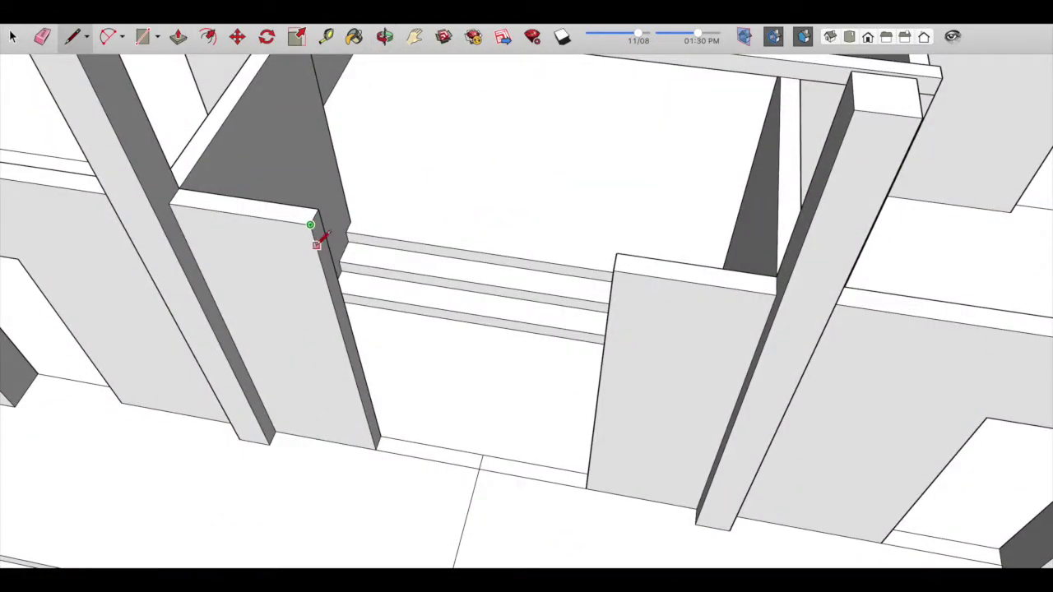
pyautogui.moveTo(336, 313); pyautogui.dragTo(336, 284, button='middle')
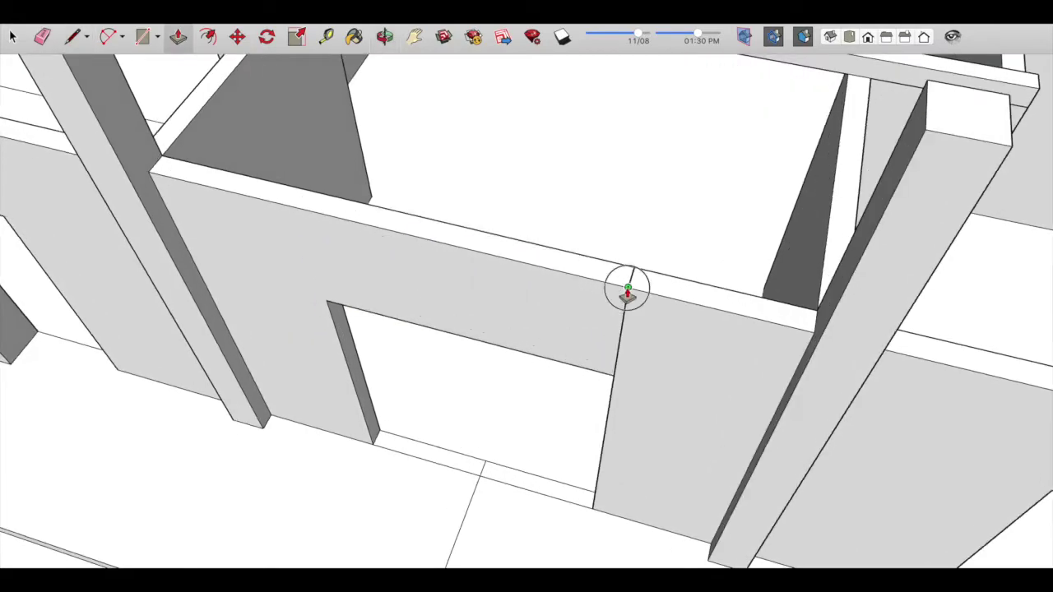
pyautogui.scroll(-3, 632, 271)
pyautogui.scroll(-4, 330, 330)
pyautogui.scroll(-3, 776, 254)
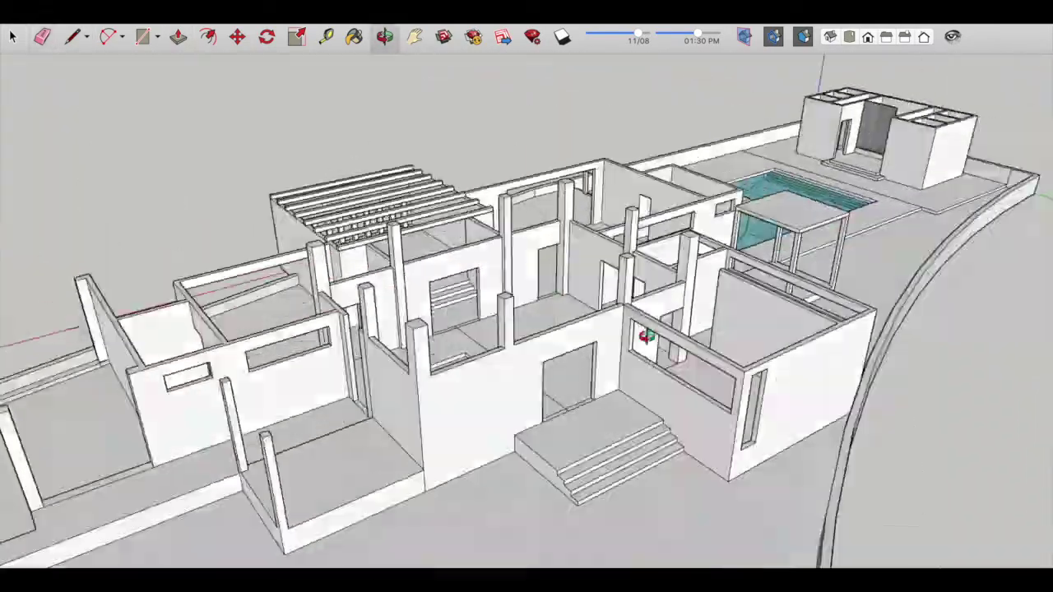
pyautogui.scroll(8, 437, 272)
pyautogui.scroll(-3, 437, 272)
pyautogui.scroll(-4, 435, 278)
pyautogui.moveTo(352, 357)
pyautogui.mouseDown(button='middle')
pyautogui.moveTo(425, 466)
pyautogui.moveTo(733, 249)
pyautogui.mouseUp(button='middle')
pyautogui.scroll(-5, 732, 250)
pyautogui.moveTo(917, 236)
pyautogui.mouseDown(button='middle')
pyautogui.moveTo(431, 321)
pyautogui.moveTo(475, 197)
pyautogui.mouseUp(button='middle')
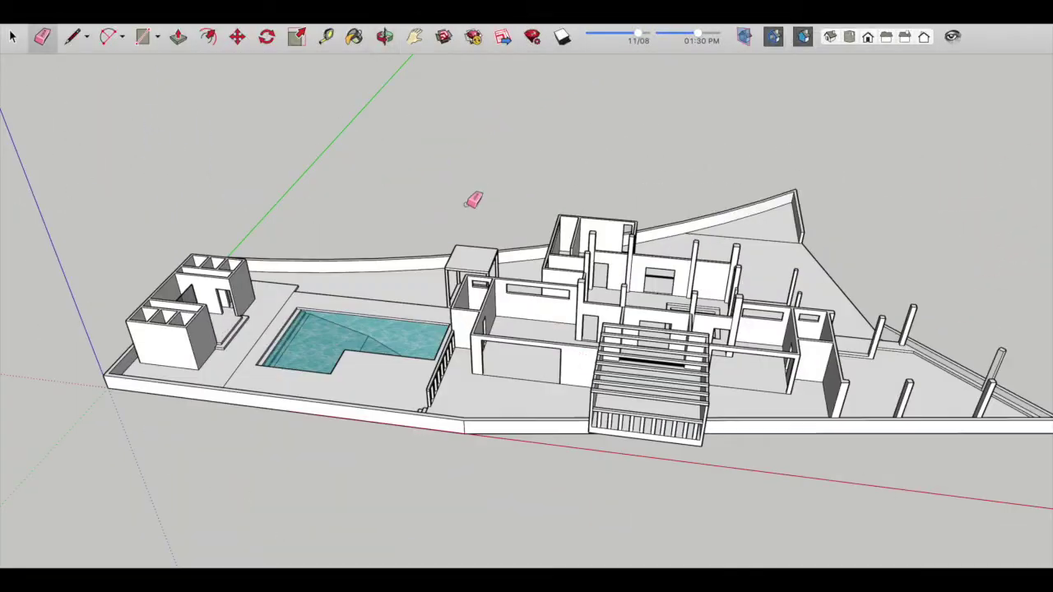
pyautogui.scroll(3, 525, 234)
# Step: Pick the green grass material from Landscaping, Fencing and Vegetation
pyautogui.press('b')
pyautogui.click(874, 125)
pyautogui.click(878, 139)
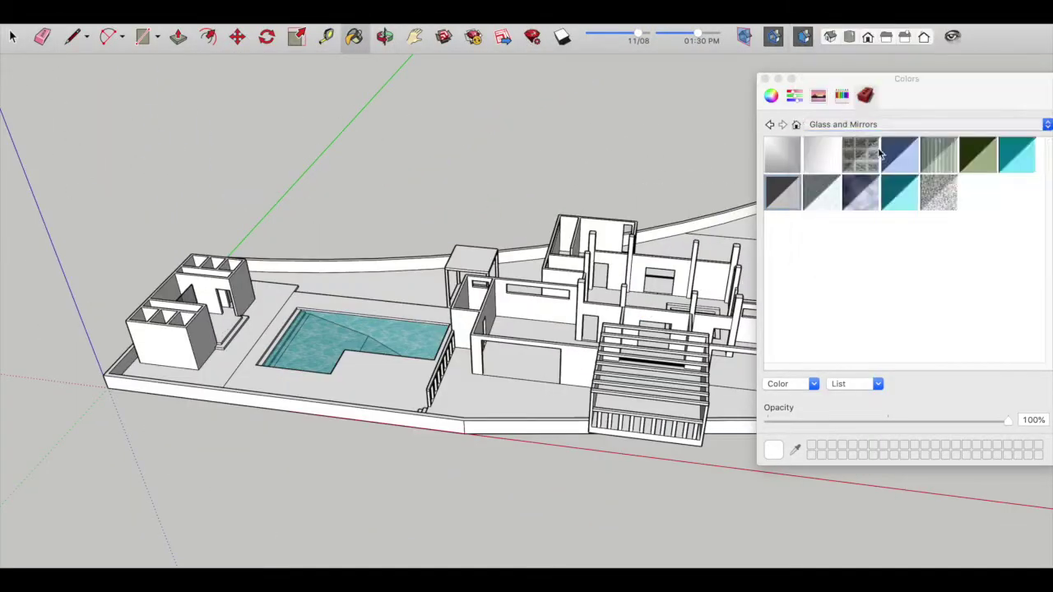
pyautogui.click(977, 192)
# Step: Orbit around the site toward the pool and the patio beside it
pyautogui.moveTo(576, 288); pyautogui.dragTo(493, 271, button='middle')
pyautogui.scroll(-2, 453, 259)
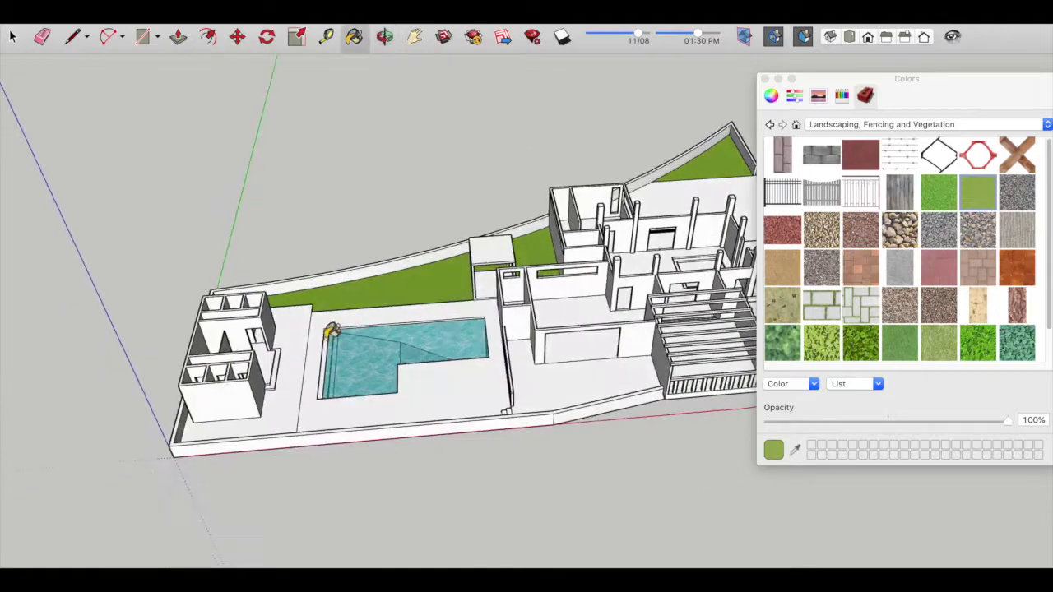
pyautogui.scroll(3, 395, 350)
pyautogui.moveTo(419, 291)
pyautogui.mouseDown(button='middle')
pyautogui.moveTo(482, 265)
pyautogui.moveTo(532, 291)
pyautogui.mouseUp(button='middle')
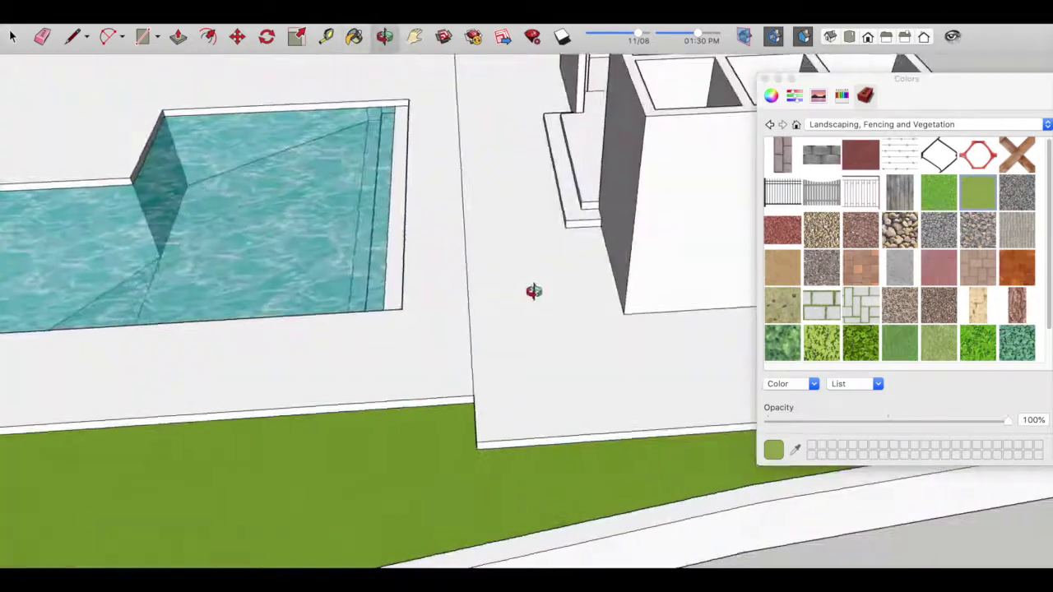
pyautogui.scroll(2, 374, 451)
pyautogui.scroll(-3, 374, 451)
pyautogui.moveTo(346, 400); pyautogui.dragTo(593, 381, button='middle')
pyautogui.scroll(3, 461, 340)
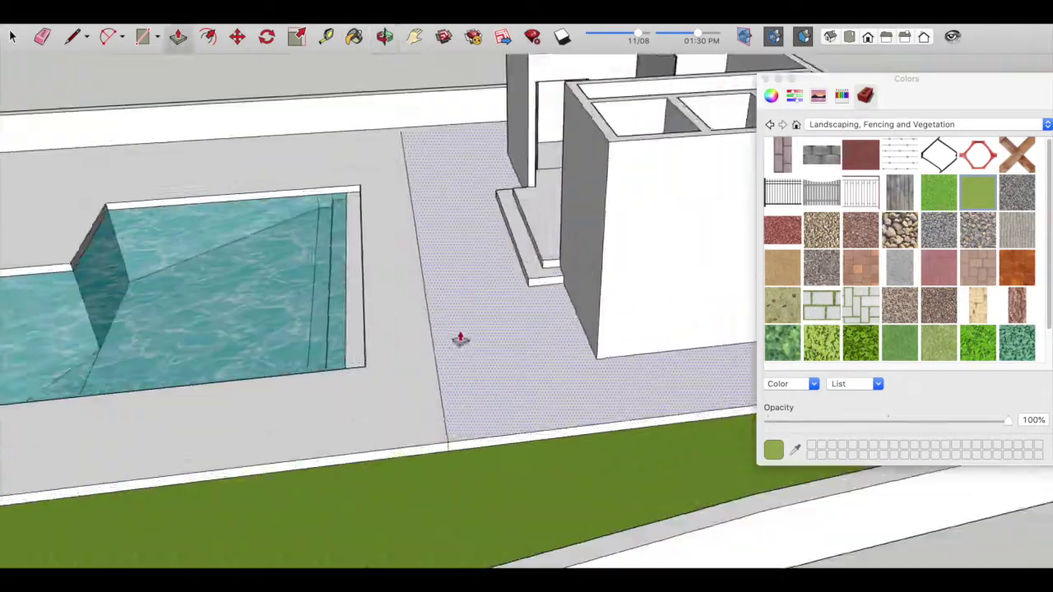
pyautogui.scroll(2, 444, 364)
pyautogui.scroll(-3, 444, 364)
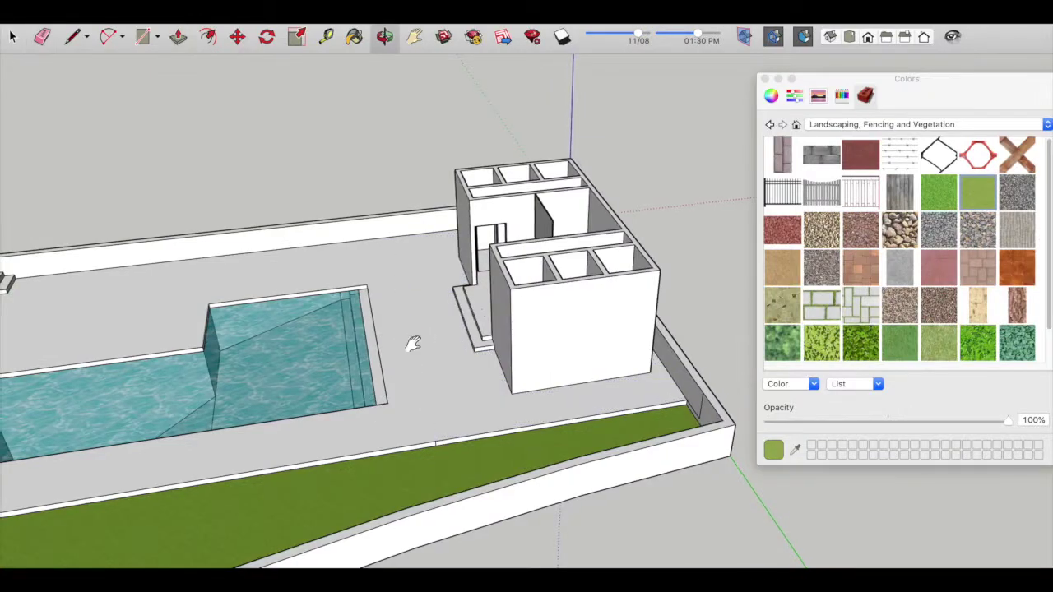
pyautogui.scroll(3, 420, 387)
# Step: Orbit out to see the whole house from above
pyautogui.press('p')
pyautogui.scroll(2, 428, 419)
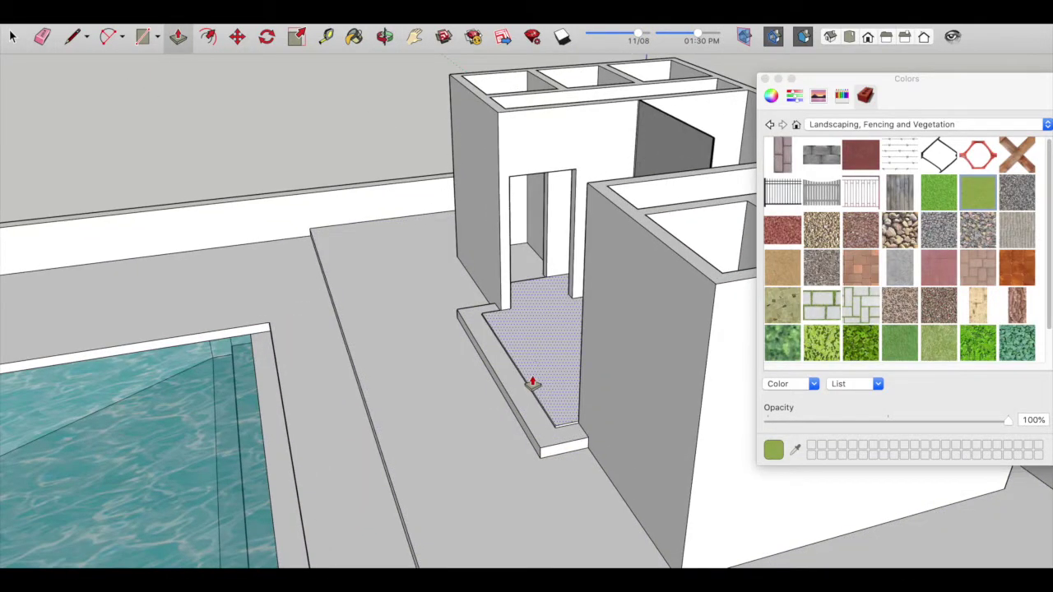
pyautogui.moveTo(532, 383)
pyautogui.mouseDown(button='middle')
pyautogui.moveTo(464, 228)
pyautogui.moveTo(557, 195)
pyautogui.moveTo(540, 287)
pyautogui.moveTo(356, 321)
pyautogui.moveTo(533, 233)
pyautogui.mouseUp(button='middle')
pyautogui.scroll(5, 532, 323)
pyautogui.scroll(3, 541, 287)
pyautogui.scroll(-4, 357, 321)
# Step: Paint the pool floor and walls with the blue-grey Tile mosaic
pyautogui.click(947, 124)
pyautogui.click(948, 198)
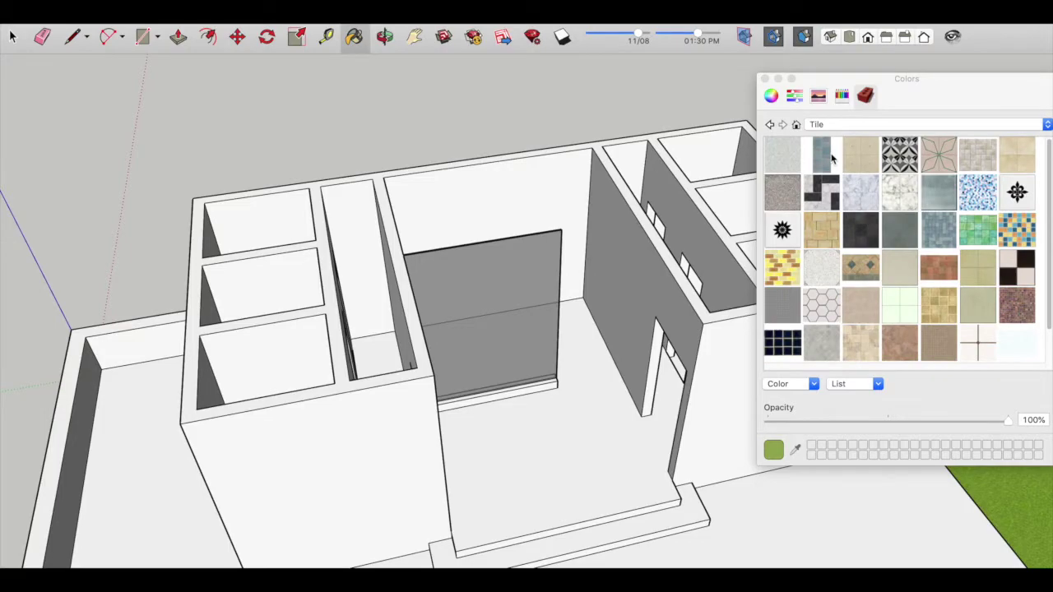
pyautogui.click(831, 158)
pyautogui.scroll(-5, 493, 312)
pyautogui.scroll(6, 270, 162)
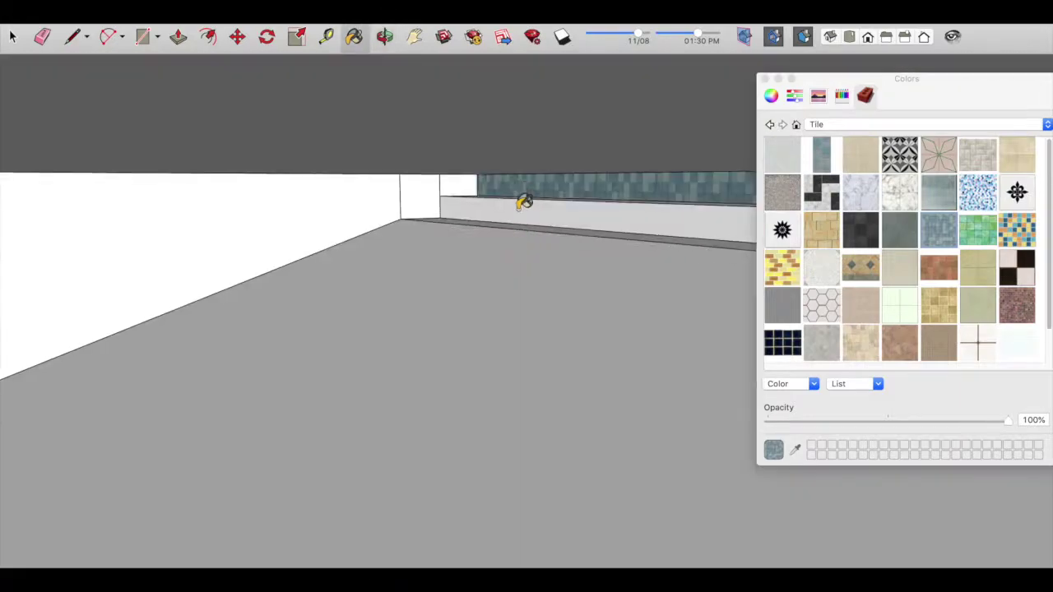
pyautogui.click(524, 201)
pyautogui.scroll(2, 519, 197)
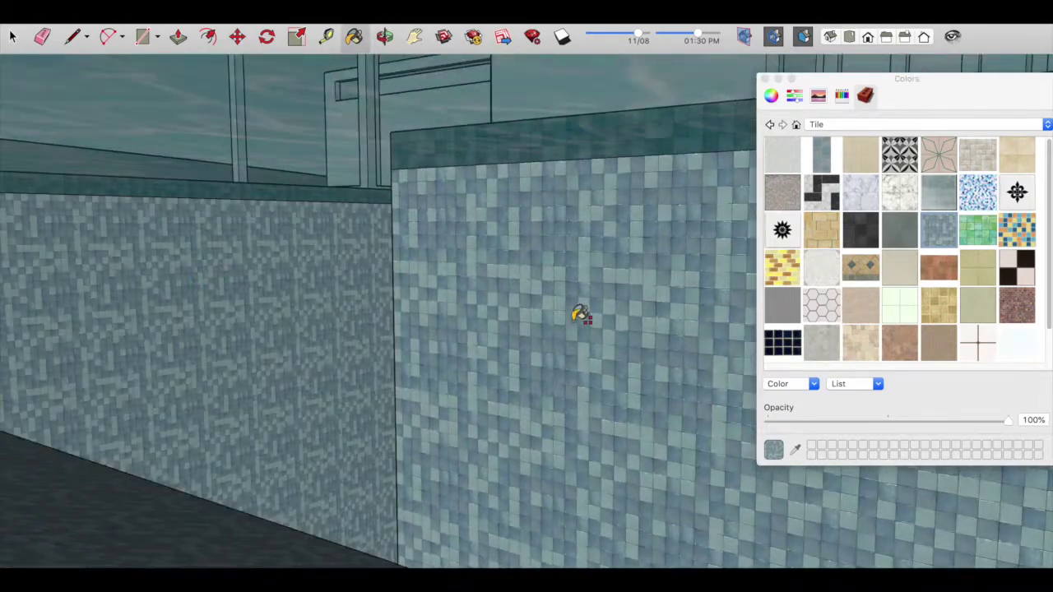
pyautogui.moveTo(580, 315); pyautogui.dragTo(590, 296, button='middle')
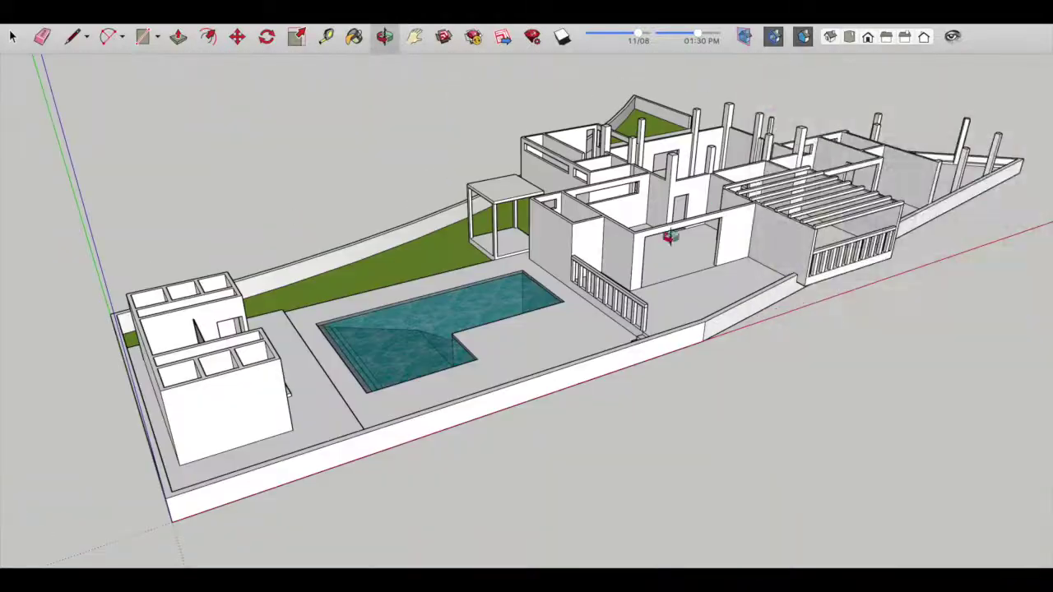
# Step: Return to the Paint Bucket and orbit out to an overhead view of the house
pyautogui.press('b')
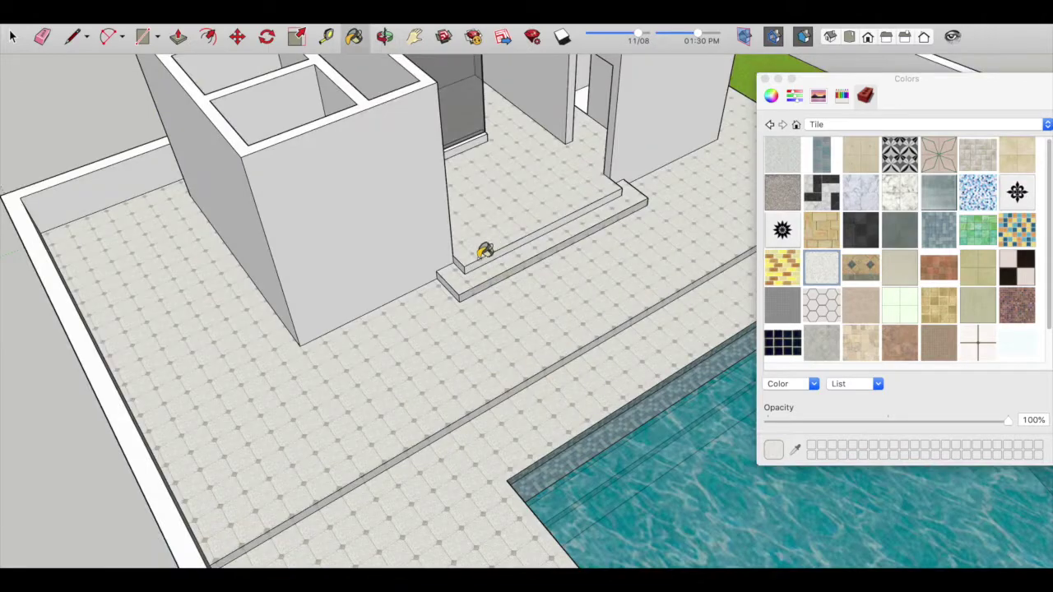
pyautogui.moveTo(486, 251)
pyautogui.mouseDown(button='middle')
pyautogui.moveTo(447, 282)
pyautogui.moveTo(588, 430)
pyautogui.moveTo(543, 444)
pyautogui.mouseUp(button='middle')
pyautogui.scroll(5, 543, 444)
pyautogui.scroll(2, 521, 216)
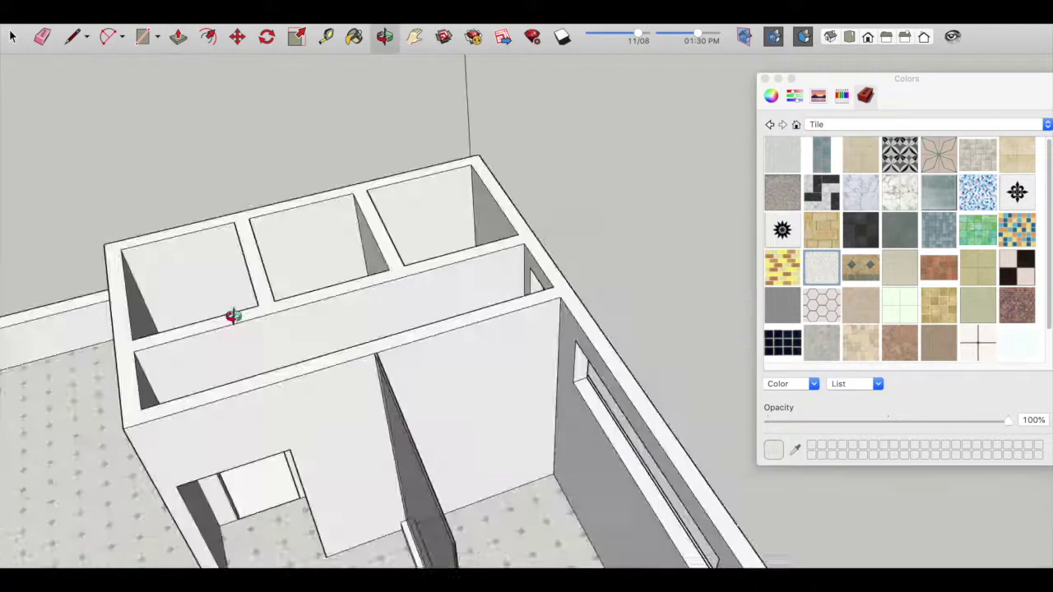
# Step: Draw a small rectangular window outline on a bath room wall and push it through the wall
pyautogui.moveTo(535, 310); pyautogui.dragTo(442, 327, button='middle')
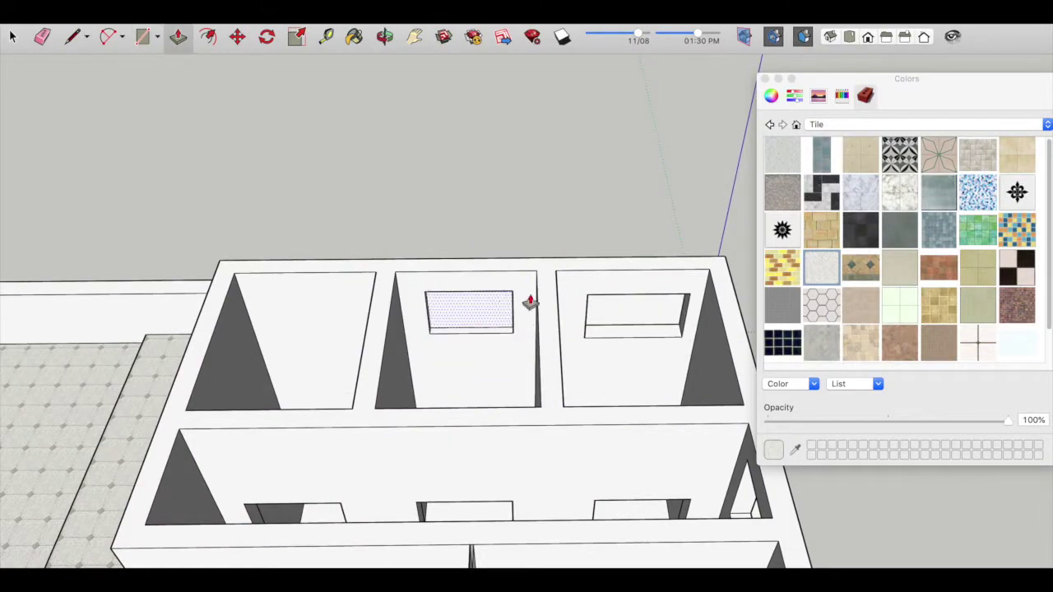
pyautogui.scroll(-5, 387, 313)
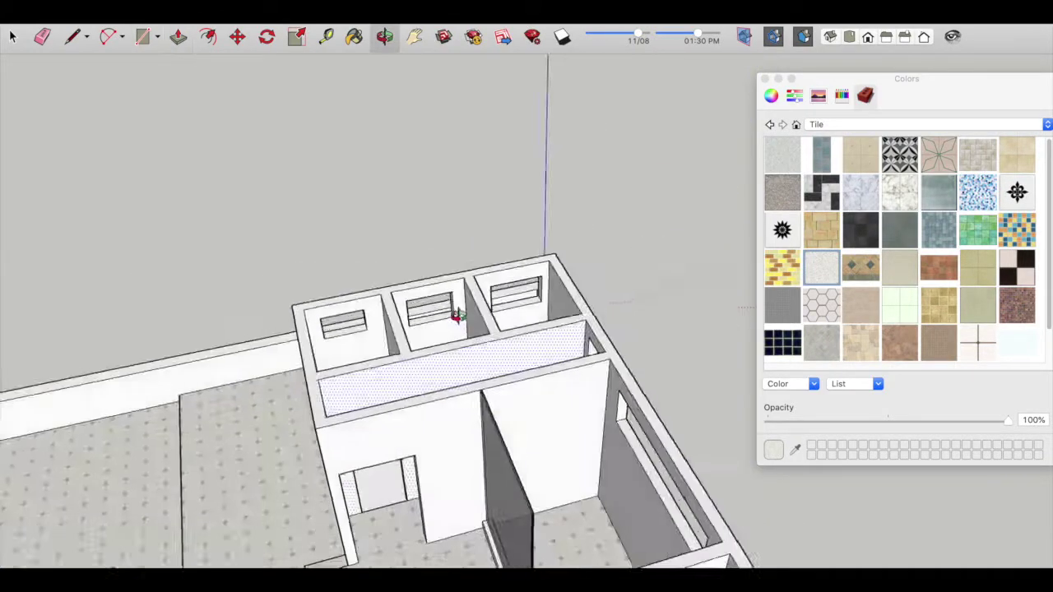
pyautogui.moveTo(433, 301); pyautogui.dragTo(683, 188, button='middle')
pyautogui.scroll(8, 512, 233)
pyautogui.press('r')
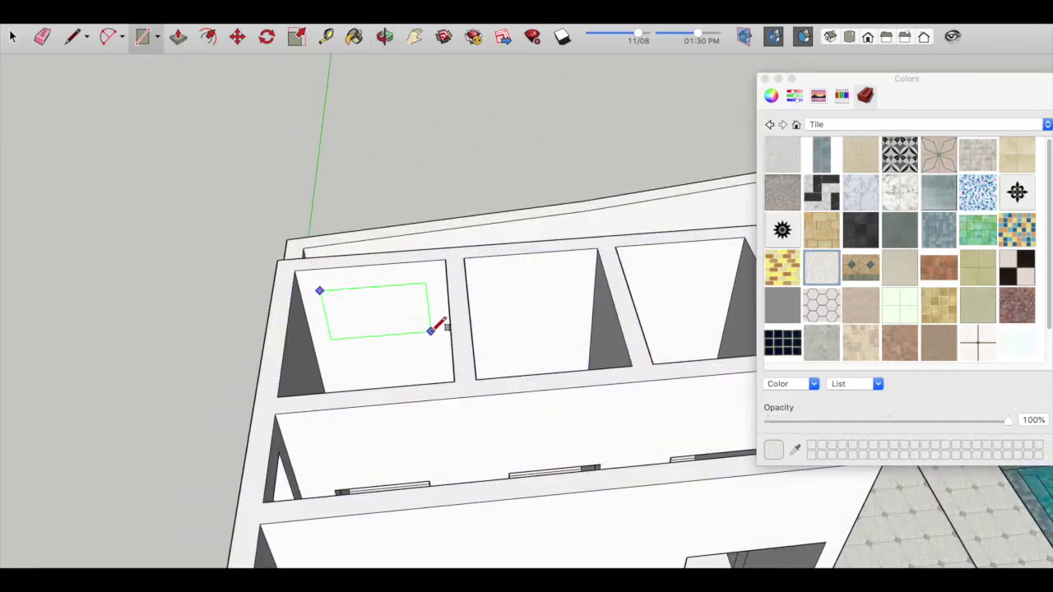
pyautogui.keyDown('shift'); pyautogui.moveTo(505, 255); pyautogui.dragTo(409, 280, button='middle'); pyautogui.keyUp('shift')
pyautogui.press('r')
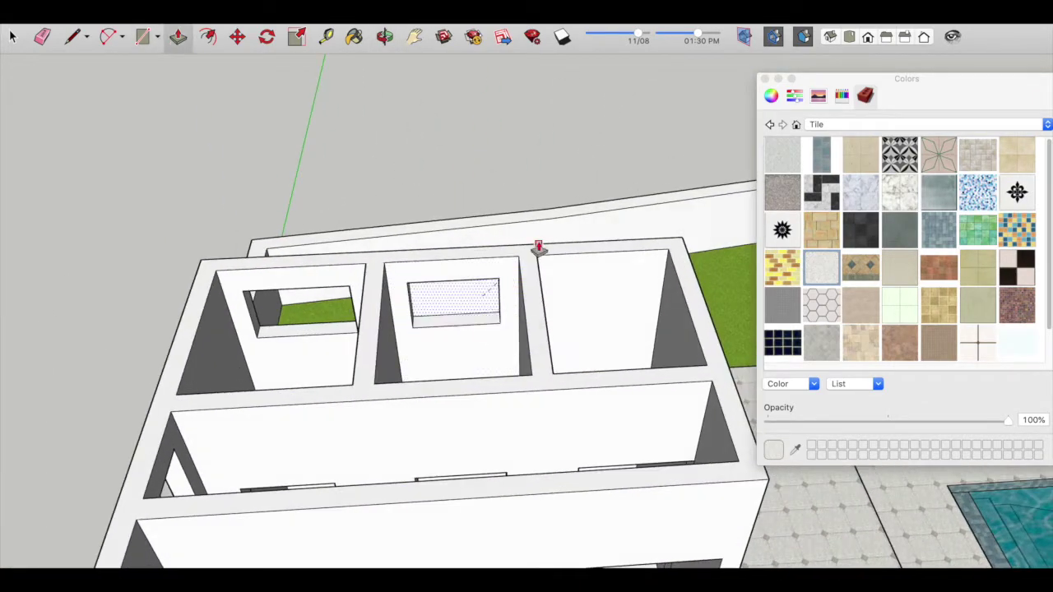
pyautogui.keyDown('shift'); pyautogui.moveTo(538, 246); pyautogui.dragTo(426, 264, button='middle'); pyautogui.keyUp('shift')
pyautogui.press('r')
# Step: Orbit to the shower room and load the tan tile material in the Paint Bucket
pyautogui.scroll(-5, 509, 239)
pyautogui.moveTo(388, 302)
pyautogui.mouseDown(button='middle')
pyautogui.moveTo(461, 302)
pyautogui.moveTo(513, 402)
pyautogui.mouseUp(button='middle')
pyautogui.press('b')
pyautogui.scroll(8, 487, 360)
pyautogui.scroll(-5, 488, 359)
pyautogui.click(861, 342)
pyautogui.scroll(-3, 569, 301)
# Step: Paint the floor threshold strip at the room opening with tan tile
pyautogui.moveTo(568, 301)
pyautogui.mouseDown(button='middle')
pyautogui.moveTo(494, 345)
pyautogui.moveTo(211, 365)
pyautogui.mouseUp(button='middle')
pyautogui.scroll(5, 618, 281)
pyautogui.scroll(-3, 618, 281)
pyautogui.moveTo(493, 271)
pyautogui.mouseDown(button='middle')
pyautogui.moveTo(242, 245)
pyautogui.moveTo(289, 371)
pyautogui.mouseUp(button='middle')
pyautogui.scroll(5, 129, 397)
pyautogui.scroll(-3, 130, 396)
pyautogui.moveTo(129, 397); pyautogui.dragTo(334, 377, button='middle')
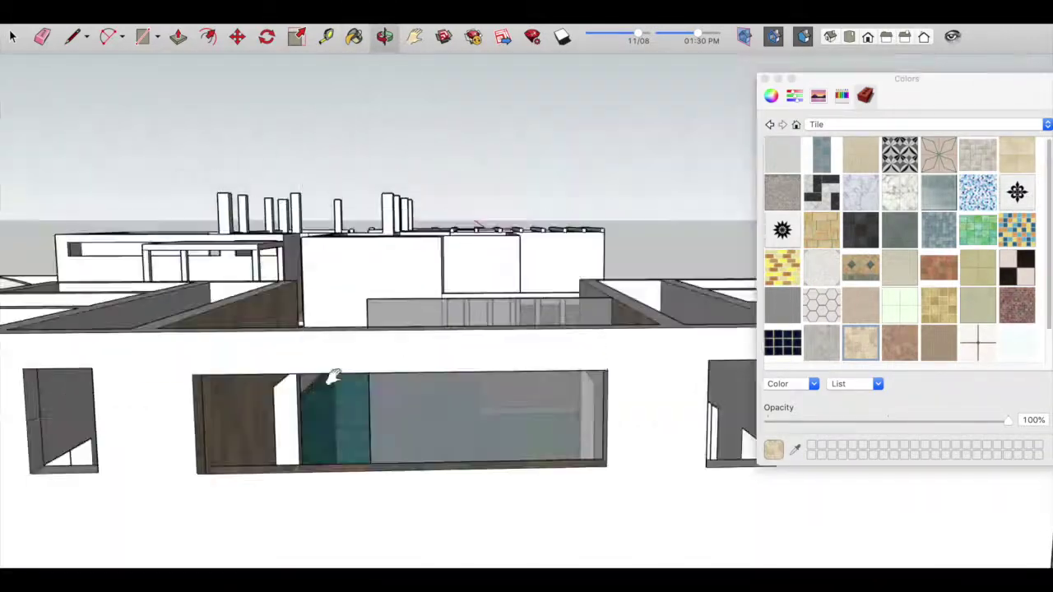
pyautogui.scroll(3, 330, 381)
pyautogui.scroll(-3, 697, 179)
pyautogui.moveTo(696, 179)
pyautogui.mouseDown(button='middle')
pyautogui.moveTo(337, 447)
pyautogui.moveTo(428, 400)
pyautogui.mouseUp(button='middle')
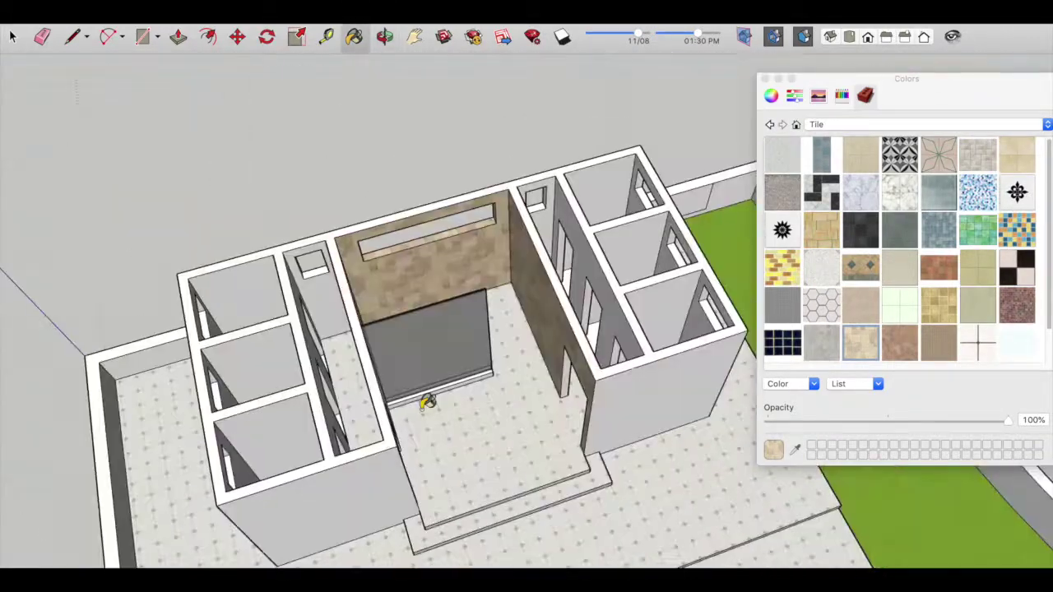
pyautogui.scroll(5, 504, 352)
pyautogui.scroll(3, 504, 352)
pyautogui.moveTo(504, 352)
pyautogui.mouseDown(button='middle')
pyautogui.moveTo(717, 404)
pyautogui.moveTo(559, 275)
pyautogui.mouseUp(button='middle')
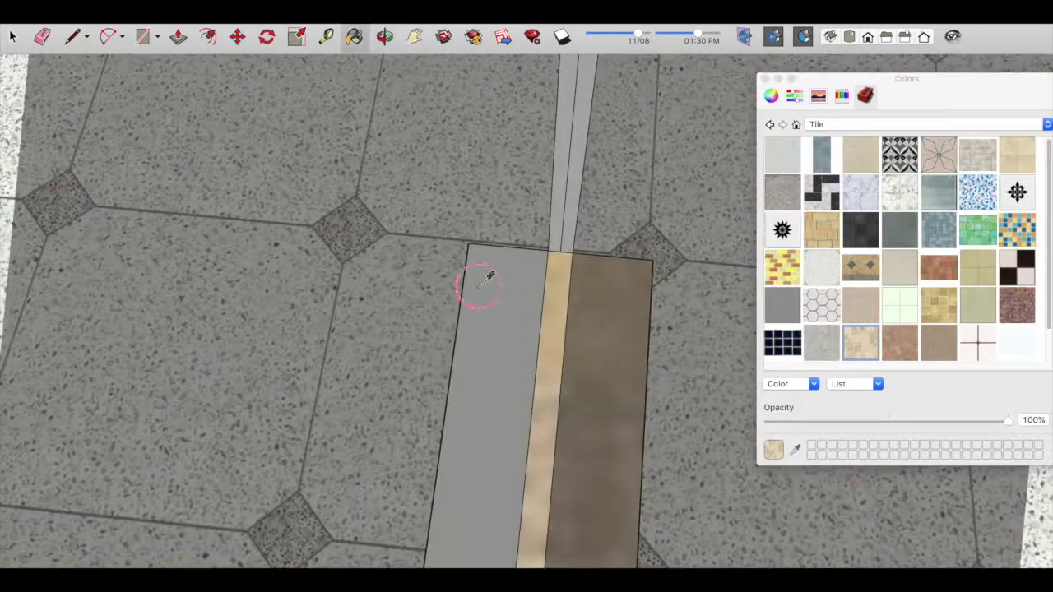
pyautogui.keyDown('super'); pyautogui.click(553, 306); pyautogui.keyUp('super')
# Step: Orbit around the threshold and shower enclosure, then out to a wider view
pyautogui.scroll(3, 583, 336)
pyautogui.moveTo(583, 337)
pyautogui.mouseDown(button='middle')
pyautogui.moveTo(634, 282)
pyautogui.moveTo(717, 275)
pyautogui.moveTo(535, 299)
pyautogui.mouseUp(button='middle')
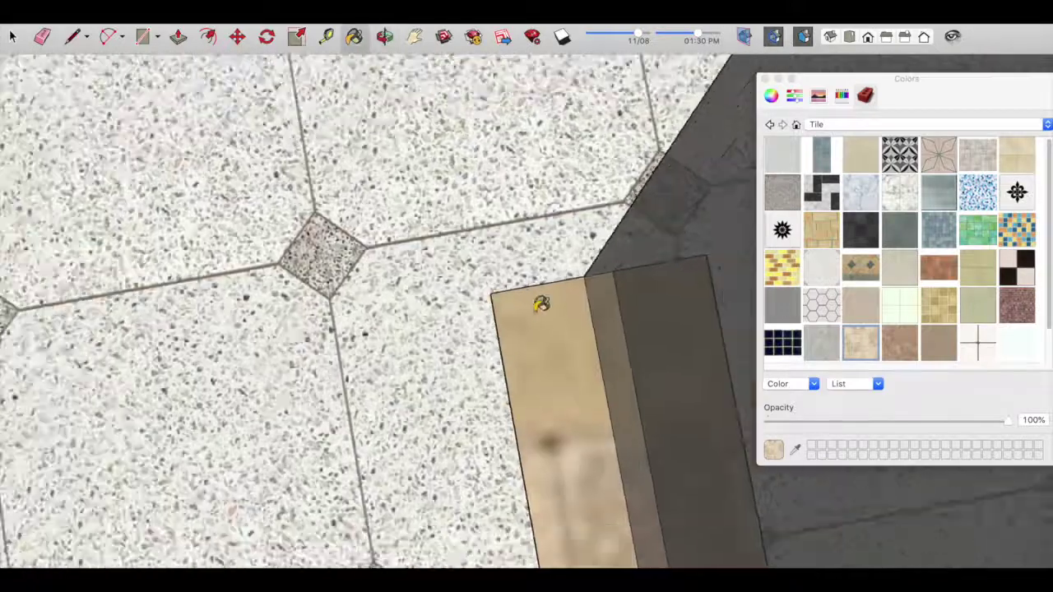
pyautogui.scroll(-3, 534, 299)
pyautogui.scroll(-3, 494, 459)
pyautogui.moveTo(493, 458)
pyautogui.mouseDown(button='middle')
pyautogui.moveTo(546, 387)
pyautogui.moveTo(352, 286)
pyautogui.moveTo(341, 501)
pyautogui.mouseUp(button='middle')
pyautogui.scroll(4, 545, 388)
pyautogui.scroll(-3, 411, 336)
pyautogui.moveTo(411, 337); pyautogui.dragTo(442, 352, button='middle')
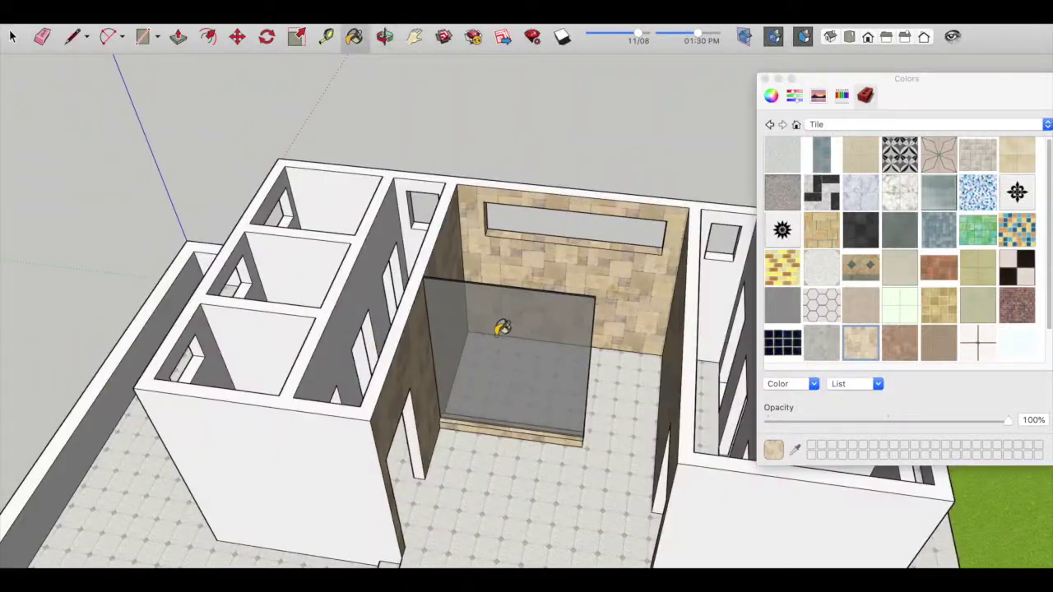
pyautogui.moveTo(678, 330)
pyautogui.mouseDown(button='middle')
pyautogui.moveTo(322, 357)
pyautogui.moveTo(558, 348)
pyautogui.moveTo(649, 368)
pyautogui.mouseUp(button='middle')
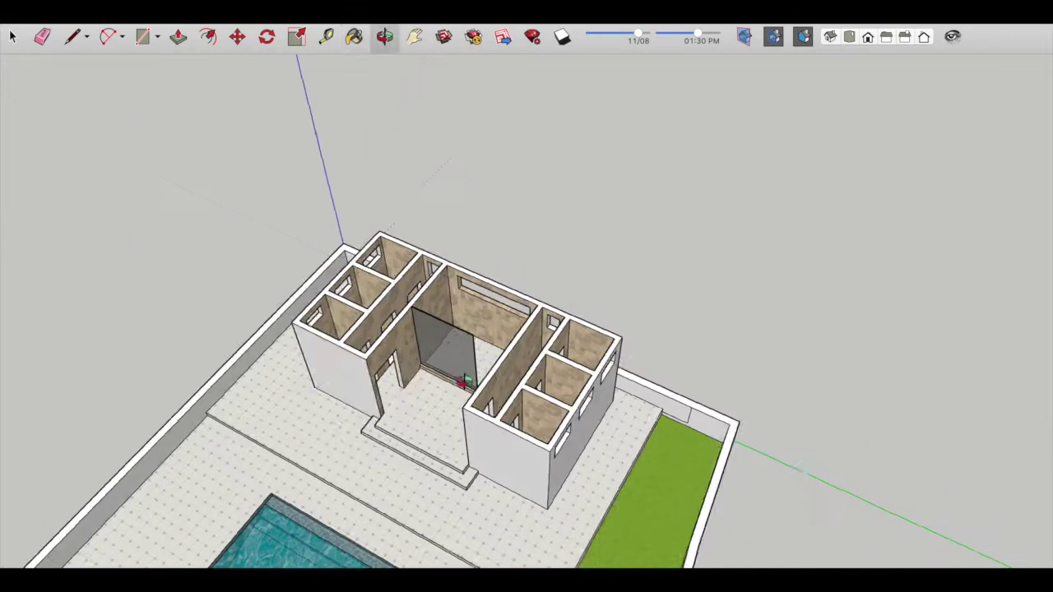
# Step: Orbit to view the tiled bath rooms from the opposite side
pyautogui.moveTo(525, 398); pyautogui.dragTo(289, 309, button='middle')
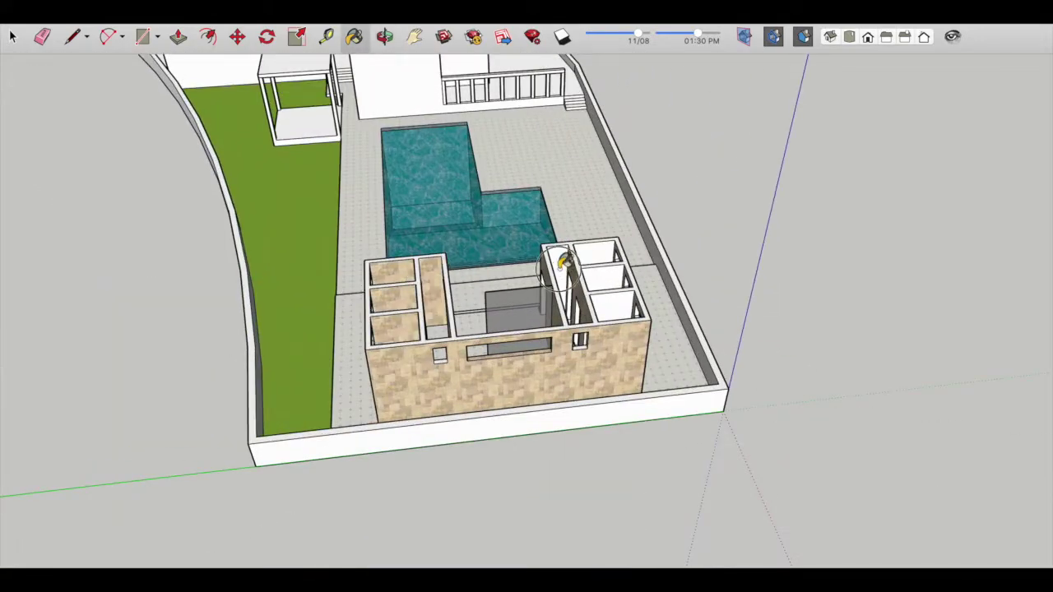
pyautogui.scroll(-2, 563, 261)
pyautogui.moveTo(563, 261); pyautogui.dragTo(354, 239, button='middle')
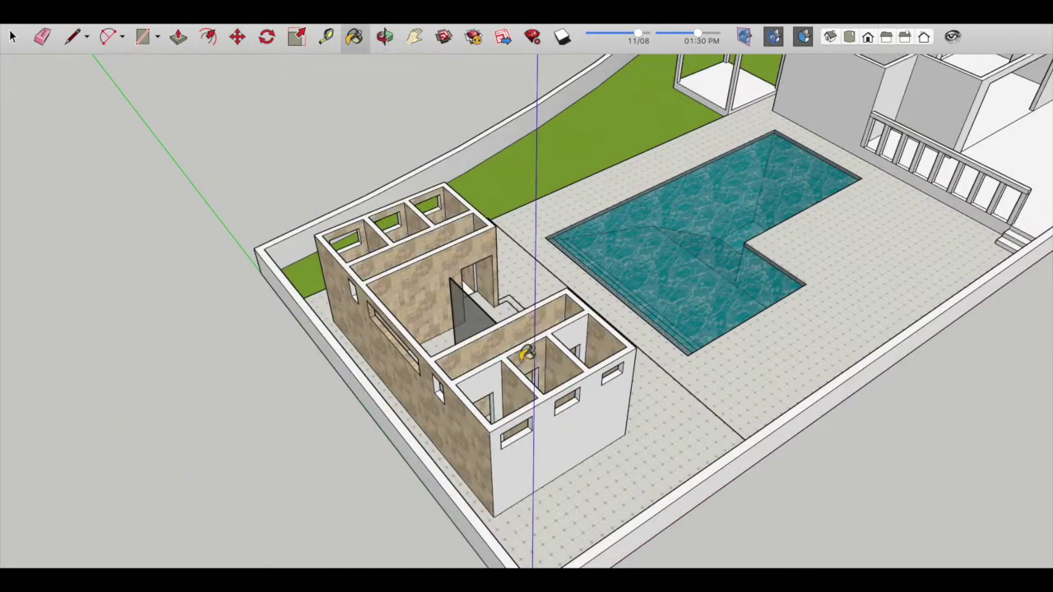
pyautogui.scroll(-3, 525, 354)
pyautogui.moveTo(525, 354); pyautogui.dragTo(724, 384, button='middle')
pyautogui.scroll(3, 534, 390)
pyautogui.moveTo(534, 390)
pyautogui.mouseDown(button='middle')
pyautogui.moveTo(500, 297)
pyautogui.moveTo(823, 464)
pyautogui.mouseUp(button='middle')
pyautogui.scroll(-3, 477, 239)
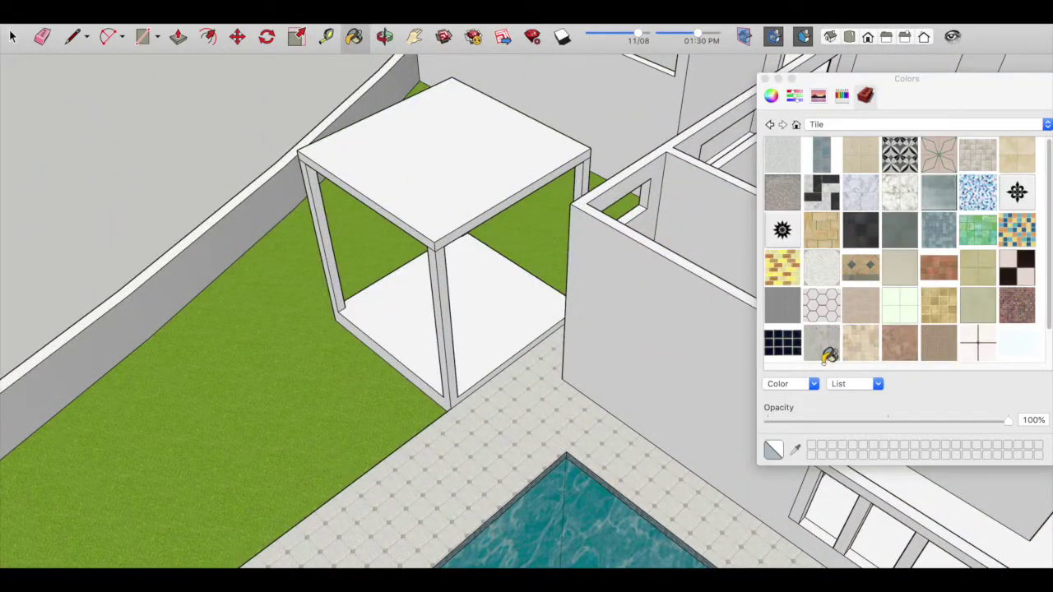
# Step: Paint the pavilion floor and roof with grey tile
pyautogui.click(829, 355)
pyautogui.click(482, 376)
pyautogui.click(464, 242)
pyautogui.moveTo(463, 241); pyautogui.dragTo(627, 253, button='middle')
pyautogui.scroll(2, 627, 253)
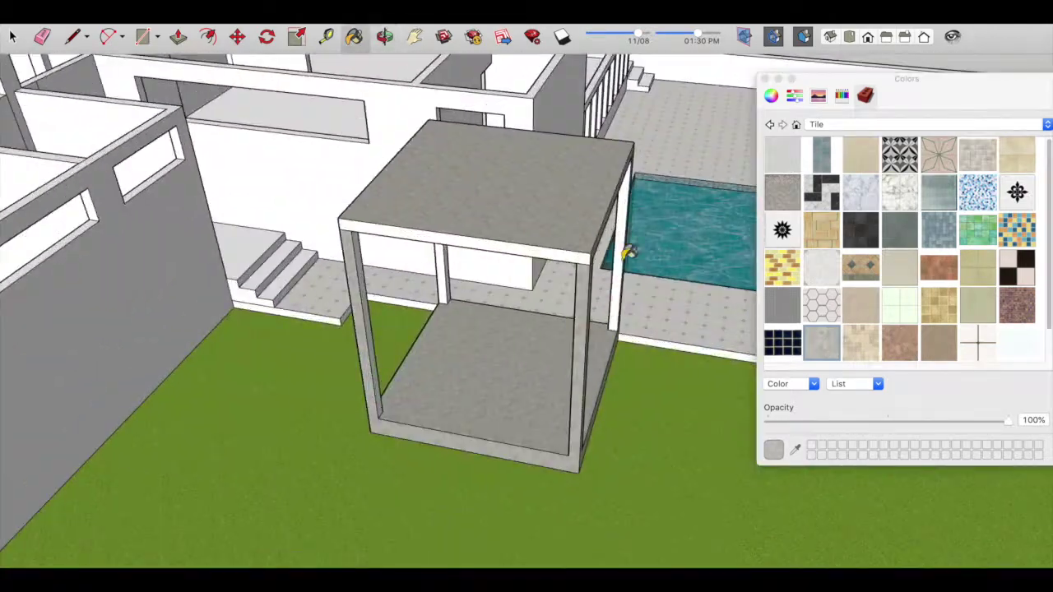
pyautogui.scroll(-3, 409, 401)
pyautogui.moveTo(408, 400)
pyautogui.mouseDown(button='middle')
pyautogui.moveTo(546, 348)
pyautogui.moveTo(653, 353)
pyautogui.moveTo(489, 359)
pyautogui.mouseUp(button='middle')
pyautogui.scroll(4, 274, 211)
pyautogui.scroll(-3, 275, 211)
# Step: Orbit over the site to a high view of the pavilion and pool
pyautogui.moveTo(275, 210); pyautogui.dragTo(348, 335, button='middle')
pyautogui.scroll(3, 339, 372)
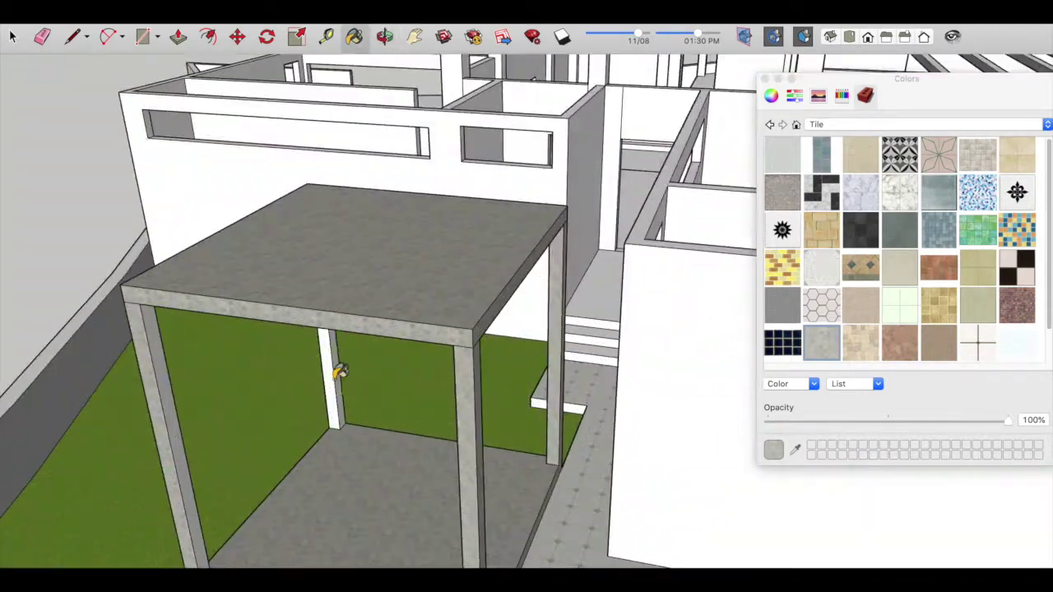
pyautogui.scroll(-3, 181, 468)
pyautogui.moveTo(181, 468); pyautogui.dragTo(545, 255, button='middle')
pyautogui.scroll(4, 544, 255)
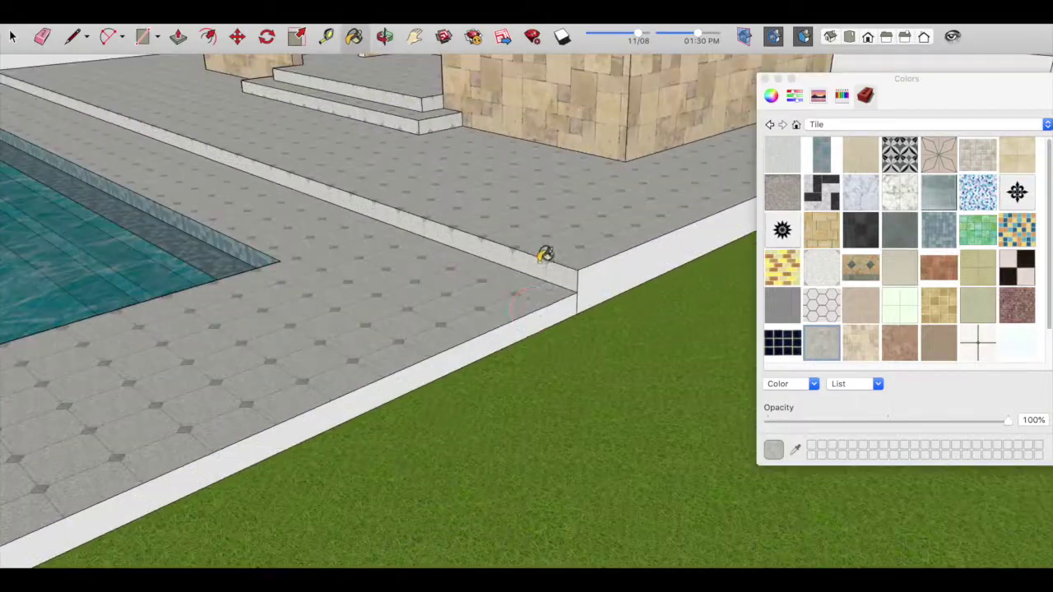
pyautogui.scroll(-3, 586, 296)
pyautogui.moveTo(301, 428)
pyautogui.mouseDown(button='middle')
pyautogui.moveTo(623, 242)
pyautogui.moveTo(282, 266)
pyautogui.moveTo(619, 329)
pyautogui.moveTo(442, 279)
pyautogui.moveTo(604, 305)
pyautogui.moveTo(364, 364)
pyautogui.moveTo(429, 407)
pyautogui.moveTo(404, 313)
pyautogui.moveTo(330, 272)
pyautogui.mouseUp(button='middle')
pyautogui.scroll(-3, 282, 266)
# Step: Paint the boundary wall with a swatch from Brick, Cladding and Siding
pyautogui.click(1047, 124)
pyautogui.click(855, 38)
pyautogui.click(822, 155)
pyautogui.scroll(3, 505, 275)
pyautogui.click(505, 275)
pyautogui.scroll(-2, 505, 274)
pyautogui.scroll(-3, 501, 277)
pyautogui.scroll(3, 463, 285)
pyautogui.scroll(-3, 485, 287)
pyautogui.scroll(-2, 485, 287)
# Step: Orbit between the pergola and a site overview to check the brick wall
pyautogui.moveTo(486, 287); pyautogui.dragTo(443, 354, button='middle')
pyautogui.scroll(3, 567, 219)
pyautogui.moveTo(567, 219); pyautogui.dragTo(425, 244, button='middle')
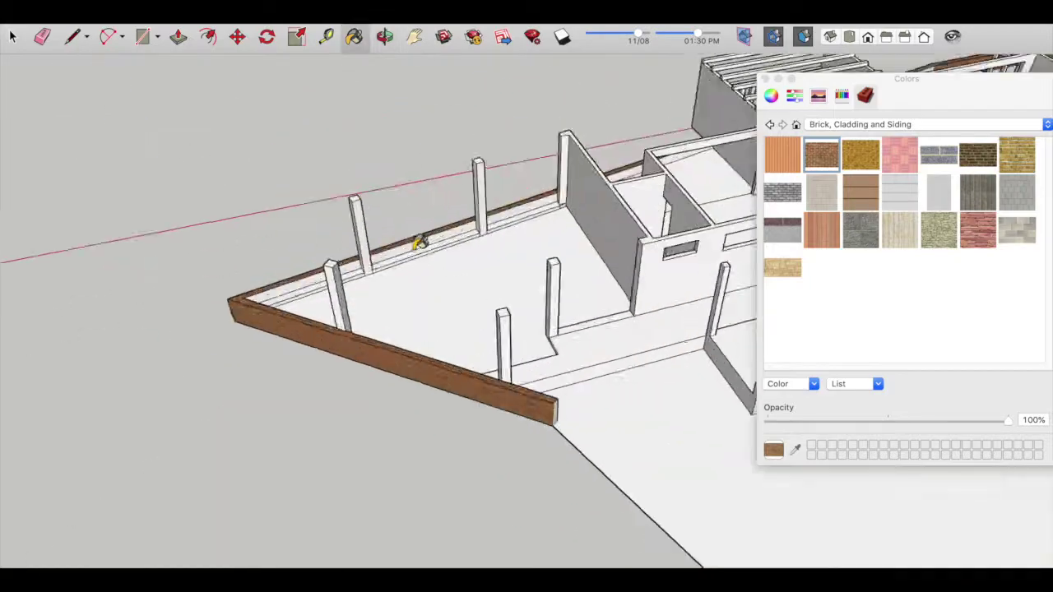
pyautogui.scroll(3, 426, 244)
pyautogui.moveTo(296, 282); pyautogui.dragTo(527, 305, button='middle')
pyautogui.scroll(2, 530, 251)
pyautogui.moveTo(531, 250)
pyautogui.mouseDown(button='middle')
pyautogui.moveTo(241, 404)
pyautogui.moveTo(318, 272)
pyautogui.mouseUp(button='middle')
# Step: Paint the deck step risers with the last wood swatch, undoing a stray floor fill
pyautogui.scroll(-3, 383, 400)
pyautogui.scroll(2, 675, 239)
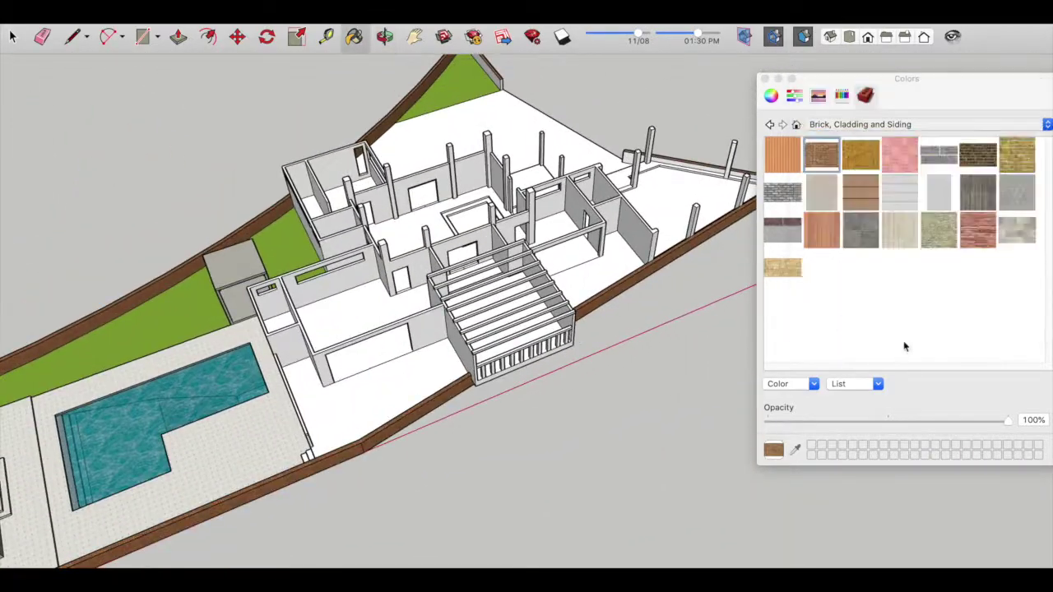
pyautogui.click(1015, 155)
pyautogui.moveTo(576, 395)
pyautogui.mouseDown(button='middle')
pyautogui.moveTo(505, 452)
pyautogui.moveTo(376, 404)
pyautogui.mouseUp(button='middle')
pyautogui.scroll(5, 494, 378)
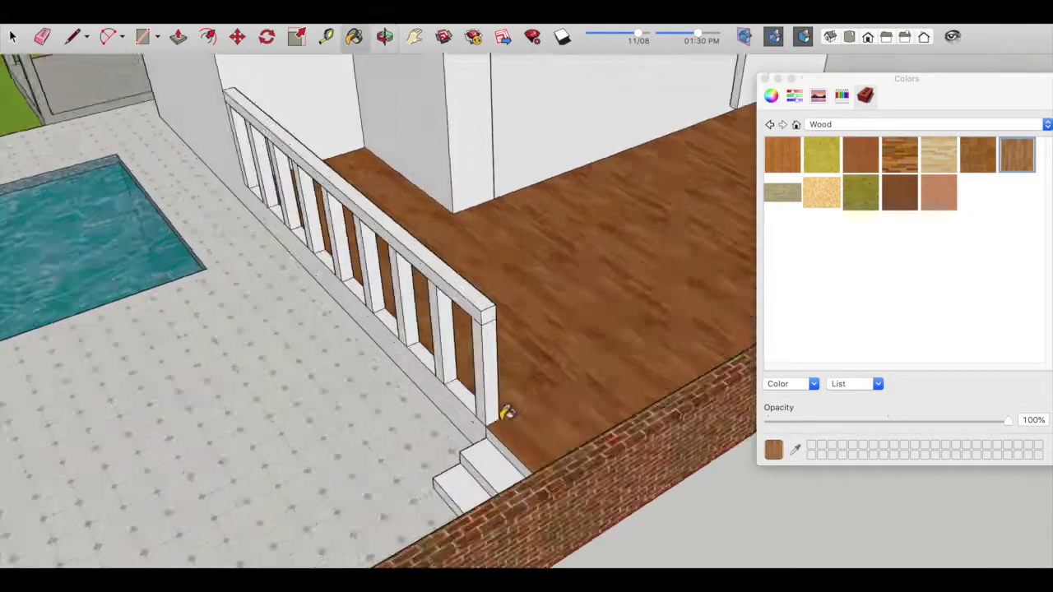
pyautogui.scroll(2, 582, 448)
pyautogui.click(584, 448)
pyautogui.click(545, 473)
pyautogui.hotkey('ctrl', 'z')
pyautogui.click(568, 490)
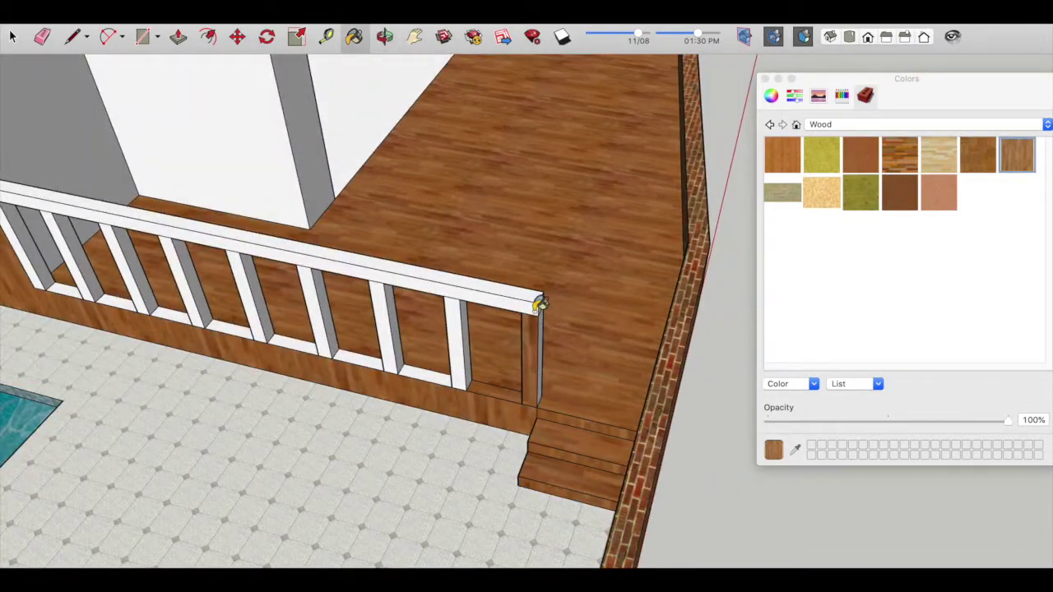
# Step: Paint the first white railing baluster with dark wood
pyautogui.scroll(-5, 80, 290)
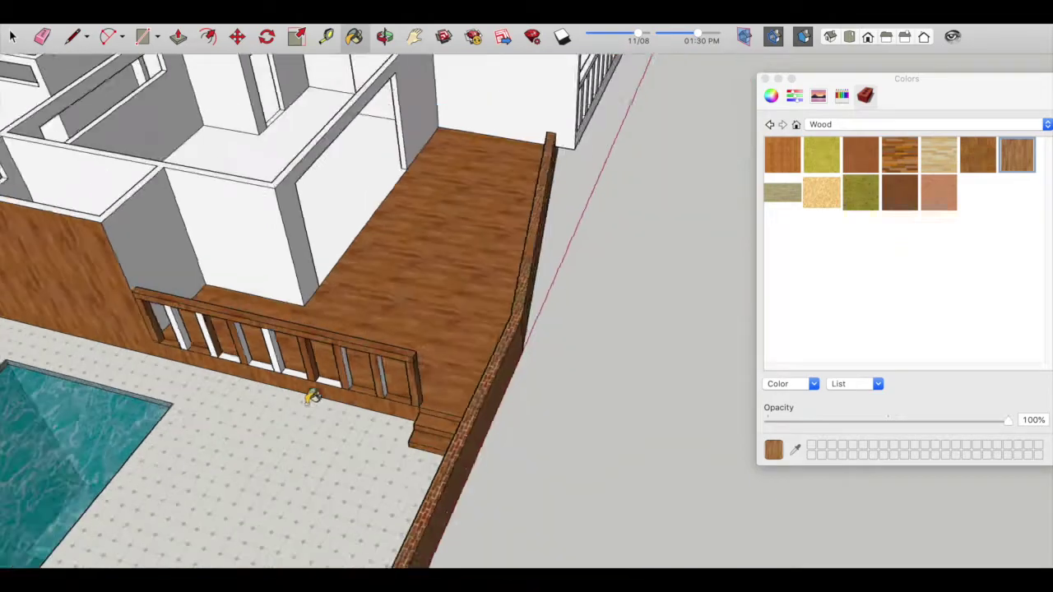
pyautogui.scroll(6, 408, 390)
pyautogui.scroll(-3, 387, 440)
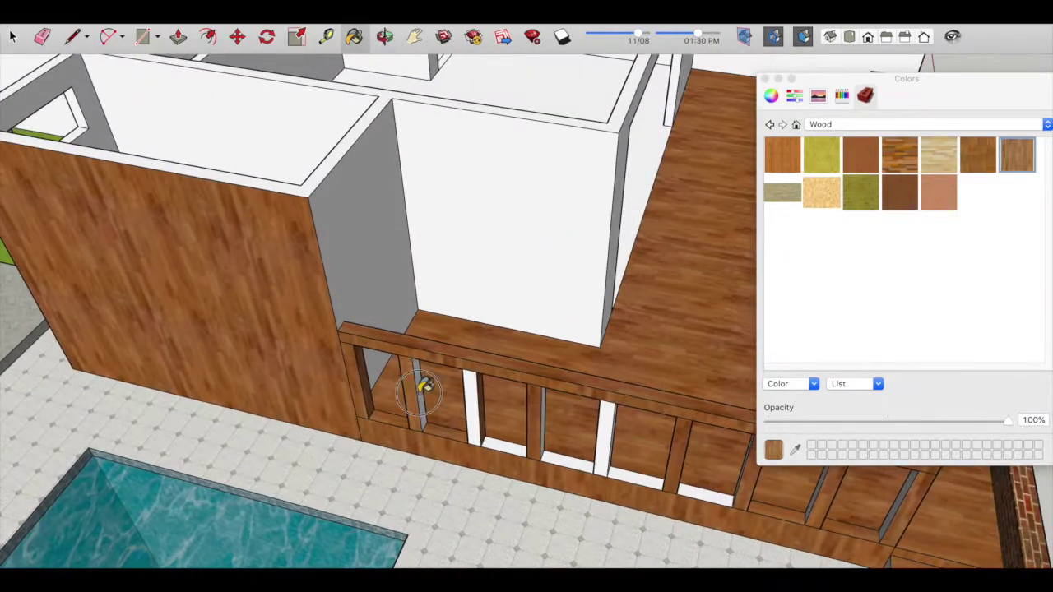
pyautogui.scroll(-4, 613, 439)
pyautogui.scroll(6, 505, 410)
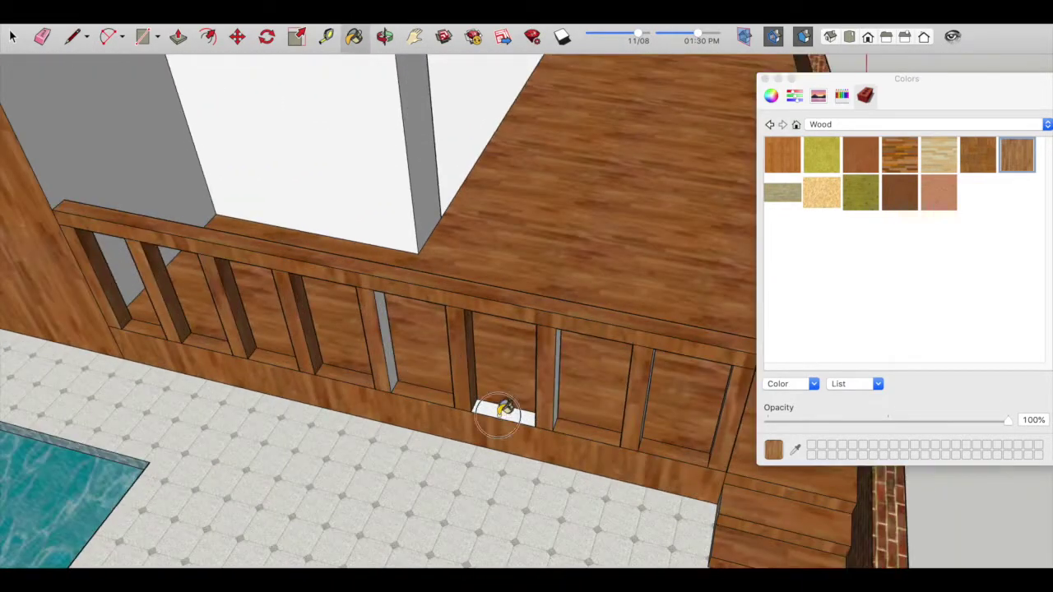
pyautogui.scroll(-4, 565, 378)
pyautogui.moveTo(496, 423); pyautogui.dragTo(346, 368, button='middle')
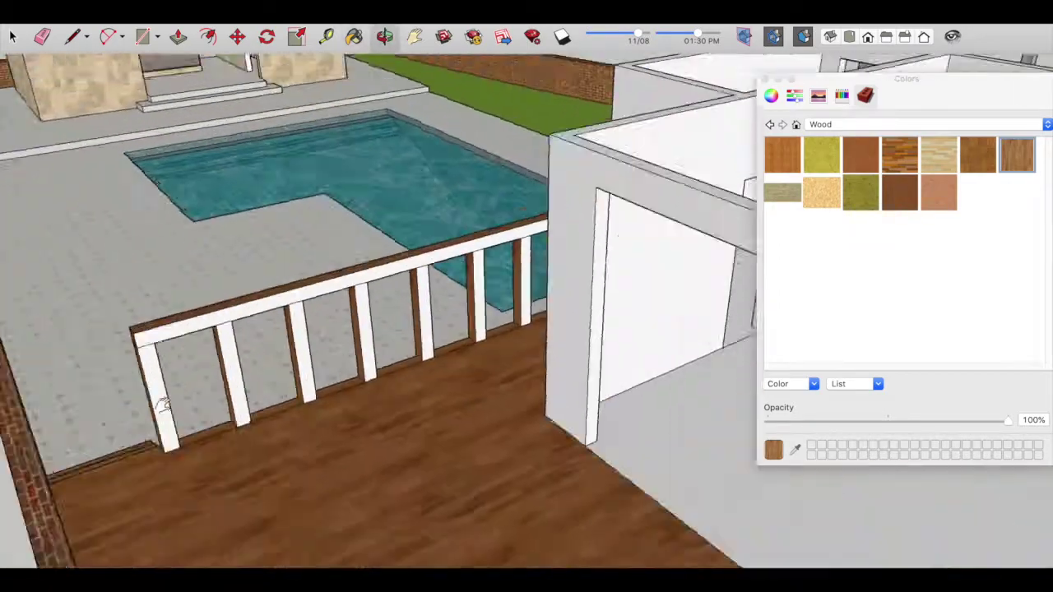
pyautogui.scroll(4, 346, 368)
pyautogui.click(639, 255)
# Step: Paint the remaining white baluster by the stair railing with dark wood
pyautogui.scroll(-2, 638, 255)
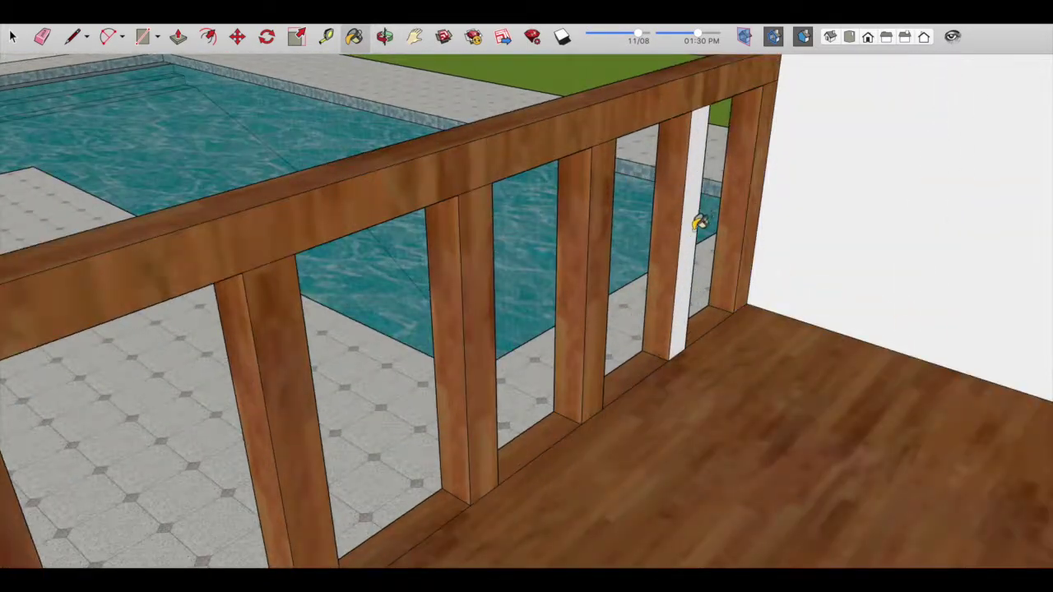
pyautogui.moveTo(699, 219); pyautogui.dragTo(593, 417, button='middle')
pyautogui.scroll(4, 276, 346)
pyautogui.moveTo(276, 346); pyautogui.dragTo(241, 284, button='middle')
pyautogui.click(242, 284)
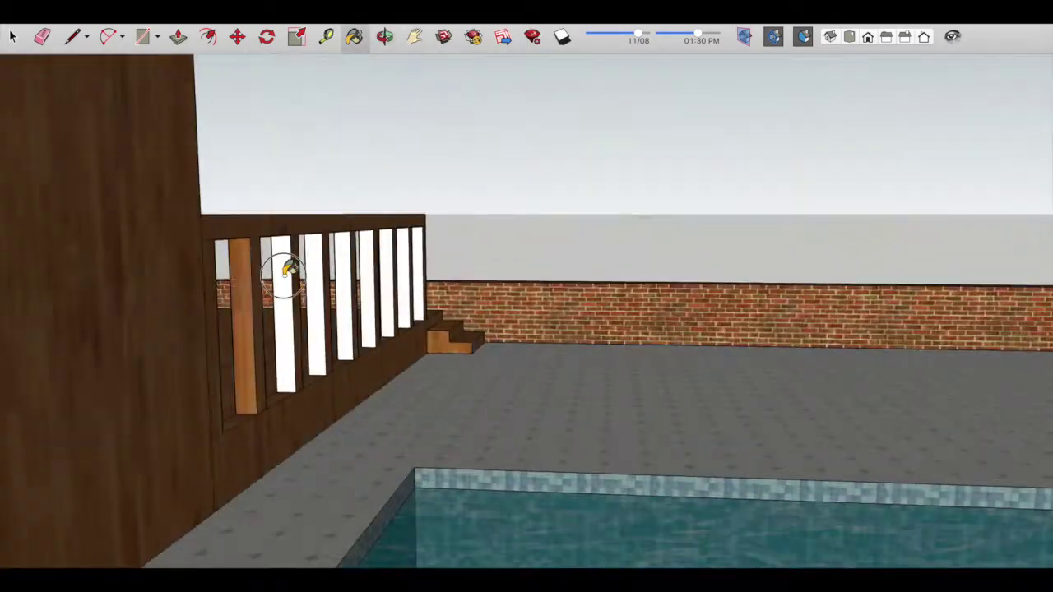
# Step: Pull back to an overview of house and pool, then orbit toward the pergola deck floor
pyautogui.scroll(-5, 423, 376)
pyautogui.moveTo(423, 376)
pyautogui.mouseDown(button='middle')
pyautogui.moveTo(529, 205)
pyautogui.moveTo(554, 384)
pyautogui.moveTo(598, 436)
pyautogui.mouseUp(button='middle')
pyautogui.scroll(5, 599, 436)
pyautogui.moveTo(713, 275)
pyautogui.mouseDown(button='middle')
pyautogui.moveTo(376, 371)
pyautogui.moveTo(576, 369)
pyautogui.mouseUp(button='middle')
pyautogui.scroll(2, 611, 372)
# Step: Paint the pergola floor and railing backing reddish-brown wood, orbiting to check the railing ends
pyautogui.press('b')
pyautogui.click(492, 357)
pyautogui.scroll(1, 520, 420)
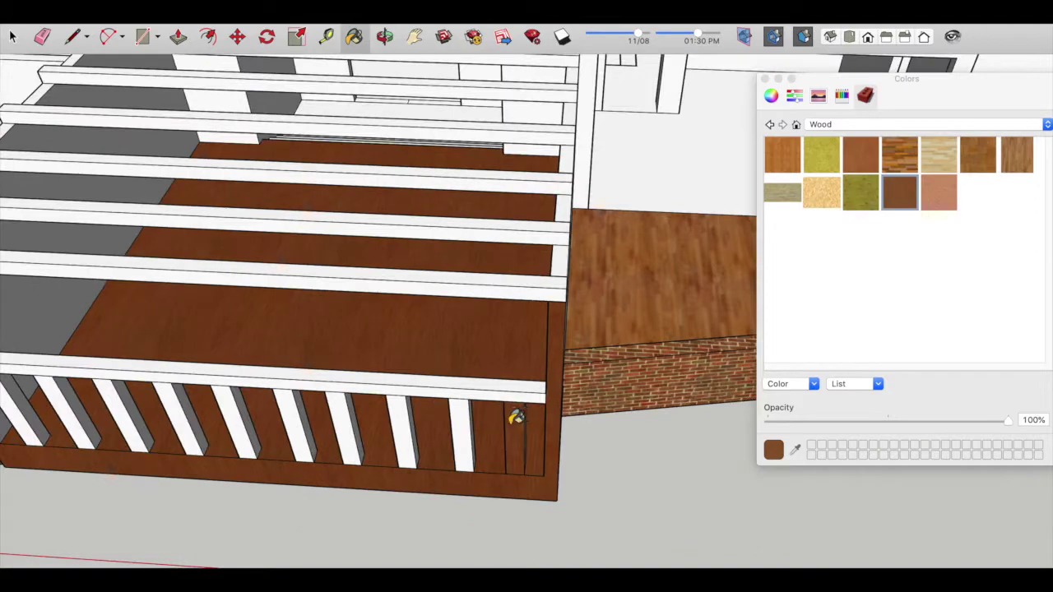
pyautogui.scroll(-3, 462, 425)
pyautogui.moveTo(462, 425); pyautogui.dragTo(600, 412, button='middle')
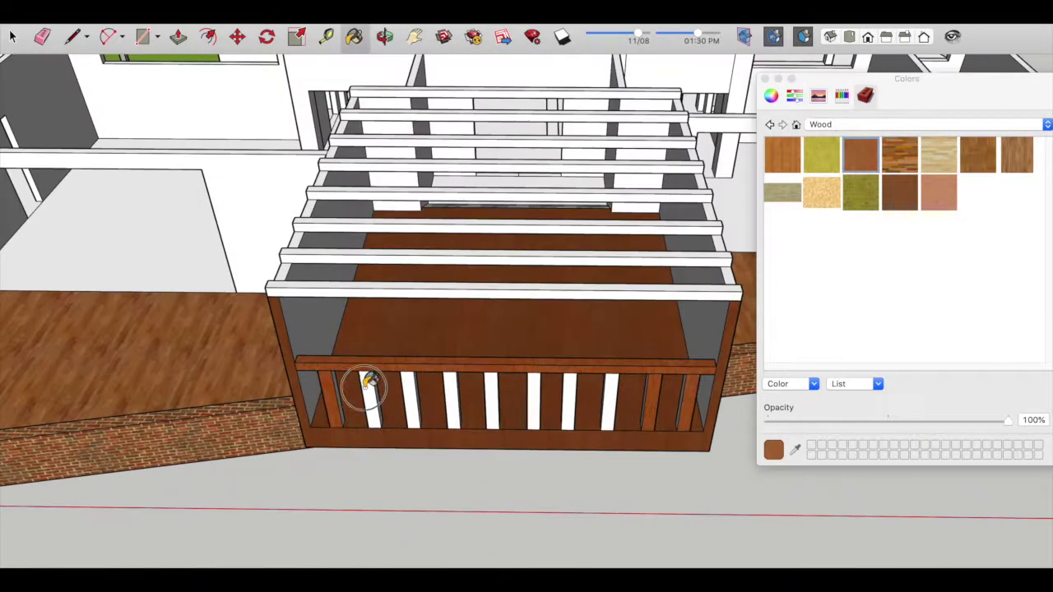
pyautogui.scroll(3, 285, 388)
pyautogui.scroll(-3, 379, 368)
pyautogui.scroll(3, 375, 389)
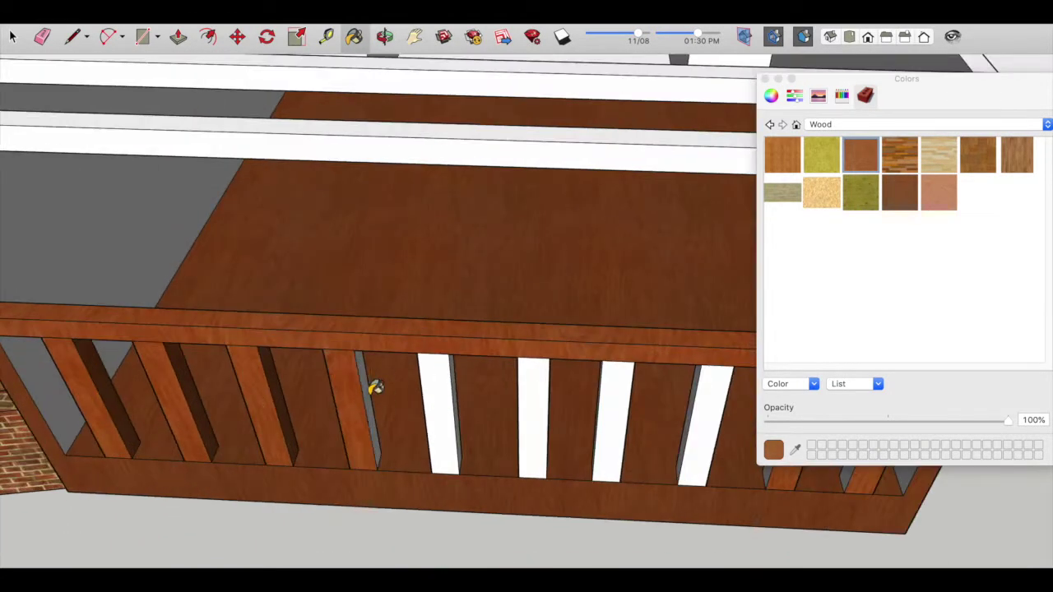
pyautogui.moveTo(535, 375); pyautogui.dragTo(348, 369, button='middle')
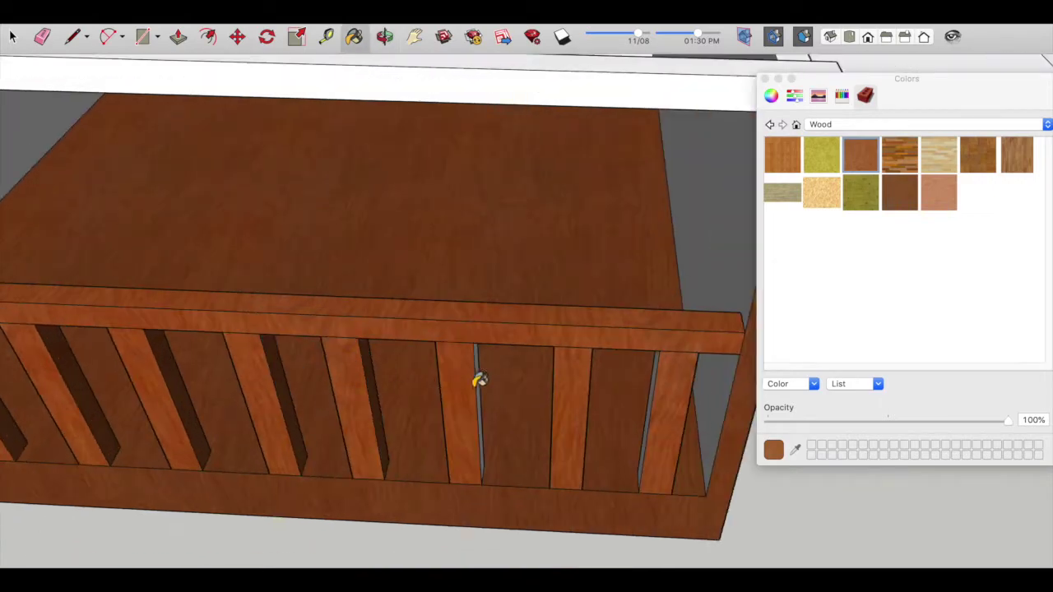
pyautogui.scroll(-3, 660, 377)
pyautogui.moveTo(665, 346)
pyautogui.mouseDown(button='middle')
pyautogui.moveTo(480, 353)
pyautogui.moveTo(475, 323)
pyautogui.mouseUp(button='middle')
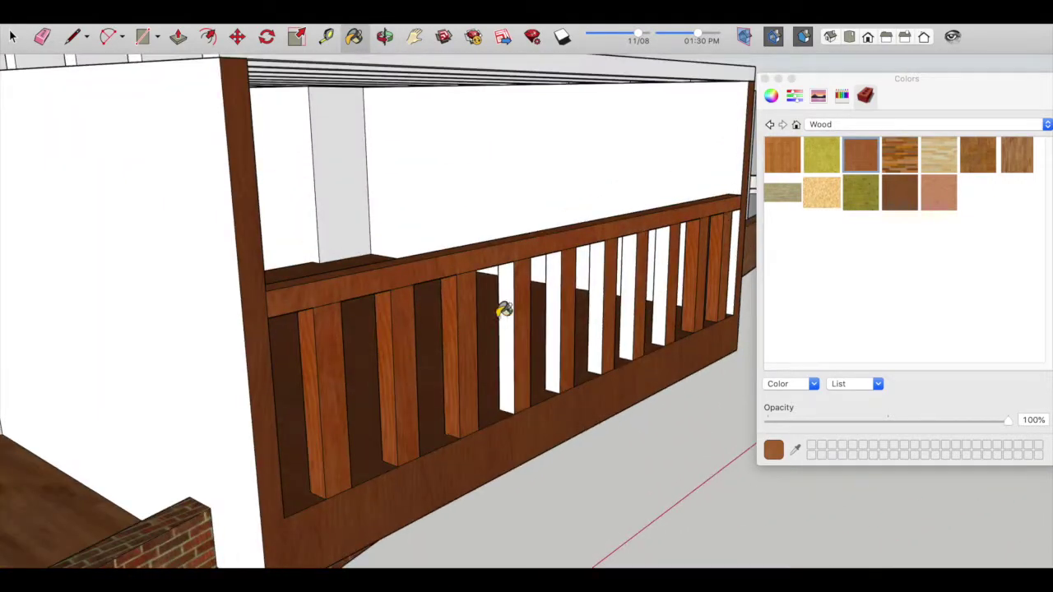
pyautogui.moveTo(667, 248)
pyautogui.mouseDown(button='middle')
pyautogui.moveTo(557, 447)
pyautogui.moveTo(600, 395)
pyautogui.mouseUp(button='middle')
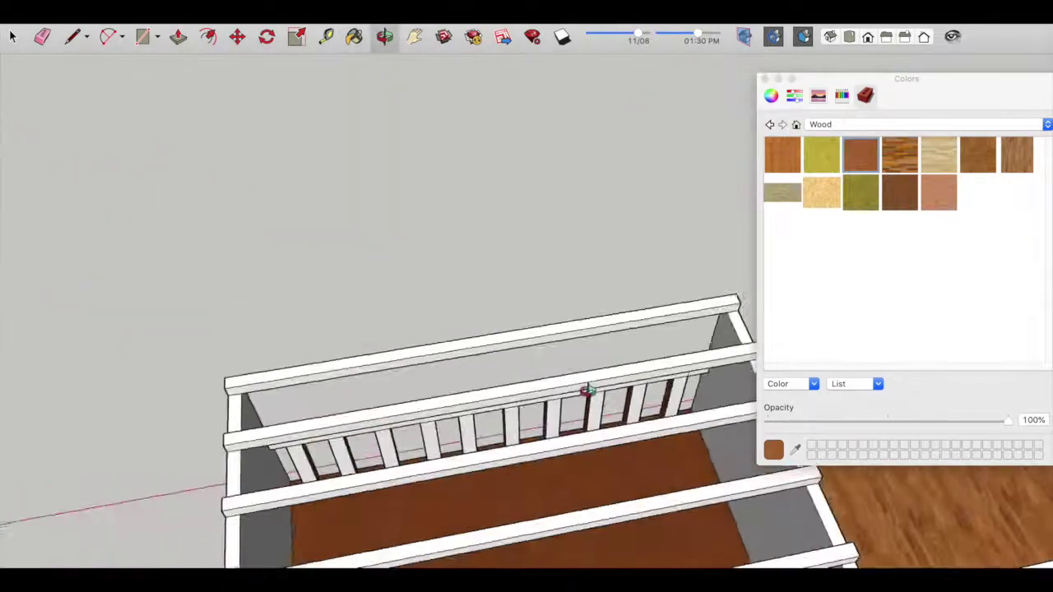
pyautogui.scroll(3, 744, 125)
# Step: Paint the pergola's white inner top rail in the same wood and review it close up
pyautogui.click(765, 79)
pyautogui.scroll(-3, 212, 326)
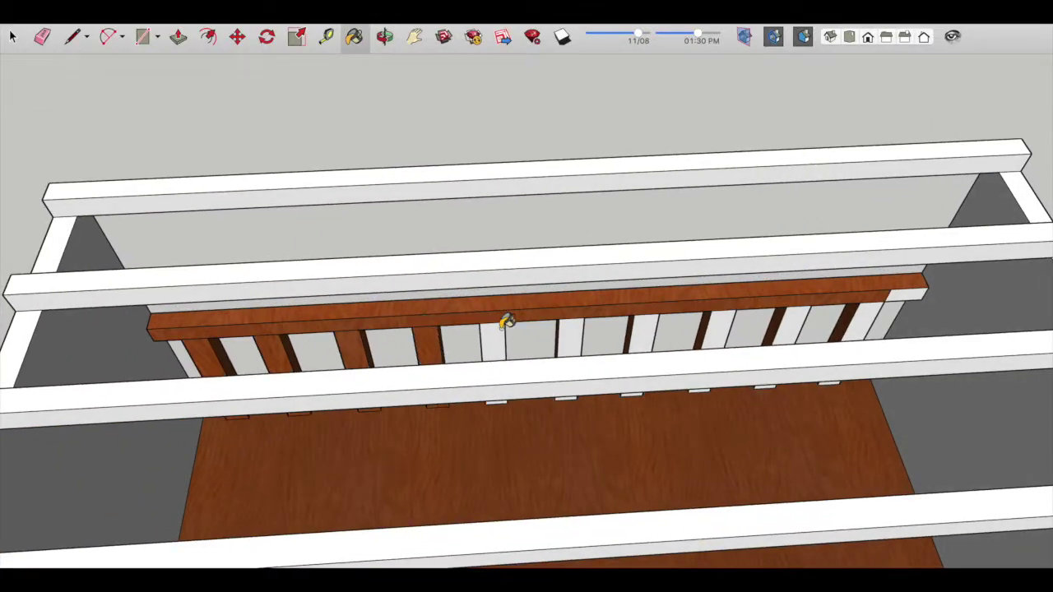
pyautogui.moveTo(835, 310)
pyautogui.mouseDown(button='middle')
pyautogui.moveTo(357, 327)
pyautogui.moveTo(675, 386)
pyautogui.mouseUp(button='middle')
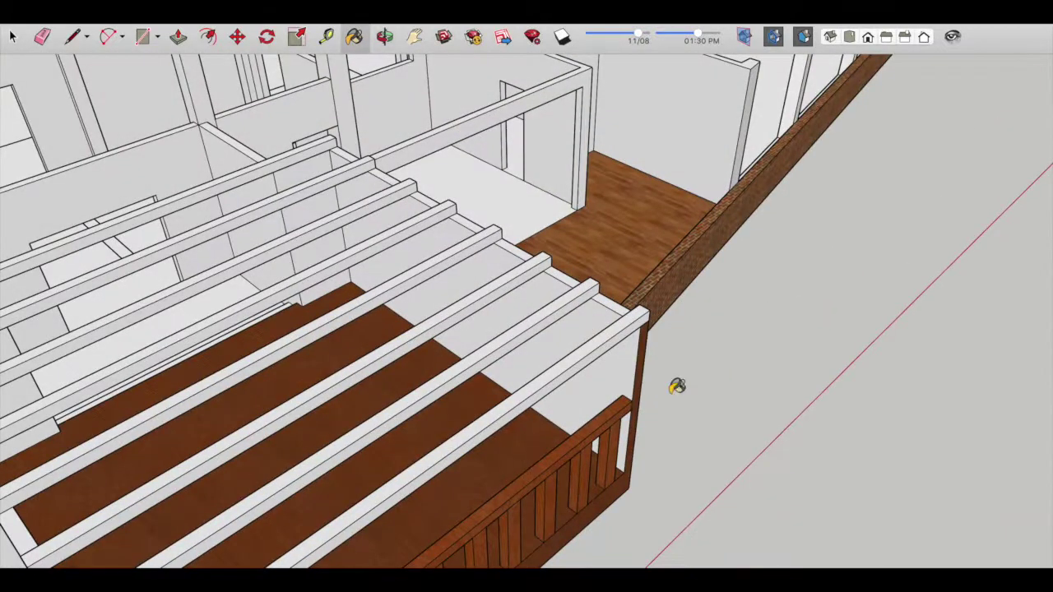
pyautogui.scroll(-3, 470, 470)
pyautogui.scroll(2, 201, 323)
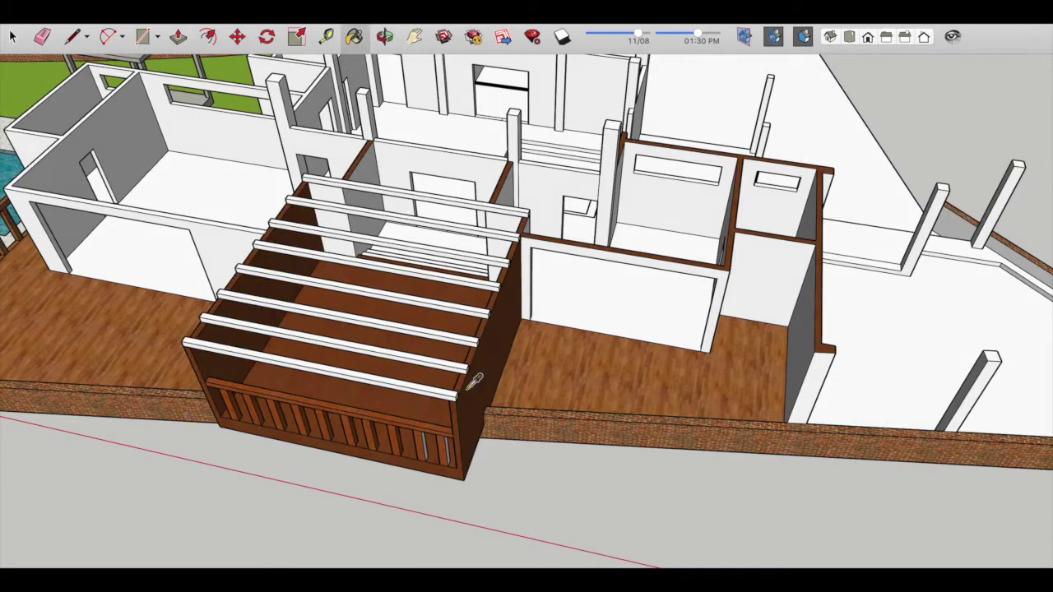
pyautogui.moveTo(491, 372); pyautogui.dragTo(252, 259, button='middle')
pyautogui.press('l')
pyautogui.scroll(3, 500, 400)
pyautogui.moveTo(500, 400)
pyautogui.mouseDown(button='middle')
pyautogui.moveTo(436, 322)
pyautogui.moveTo(460, 320)
pyautogui.mouseUp(button='middle')
pyautogui.scroll(3, 457, 331)
pyautogui.scroll(-3, 462, 338)
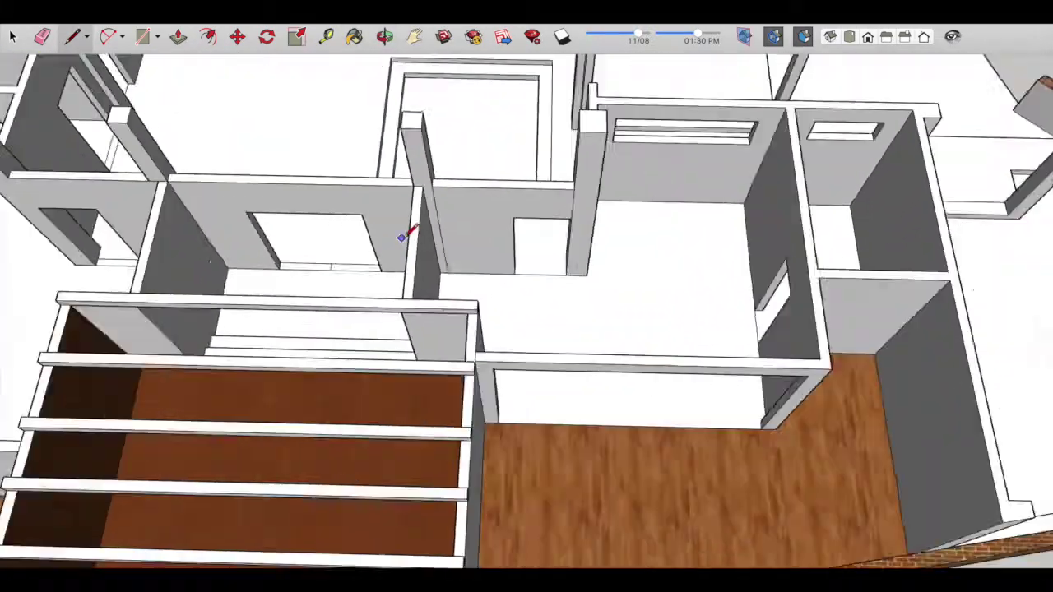
# Step: Return to the Paint Bucket and orbit toward a stair tread and floor opening
pyautogui.press('b')
pyautogui.scroll(-2, 461, 319)
pyautogui.scroll(3, 426, 313)
pyautogui.scroll(-3, 588, 285)
pyautogui.moveTo(588, 285)
pyautogui.mouseDown(button='middle')
pyautogui.moveTo(400, 313)
pyautogui.moveTo(534, 400)
pyautogui.mouseUp(button='middle')
pyautogui.scroll(4, 452, 393)
pyautogui.moveTo(451, 393); pyautogui.dragTo(403, 427, button='middle')
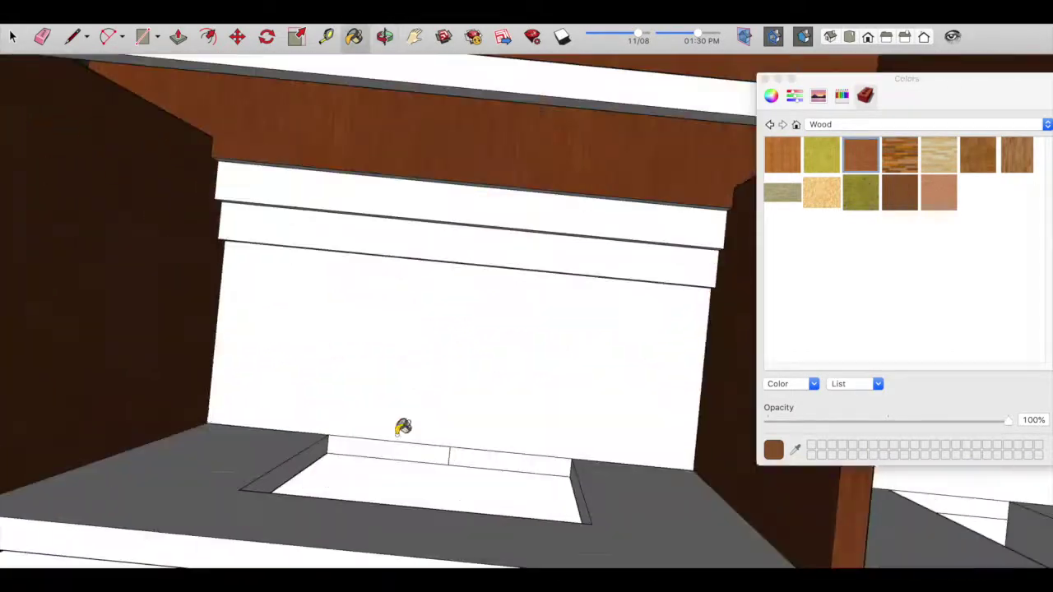
pyautogui.scroll(3, 471, 329)
# Step: Inspect the pergola's wood panels from elevated views and close the materials browser
pyautogui.moveTo(472, 329); pyautogui.dragTo(501, 308, button='middle')
pyautogui.scroll(-5, 493, 136)
pyautogui.moveTo(489, 376)
pyautogui.mouseDown(button='middle')
pyautogui.moveTo(369, 337)
pyautogui.moveTo(492, 313)
pyautogui.mouseUp(button='middle')
pyautogui.scroll(-2, 492, 314)
pyautogui.scroll(3, 492, 313)
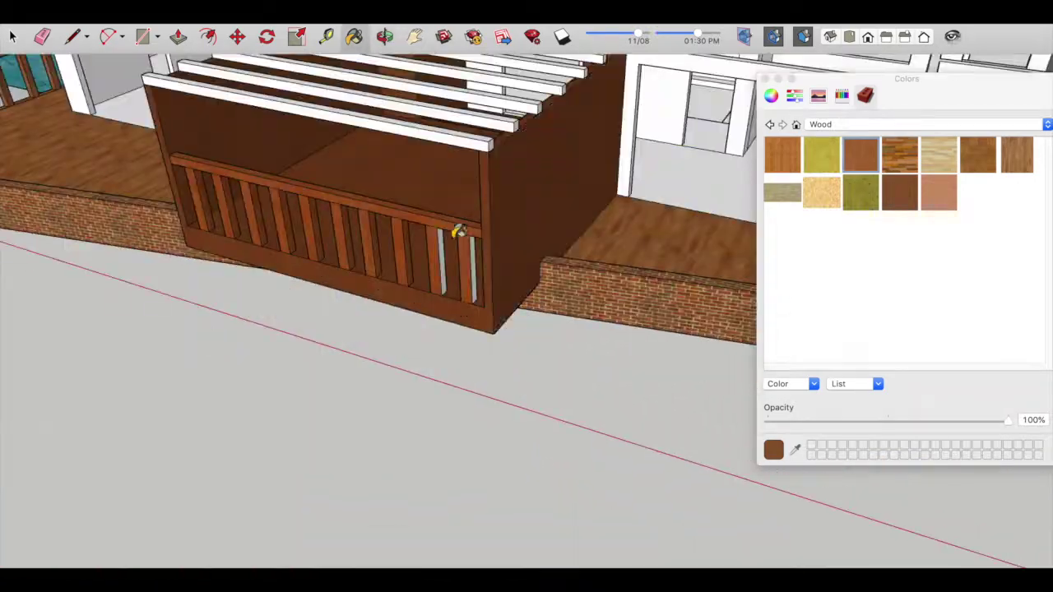
pyautogui.scroll(3, 404, 237)
pyautogui.moveTo(404, 238); pyautogui.dragTo(493, 329, button='middle')
pyautogui.scroll(-5, 444, 272)
pyautogui.click(765, 80)
pyautogui.scroll(-5, 741, 297)
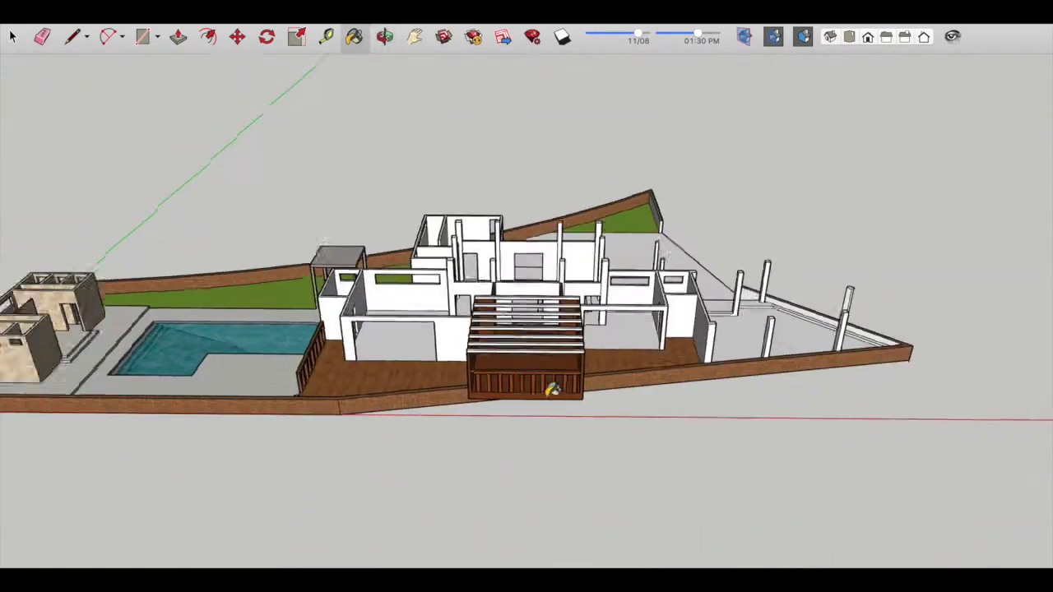
pyautogui.moveTo(740, 296)
pyautogui.mouseDown(button='middle')
pyautogui.moveTo(807, 307)
pyautogui.moveTo(630, 246)
pyautogui.moveTo(658, 236)
pyautogui.moveTo(153, 390)
pyautogui.mouseUp(button='middle')
pyautogui.scroll(3, 537, 377)
pyautogui.scroll(3, 631, 246)
pyautogui.scroll(3, 426, 144)
pyautogui.scroll(-5, 426, 144)
pyautogui.scroll(3, 539, 297)
pyautogui.scroll(-5, 539, 296)
pyautogui.click(354, 36)
pyautogui.click(1048, 124)
pyautogui.click(848, 26)
pyautogui.click(822, 193)
pyautogui.moveTo(618, 226); pyautogui.dragTo(526, 334, button='middle')
pyautogui.moveTo(591, 374)
pyautogui.mouseDown(button='middle')
pyautogui.moveTo(482, 277)
pyautogui.moveTo(616, 275)
pyautogui.moveTo(489, 376)
pyautogui.moveTo(482, 217)
pyautogui.mouseUp(button='middle')
pyautogui.scroll(2, 482, 216)
pyautogui.press('l')
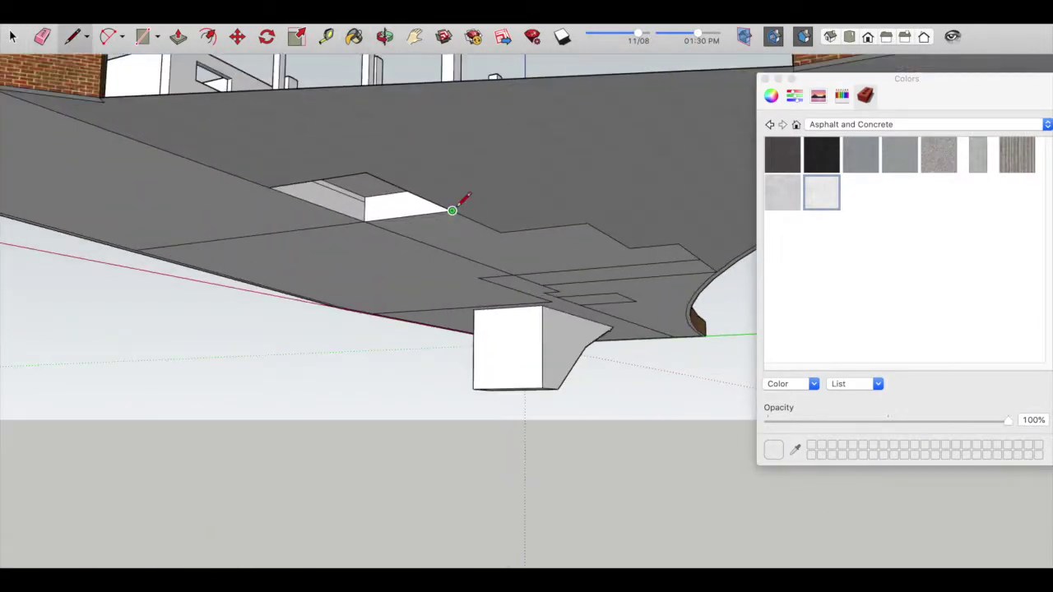
pyautogui.moveTo(427, 195)
pyautogui.mouseDown(button='middle')
pyautogui.moveTo(494, 196)
pyautogui.moveTo(367, 140)
pyautogui.mouseUp(button='middle')
pyautogui.moveTo(596, 276)
pyautogui.mouseDown(button='middle')
pyautogui.moveTo(520, 327)
pyautogui.moveTo(450, 270)
pyautogui.moveTo(463, 414)
pyautogui.mouseUp(button='middle')
pyautogui.moveTo(445, 328)
pyautogui.mouseDown(button='middle')
pyautogui.moveTo(348, 287)
pyautogui.moveTo(650, 235)
pyautogui.mouseUp(button='middle')
pyautogui.scroll(5, 601, 134)
pyautogui.scroll(-3, 609, 119)
pyautogui.moveTo(592, 200)
pyautogui.mouseDown(button='middle')
pyautogui.moveTo(494, 364)
pyautogui.moveTo(296, 318)
pyautogui.moveTo(630, 365)
pyautogui.moveTo(409, 318)
pyautogui.mouseUp(button='middle')
pyautogui.scroll(5, 442, 249)
pyautogui.scroll(-5, 327, 341)
pyautogui.moveTo(327, 342)
pyautogui.mouseDown(button='middle')
pyautogui.moveTo(494, 286)
pyautogui.moveTo(543, 211)
pyautogui.moveTo(517, 477)
pyautogui.moveTo(267, 341)
pyautogui.moveTo(535, 306)
pyautogui.moveTo(552, 325)
pyautogui.moveTo(320, 264)
pyautogui.mouseUp(button='middle')
pyautogui.scroll(5, 320, 264)
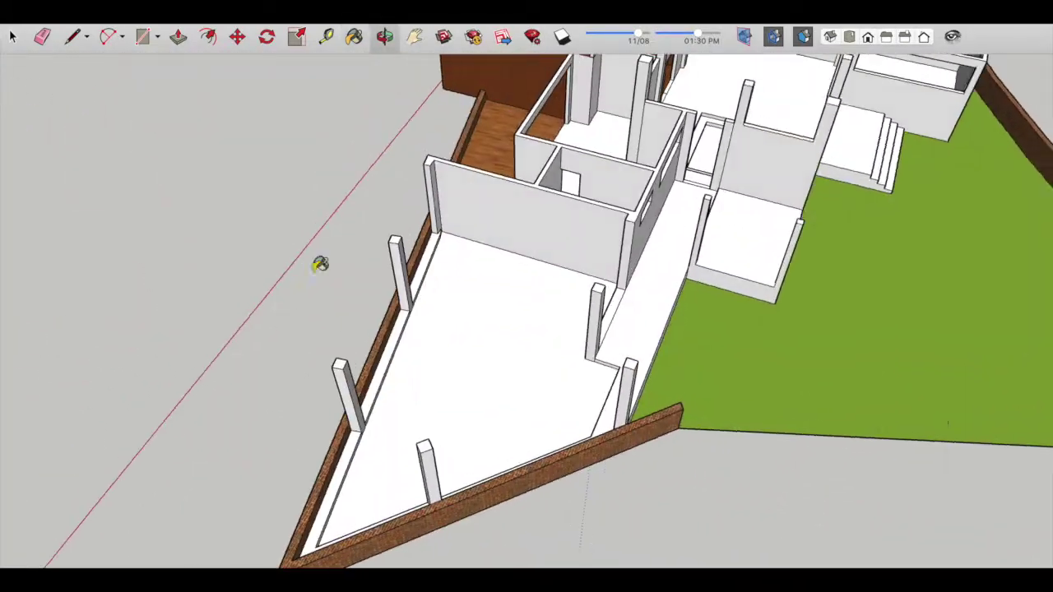
pyautogui.press('b')
pyautogui.click(596, 237)
pyautogui.scroll(1, 669, 305)
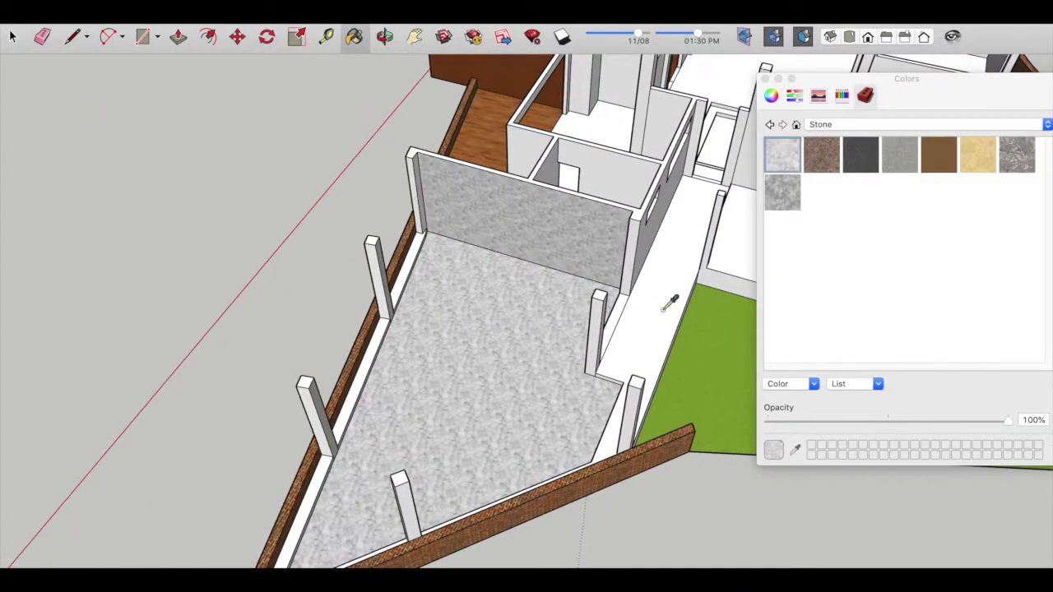
pyautogui.scroll(-5, 572, 221)
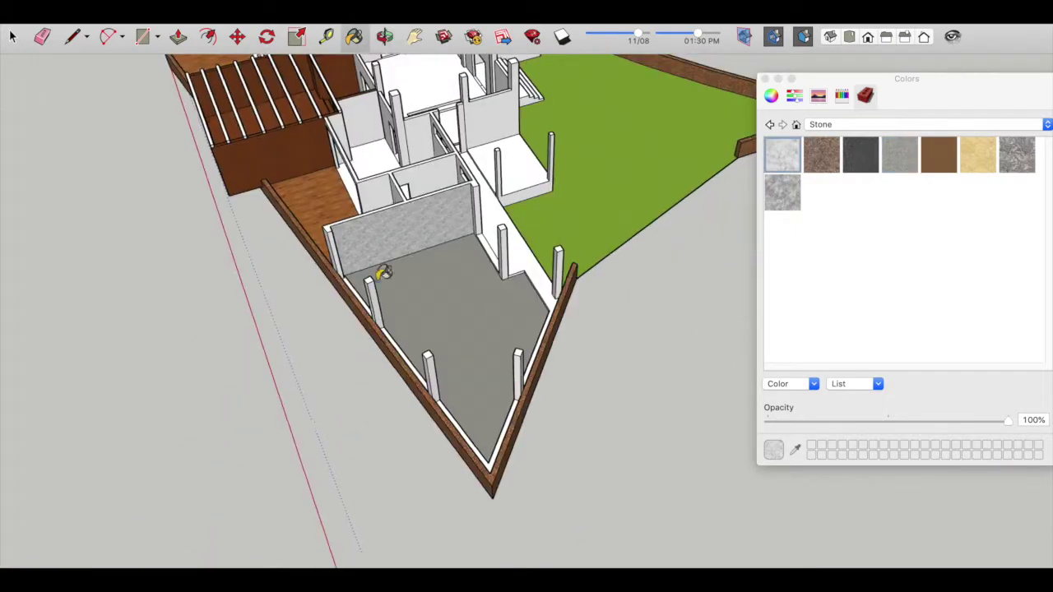
pyautogui.scroll(5, 479, 338)
pyautogui.moveTo(658, 421)
pyautogui.mouseDown(button='middle')
pyautogui.moveTo(659, 301)
pyautogui.moveTo(658, 371)
pyautogui.moveTo(668, 346)
pyautogui.mouseUp(button='middle')
pyautogui.scroll(3, 642, 304)
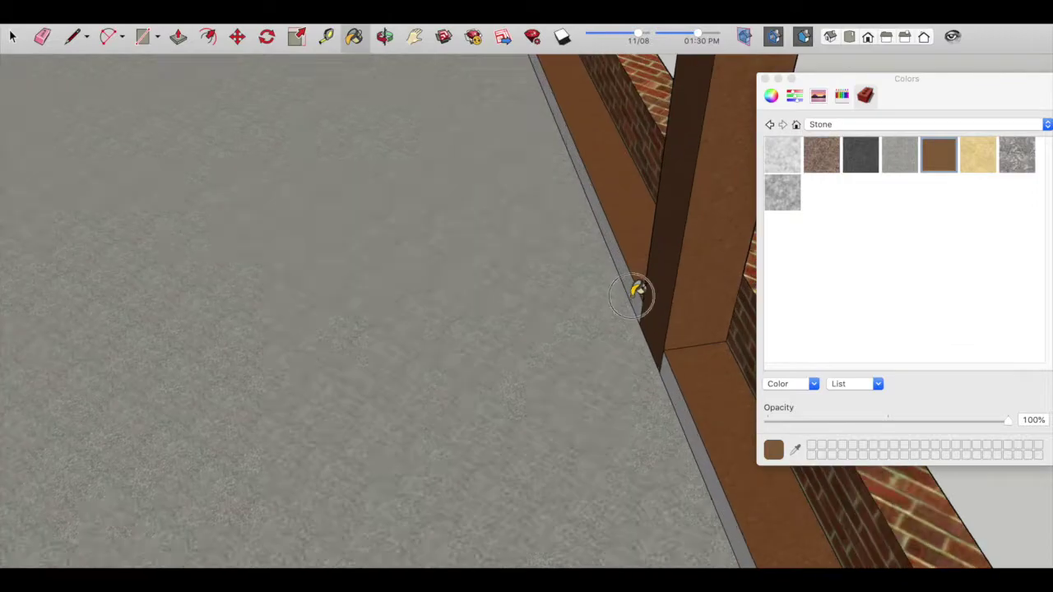
pyautogui.scroll(-6, 672, 371)
pyautogui.moveTo(430, 428)
pyautogui.keyDown('shift'); pyautogui.mouseDown(button='middle')
pyautogui.moveTo(611, 412)
pyautogui.moveTo(336, 311)
pyautogui.mouseUp(button='middle'); pyautogui.keyUp('shift')
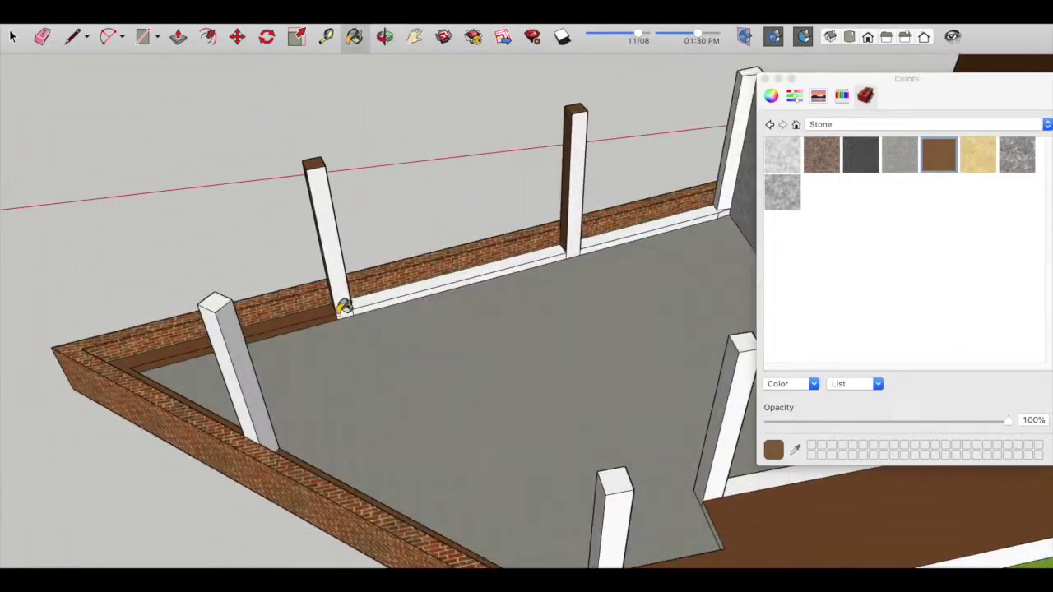
pyautogui.moveTo(636, 230)
pyautogui.mouseDown(button='middle')
pyautogui.moveTo(742, 193)
pyautogui.moveTo(606, 341)
pyautogui.mouseUp(button='middle')
pyautogui.scroll(-3, 725, 202)
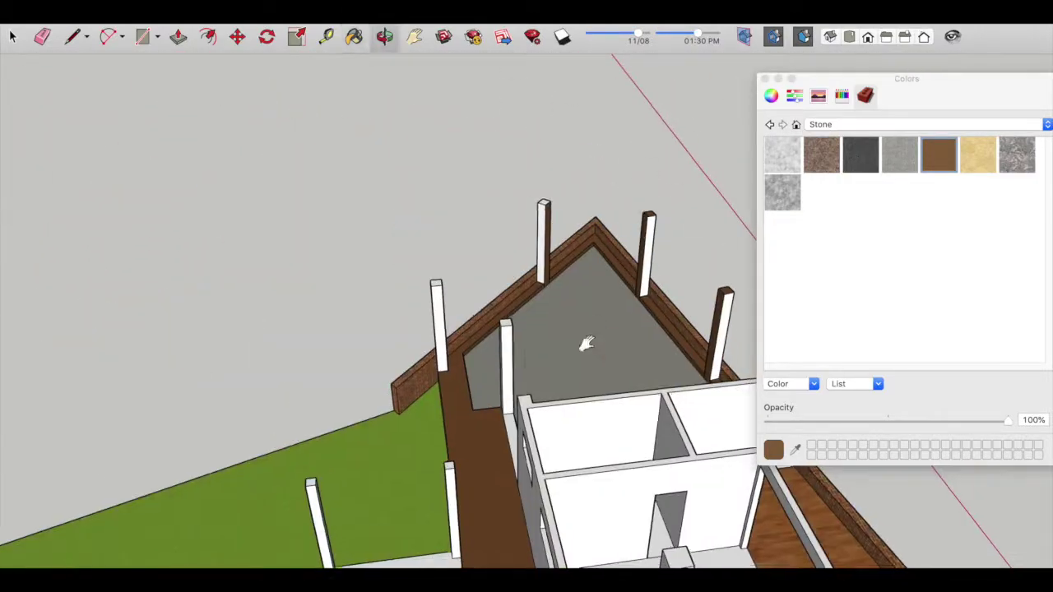
pyautogui.scroll(3, 570, 226)
pyautogui.scroll(2, 454, 153)
pyautogui.moveTo(454, 153); pyautogui.dragTo(524, 401, button='middle')
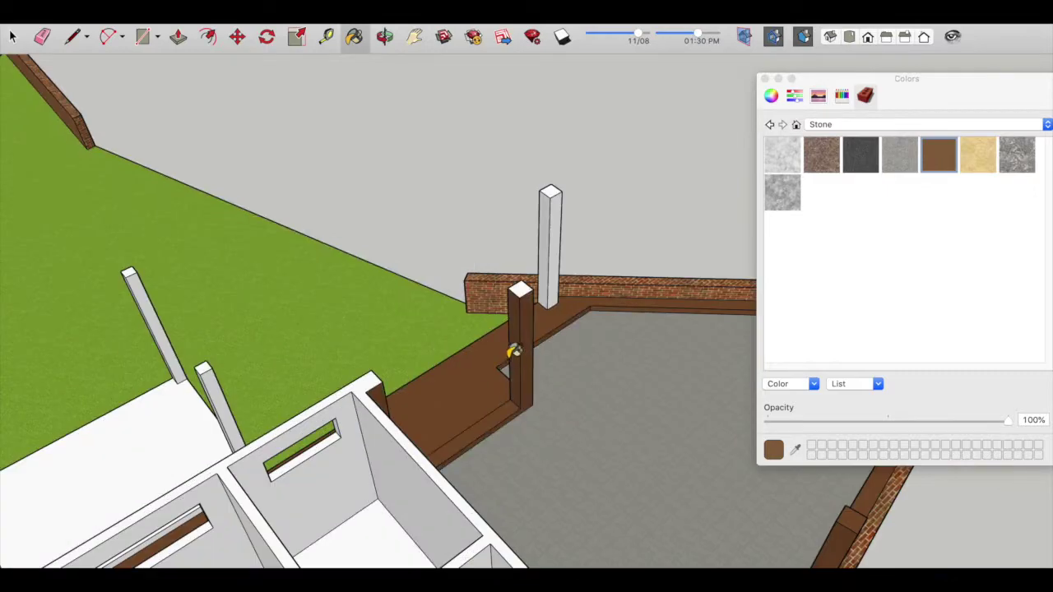
pyautogui.scroll(-5, 558, 186)
pyautogui.moveTo(558, 186)
pyautogui.mouseDown(button='middle')
pyautogui.moveTo(387, 352)
pyautogui.moveTo(489, 392)
pyautogui.mouseUp(button='middle')
pyautogui.scroll(5, 442, 385)
pyautogui.scroll(-5, 535, 346)
pyautogui.scroll(5, 668, 353)
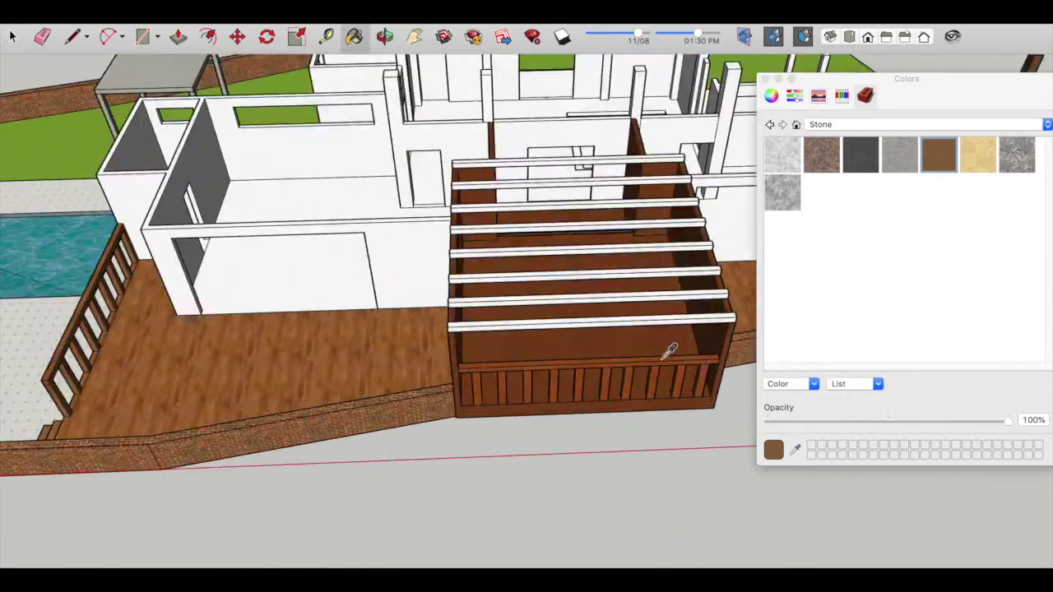
# Step: Orbit to a new angle on the pergola beams with the Paint Bucket ready
pyautogui.scroll(3, 669, 352)
pyautogui.moveTo(668, 352); pyautogui.dragTo(561, 315, button='middle')
pyautogui.press('space')
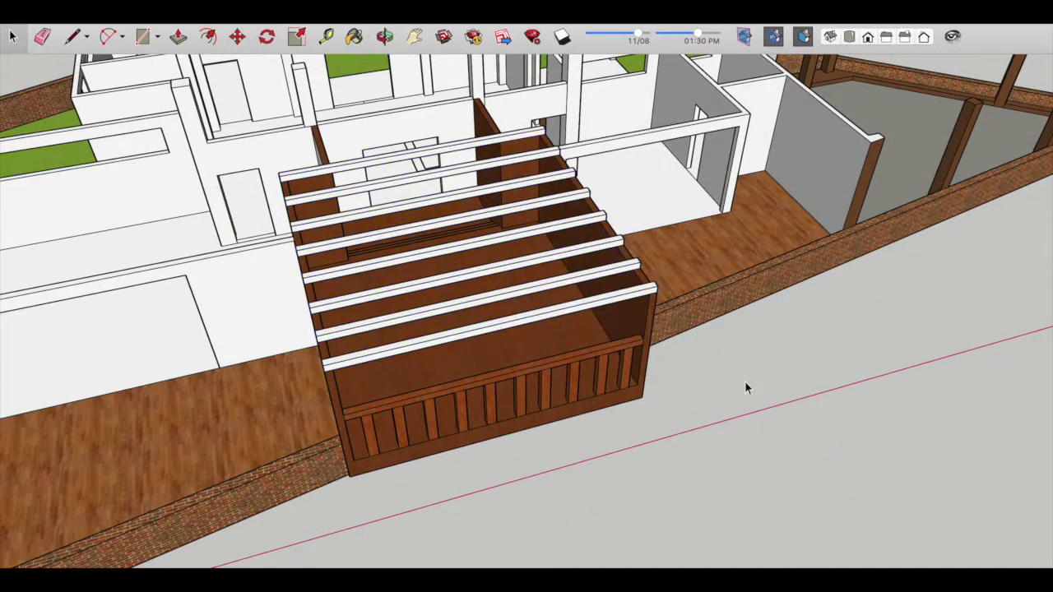
pyautogui.press('b')
pyautogui.scroll(3, 611, 298)
pyautogui.scroll(2, 574, 238)
pyautogui.scroll(3, 547, 169)
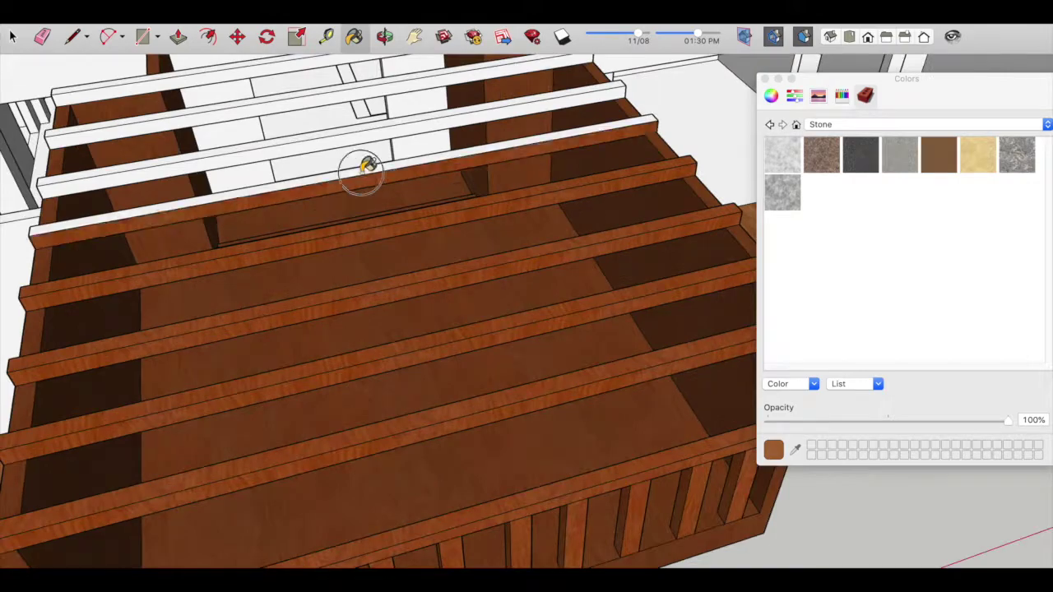
pyautogui.scroll(3, 555, 243)
pyautogui.scroll(-10, 470, 102)
pyautogui.scroll(4, 427, 397)
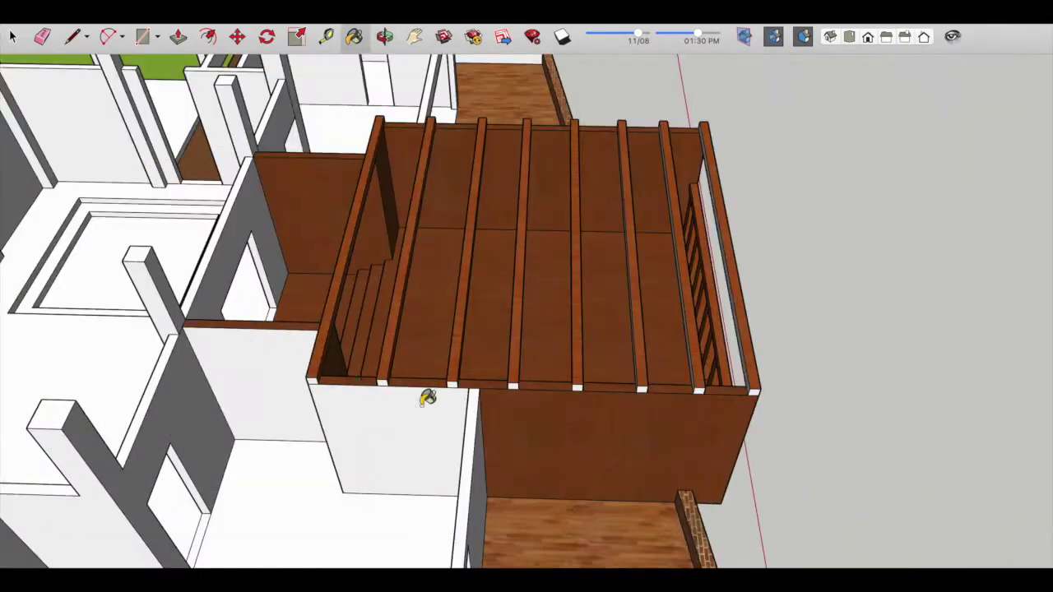
pyautogui.scroll(-4, 353, 299)
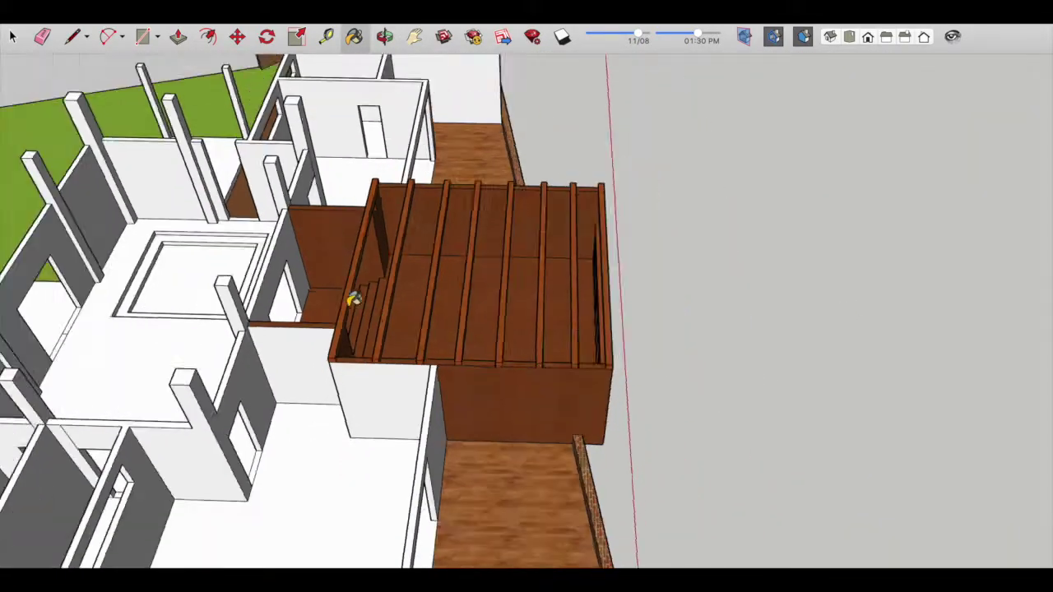
# Step: Orbit around the beams to a front view and open the material collections dropdown
pyautogui.moveTo(353, 299); pyautogui.dragTo(301, 211, button='middle')
pyautogui.scroll(3, 310, 177)
pyautogui.scroll(3, 384, 187)
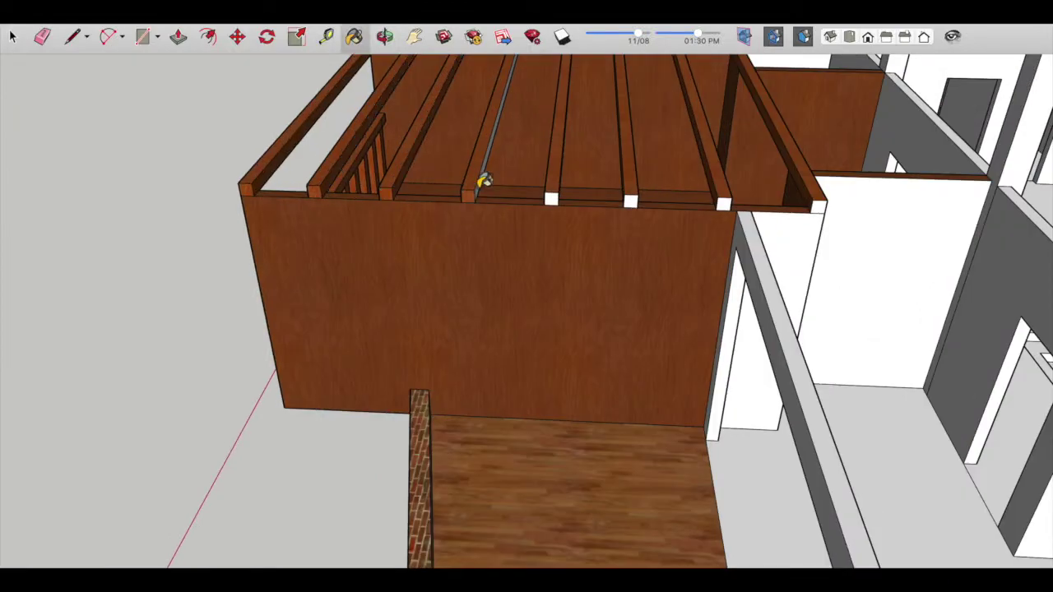
pyautogui.scroll(-4, 485, 181)
pyautogui.moveTo(486, 181); pyautogui.dragTo(340, 233, button='middle')
pyautogui.scroll(4, 340, 233)
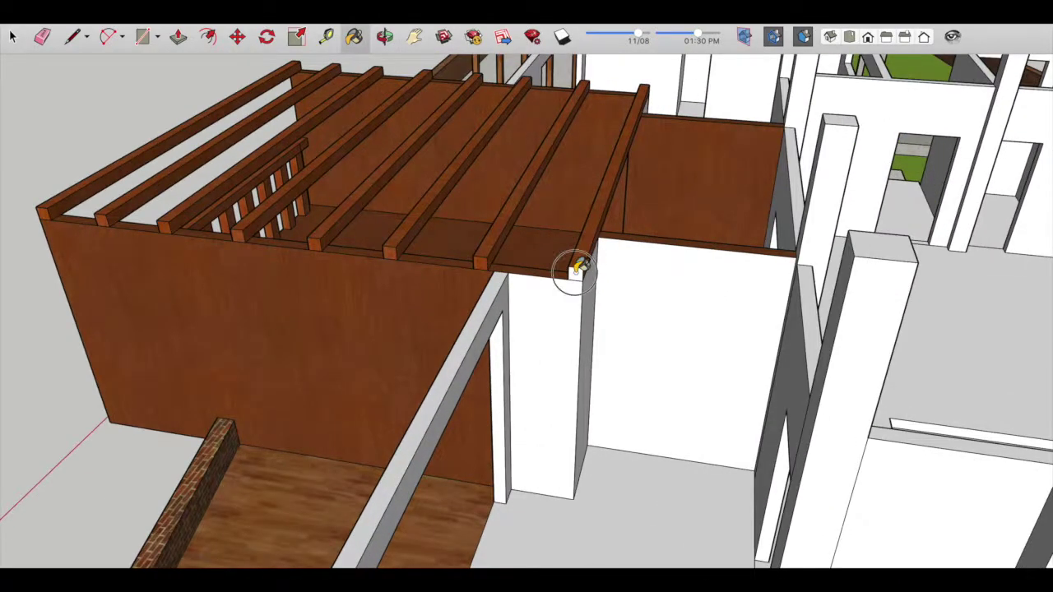
pyautogui.scroll(-4, 581, 265)
pyautogui.moveTo(581, 265); pyautogui.dragTo(524, 353, button='middle')
pyautogui.scroll(3, 525, 353)
pyautogui.press('b')
pyautogui.click(889, 124)
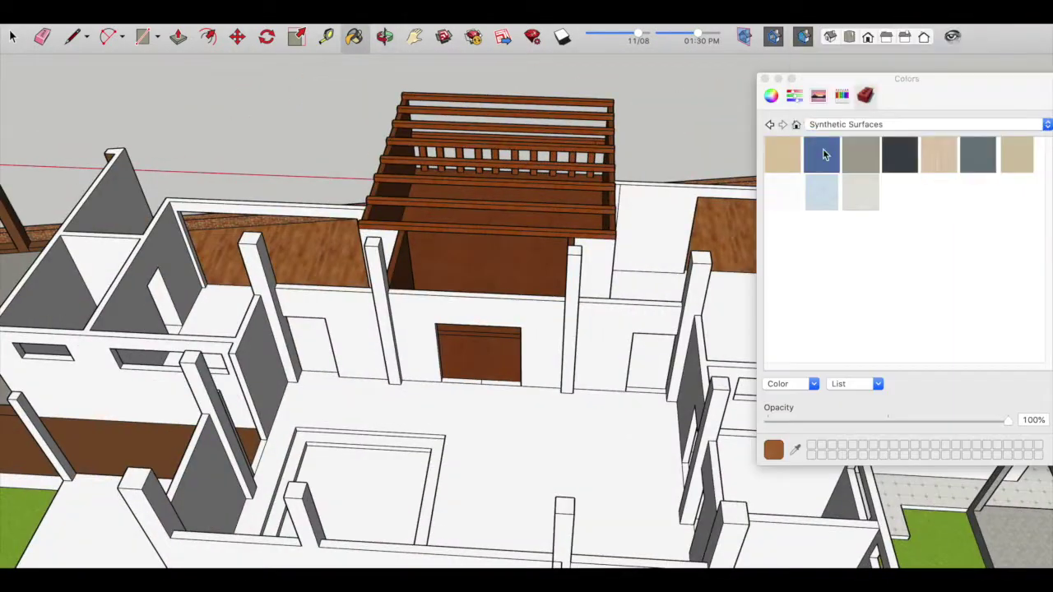
# Step: Pick a beige Synthetic Surfaces material and paint the first room wall
pyautogui.click(613, 339)
pyautogui.scroll(-3, 613, 339)
pyautogui.moveTo(559, 376)
pyautogui.mouseDown(button='middle')
pyautogui.moveTo(513, 275)
pyautogui.moveTo(434, 454)
pyautogui.mouseUp(button='middle')
pyautogui.click(512, 275)
pyautogui.press('e')
pyautogui.scroll(5, 429, 189)
pyautogui.scroll(2, 335, 257)
pyautogui.press('l')
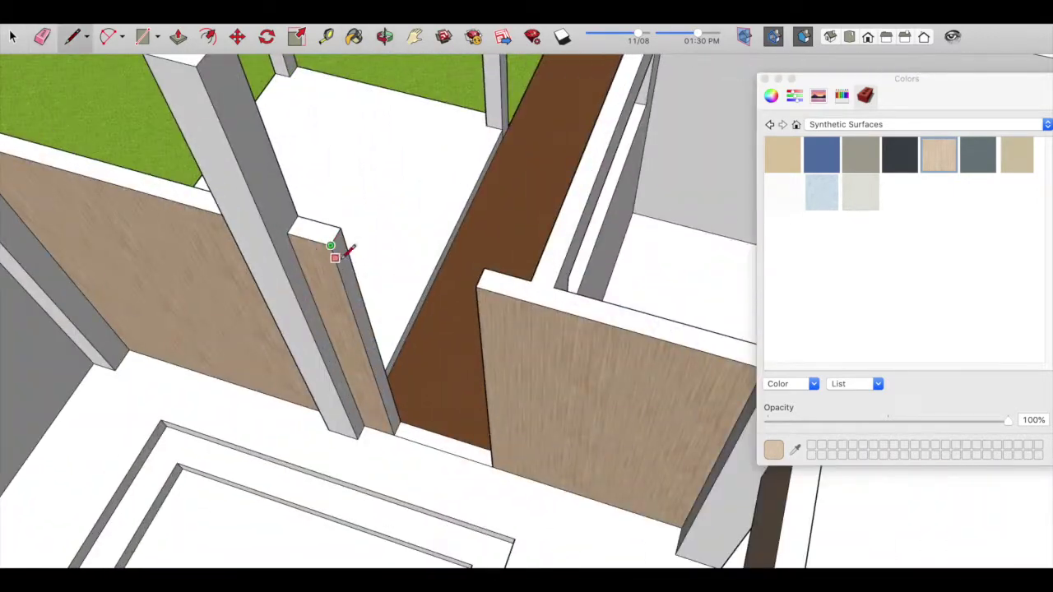
pyautogui.scroll(-3, 481, 300)
pyautogui.moveTo(477, 318)
pyautogui.mouseDown(button='middle')
pyautogui.moveTo(406, 365)
pyautogui.moveTo(411, 263)
pyautogui.moveTo(346, 322)
pyautogui.mouseUp(button='middle')
pyautogui.press('b')
# Step: Paint the white column between the pool-side rooms tan and check the result
pyautogui.scroll(-3, 346, 322)
pyautogui.scroll(2, 470, 330)
pyautogui.moveTo(470, 329); pyautogui.dragTo(442, 274, button='middle')
pyautogui.scroll(3, 442, 275)
pyautogui.scroll(1, 491, 222)
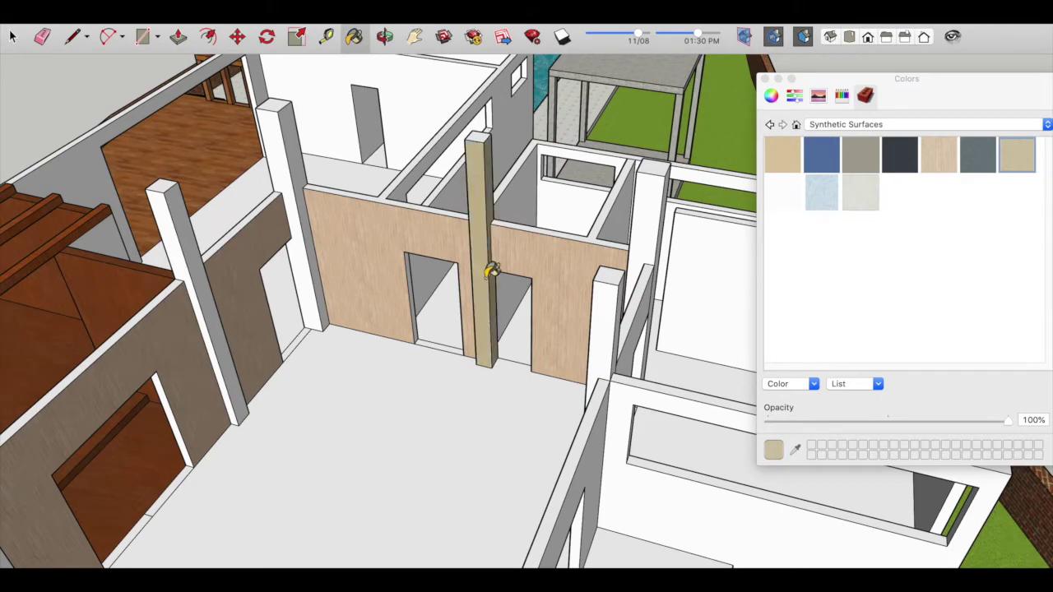
pyautogui.click(784, 161)
pyautogui.scroll(2, 365, 228)
pyautogui.click(365, 228)
pyautogui.moveTo(365, 228)
pyautogui.mouseDown(button='middle')
pyautogui.moveTo(381, 249)
pyautogui.moveTo(322, 236)
pyautogui.moveTo(434, 222)
pyautogui.moveTo(344, 156)
pyautogui.mouseUp(button='middle')
pyautogui.scroll(-3, 434, 222)
pyautogui.scroll(2, 344, 156)
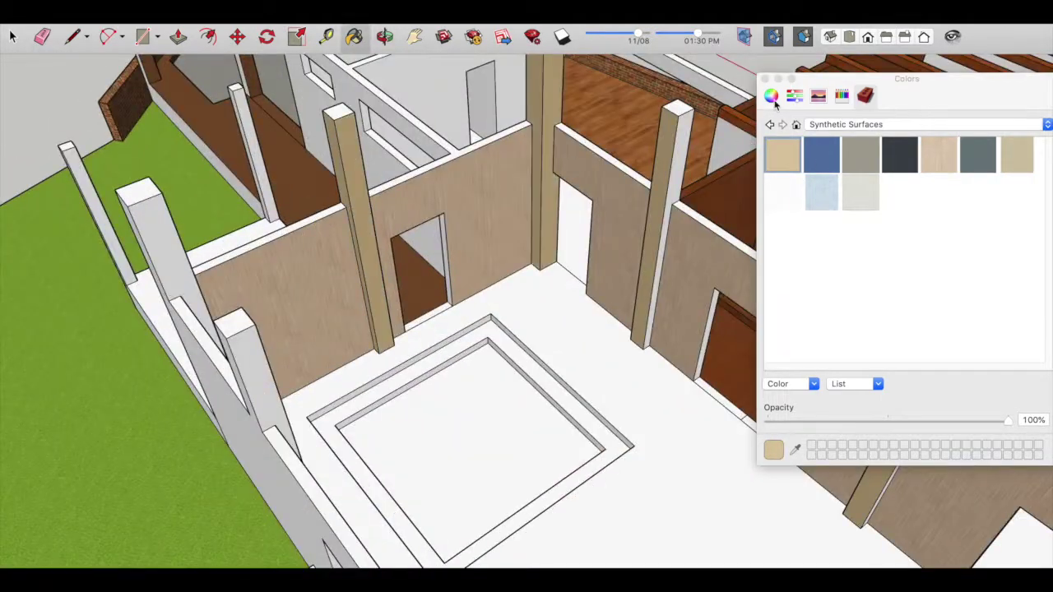
pyautogui.scroll(-3, 576, 230)
# Step: Orbit past the lawn and pool sides toward the interior rooms and stairs
pyautogui.moveTo(576, 231); pyautogui.dragTo(527, 263, button='middle')
pyautogui.scroll(3, 521, 259)
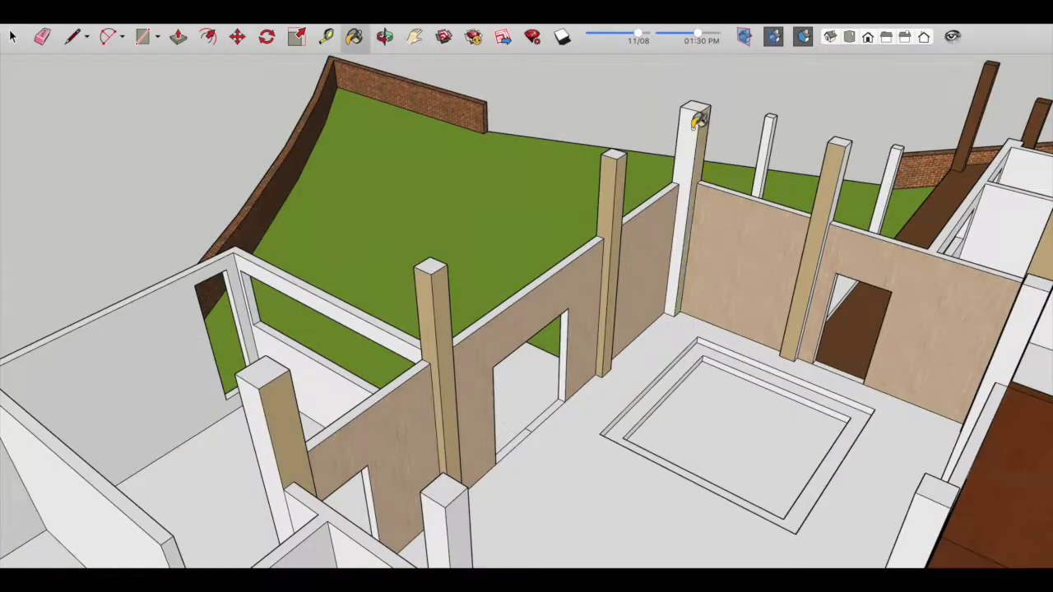
pyautogui.scroll(-3, 706, 126)
pyautogui.moveTo(706, 126)
pyautogui.mouseDown(button='middle')
pyautogui.moveTo(492, 294)
pyautogui.moveTo(650, 218)
pyautogui.mouseUp(button='middle')
pyautogui.scroll(3, 491, 293)
pyautogui.scroll(-3, 491, 294)
pyautogui.scroll(3, 650, 218)
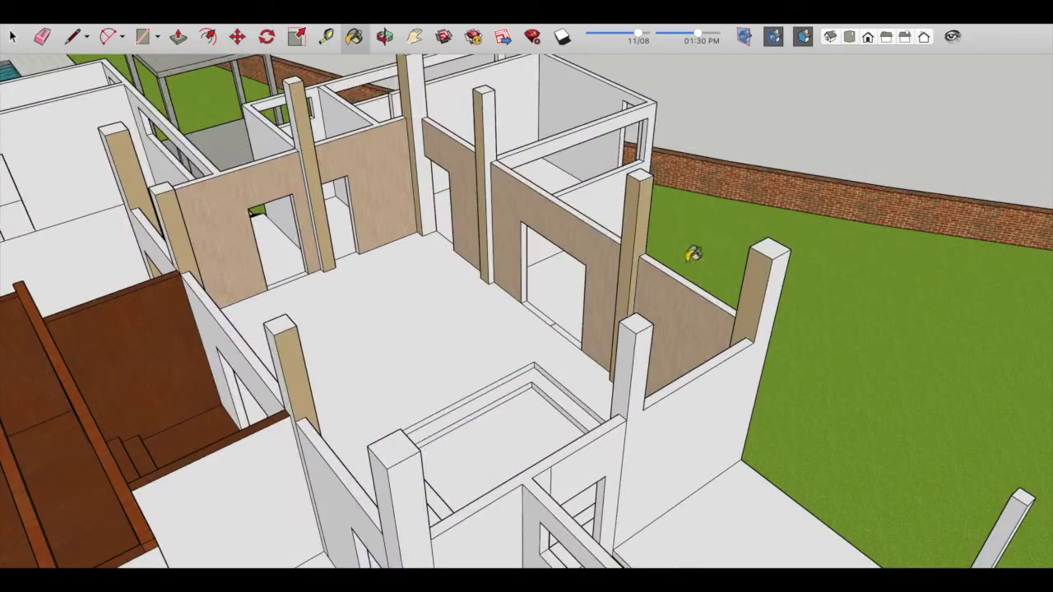
pyautogui.scroll(-3, 300, 112)
pyautogui.moveTo(300, 111)
pyautogui.mouseDown(button='middle')
pyautogui.moveTo(366, 237)
pyautogui.moveTo(613, 332)
pyautogui.mouseUp(button='middle')
pyautogui.scroll(3, 366, 237)
pyautogui.scroll(-3, 366, 237)
pyautogui.scroll(3, 613, 331)
# Step: Orbit around the stairs side of the house and back to the interior walls
pyautogui.press('p')
pyautogui.scroll(-3, 627, 324)
pyautogui.moveTo(499, 365); pyautogui.dragTo(736, 353, button='middle')
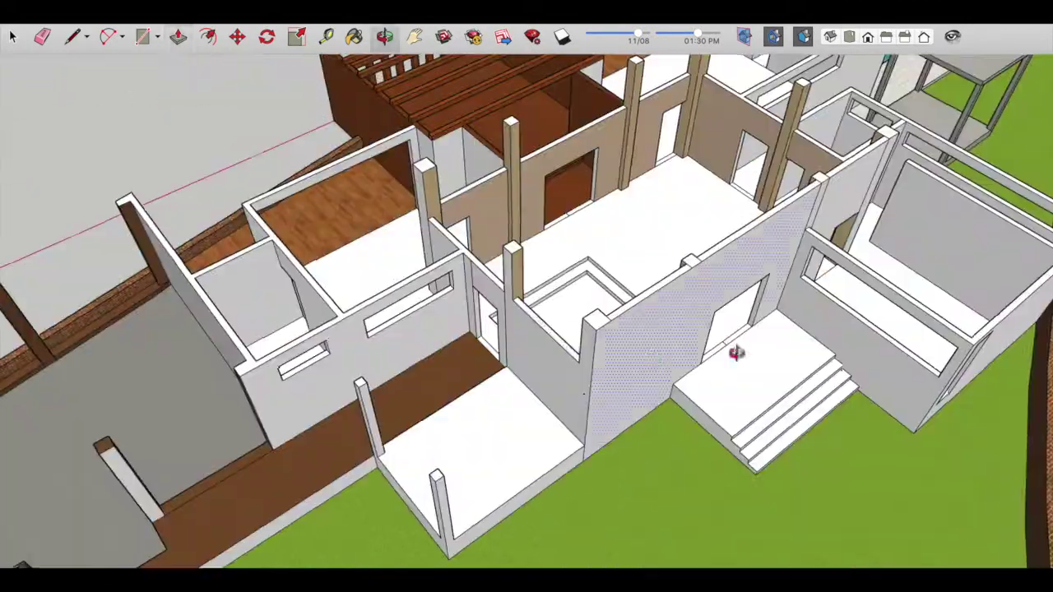
pyautogui.scroll(-3, 559, 349)
pyautogui.moveTo(560, 349)
pyautogui.mouseDown(button='middle')
pyautogui.moveTo(616, 384)
pyautogui.moveTo(564, 334)
pyautogui.moveTo(457, 342)
pyautogui.mouseUp(button='middle')
pyautogui.scroll(3, 512, 340)
pyautogui.press('l')
pyautogui.scroll(-3, 471, 354)
pyautogui.scroll(3, 461, 346)
pyautogui.scroll(-3, 314, 303)
# Step: Orbit out to survey the interior walls and the whole site from above
pyautogui.moveTo(314, 303)
pyautogui.mouseDown(button='middle')
pyautogui.moveTo(398, 269)
pyautogui.moveTo(427, 333)
pyautogui.mouseUp(button='middle')
pyautogui.scroll(3, 428, 333)
pyautogui.scroll(2, 428, 332)
pyautogui.press('l')
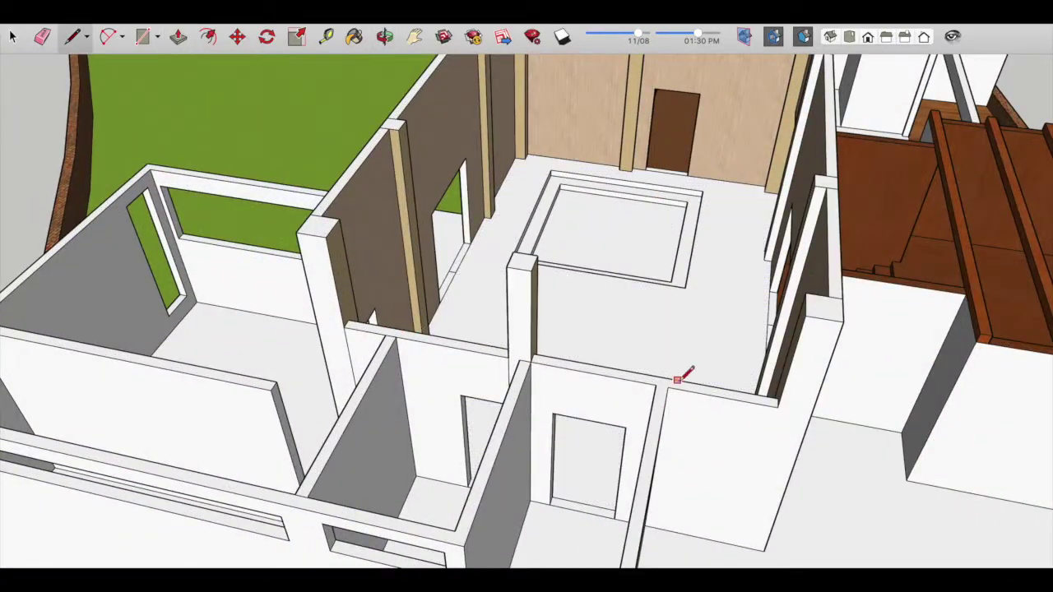
pyautogui.scroll(-3, 480, 364)
pyautogui.moveTo(512, 278)
pyautogui.mouseDown(button='middle')
pyautogui.moveTo(584, 305)
pyautogui.moveTo(680, 282)
pyautogui.moveTo(231, 476)
pyautogui.moveTo(852, 284)
pyautogui.mouseUp(button='middle')
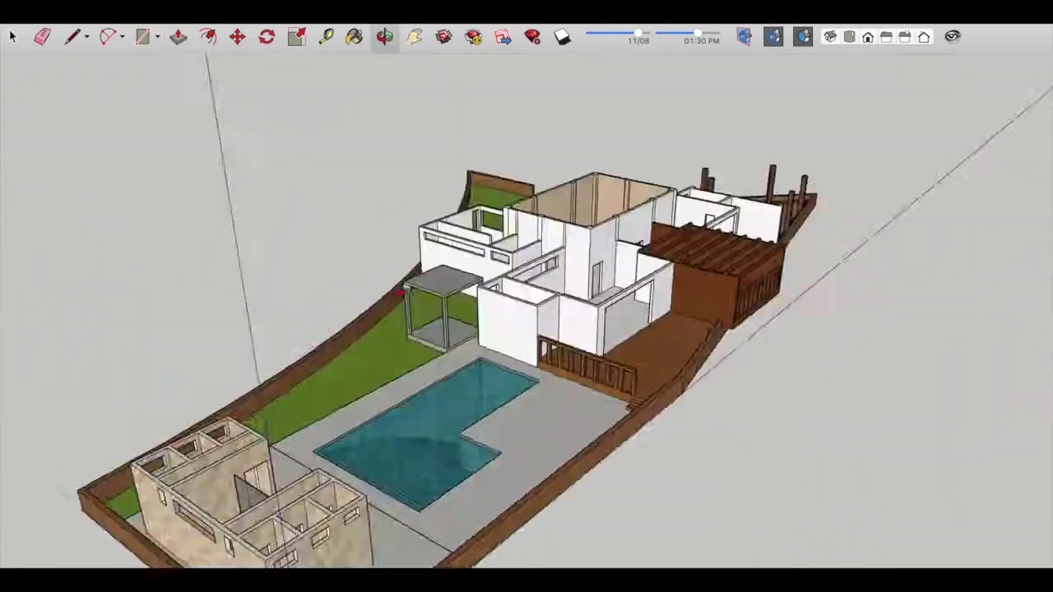
pyautogui.moveTo(402, 292)
pyautogui.mouseDown(button='middle')
pyautogui.moveTo(470, 165)
pyautogui.moveTo(447, 329)
pyautogui.moveTo(576, 325)
pyautogui.moveTo(625, 230)
pyautogui.moveTo(630, 242)
pyautogui.moveTo(450, 207)
pyautogui.moveTo(291, 294)
pyautogui.moveTo(305, 313)
pyautogui.moveTo(705, 308)
pyautogui.moveTo(625, 272)
pyautogui.mouseUp(button='middle')
pyautogui.scroll(5, 630, 216)
# Step: Pick the tan material and paint the wall beside the door tan
pyautogui.press('b')
pyautogui.click(1017, 155)
pyautogui.scroll(2, 487, 337)
pyautogui.click(487, 338)
# Step: View the pergola and pool from a low angle, then select the first beige material instead of light grey
pyautogui.scroll(-5, 636, 357)
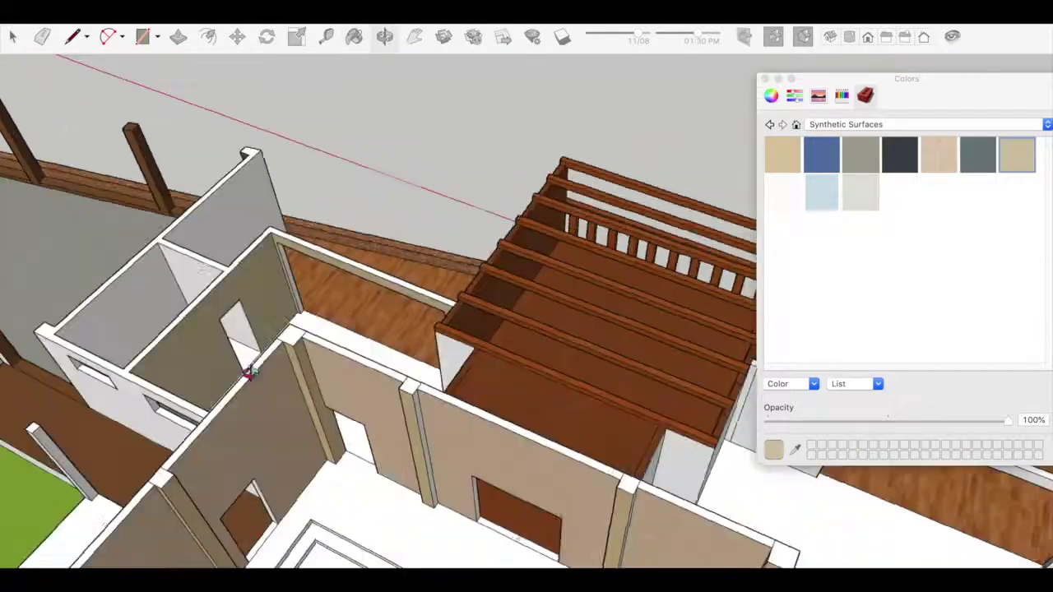
pyautogui.moveTo(249, 372); pyautogui.dragTo(357, 540, button='middle')
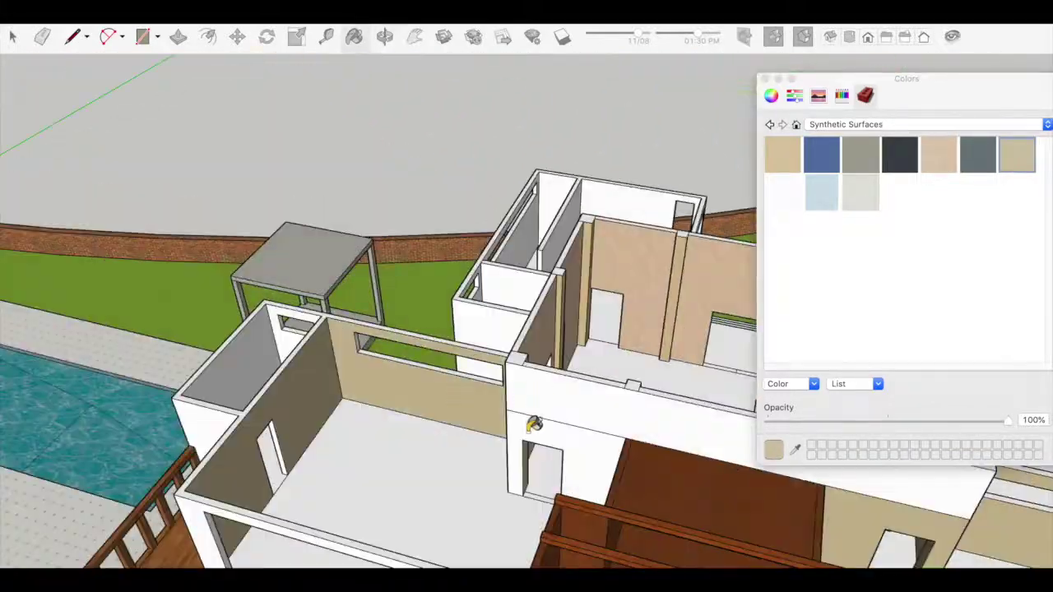
pyautogui.moveTo(534, 423); pyautogui.dragTo(500, 448, button='middle')
pyautogui.scroll(5, 398, 313)
pyautogui.moveTo(600, 329); pyautogui.dragTo(524, 421, button='middle')
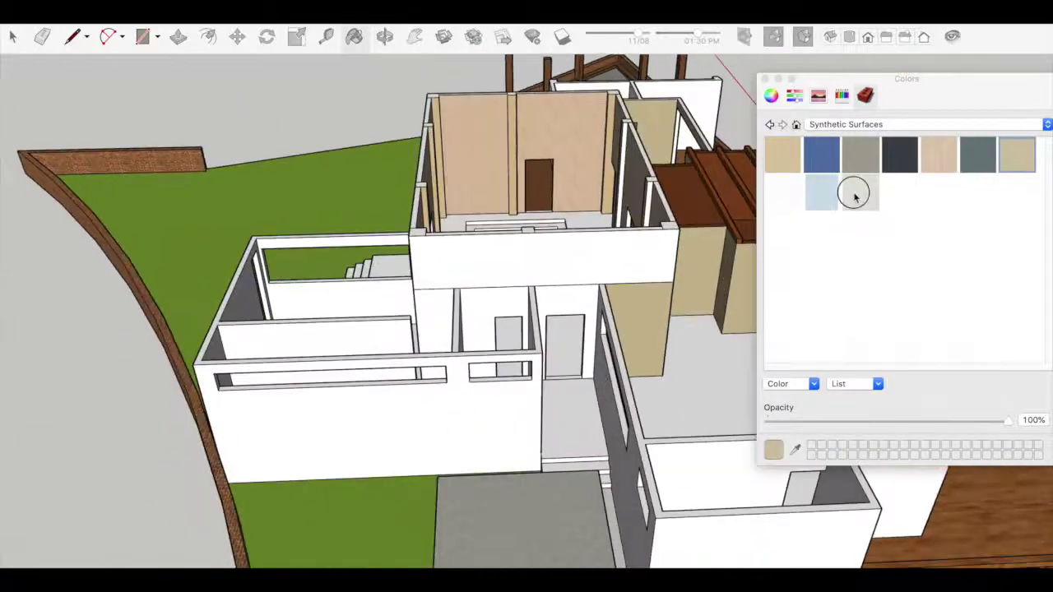
pyautogui.click(856, 195)
pyautogui.scroll(4, 597, 327)
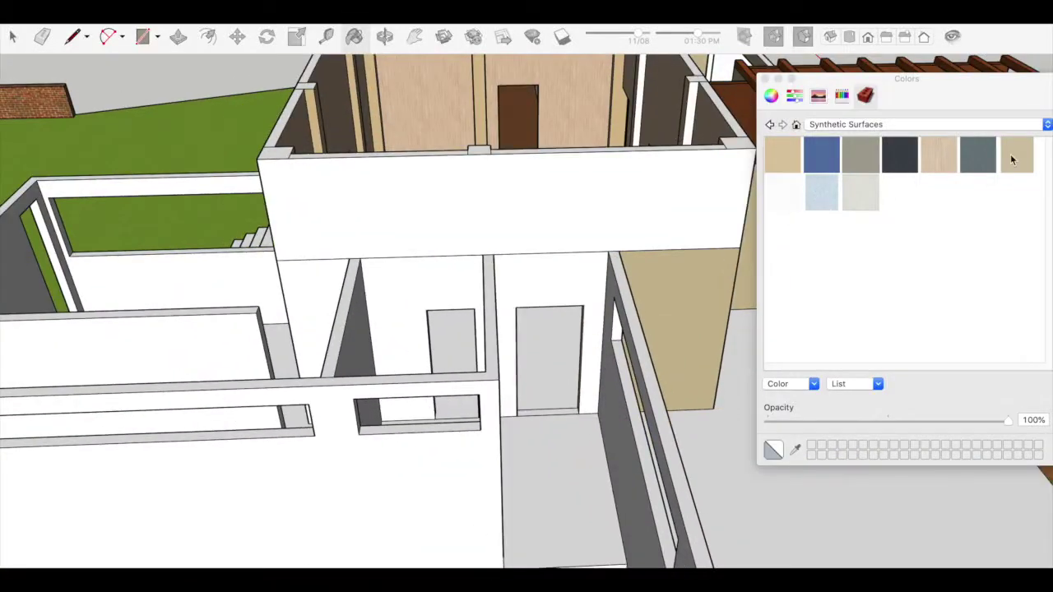
pyautogui.click(781, 155)
pyautogui.scroll(-5, 526, 329)
# Step: Orbit around the house exterior to check the walls
pyautogui.moveTo(560, 346); pyautogui.dragTo(518, 355, button='middle')
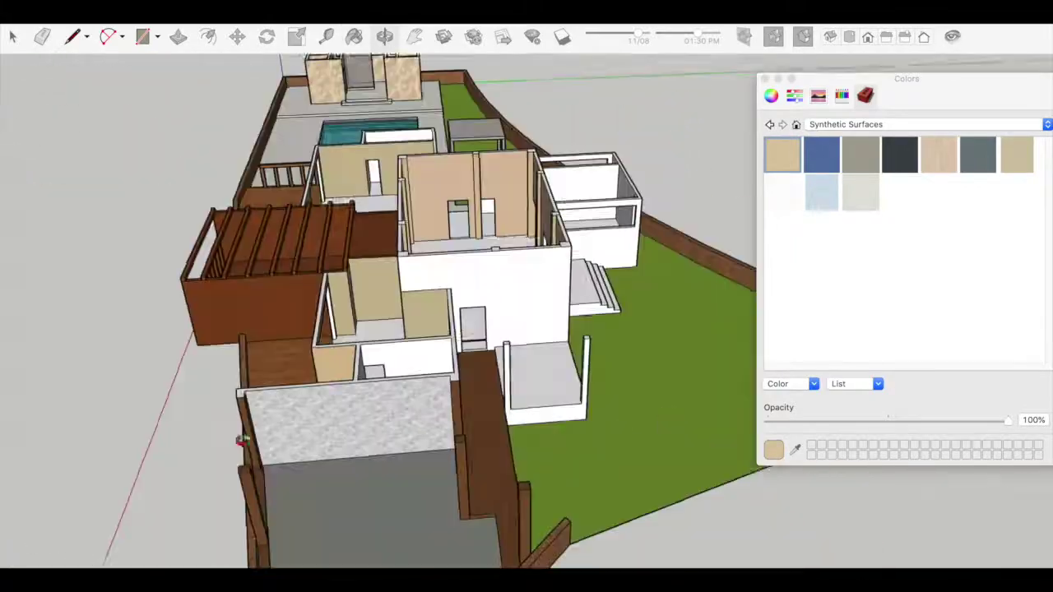
pyautogui.scroll(5, 370, 313)
pyautogui.scroll(-5, 423, 348)
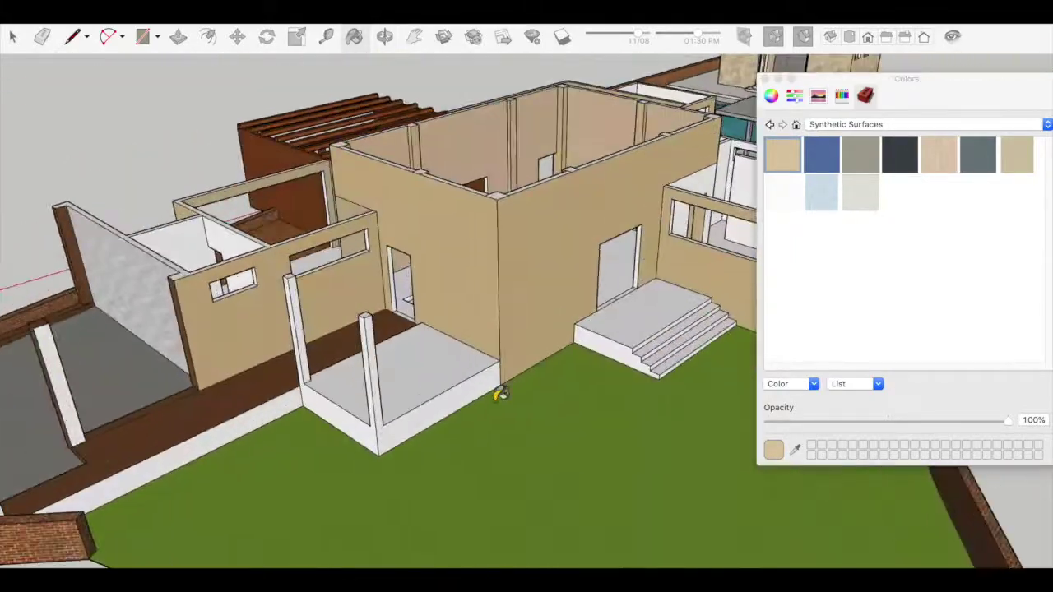
pyautogui.moveTo(499, 395); pyautogui.dragTo(400, 376, button='middle')
pyautogui.scroll(5, 325, 378)
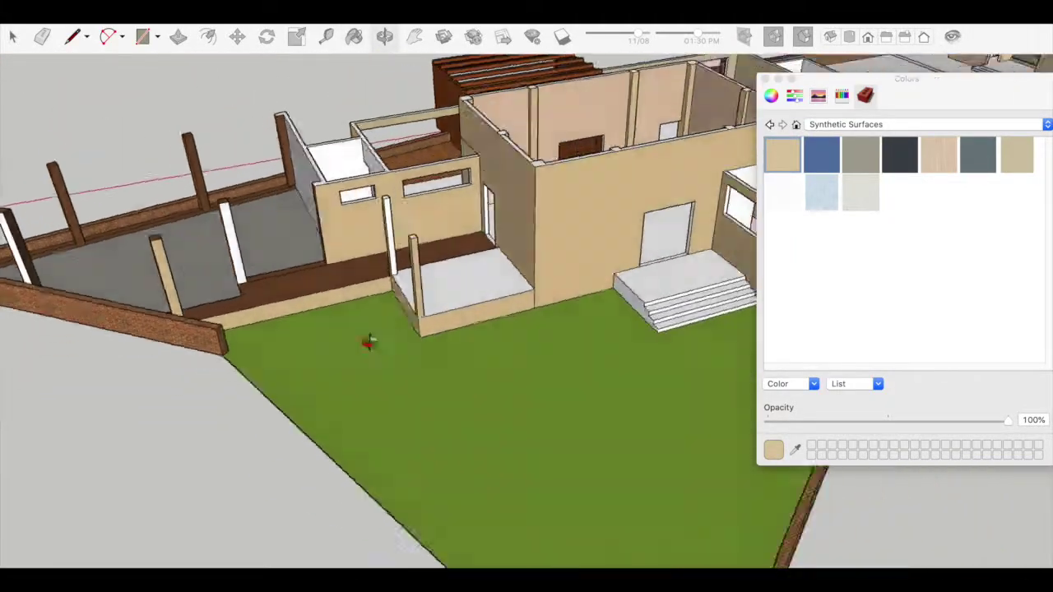
pyautogui.scroll(-2, 444, 321)
pyautogui.scroll(-5, 834, 329)
pyautogui.scroll(5, 588, 336)
# Step: Orbit to view the porch and the opposite side of the house
pyautogui.moveTo(587, 335); pyautogui.dragTo(661, 385, button='middle')
pyautogui.scroll(5, 495, 433)
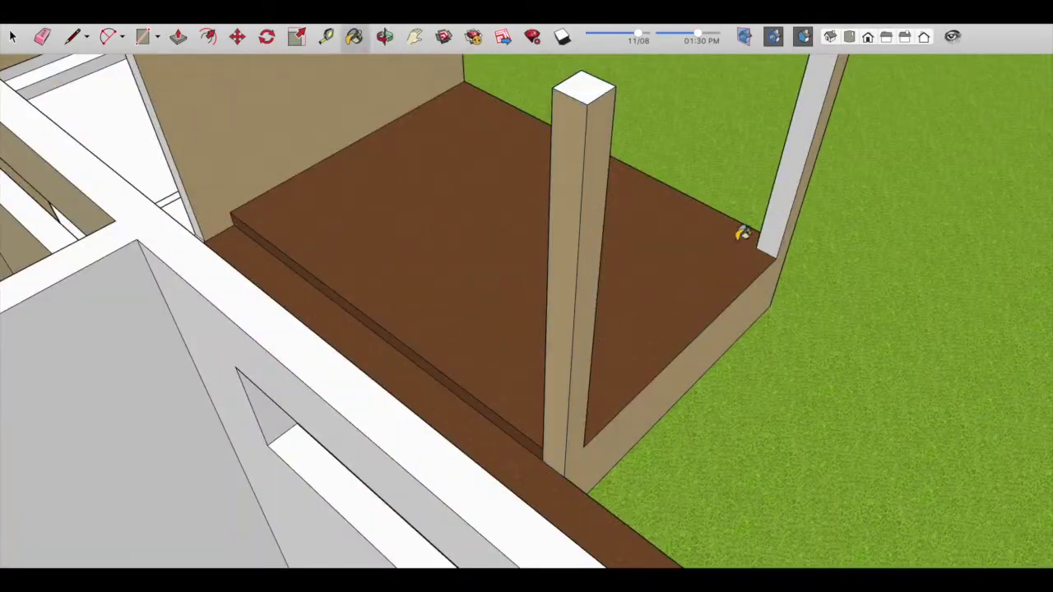
pyautogui.scroll(-5, 548, 324)
pyautogui.scroll(-3, 765, 395)
pyautogui.scroll(3, 477, 179)
pyautogui.scroll(3, 880, 317)
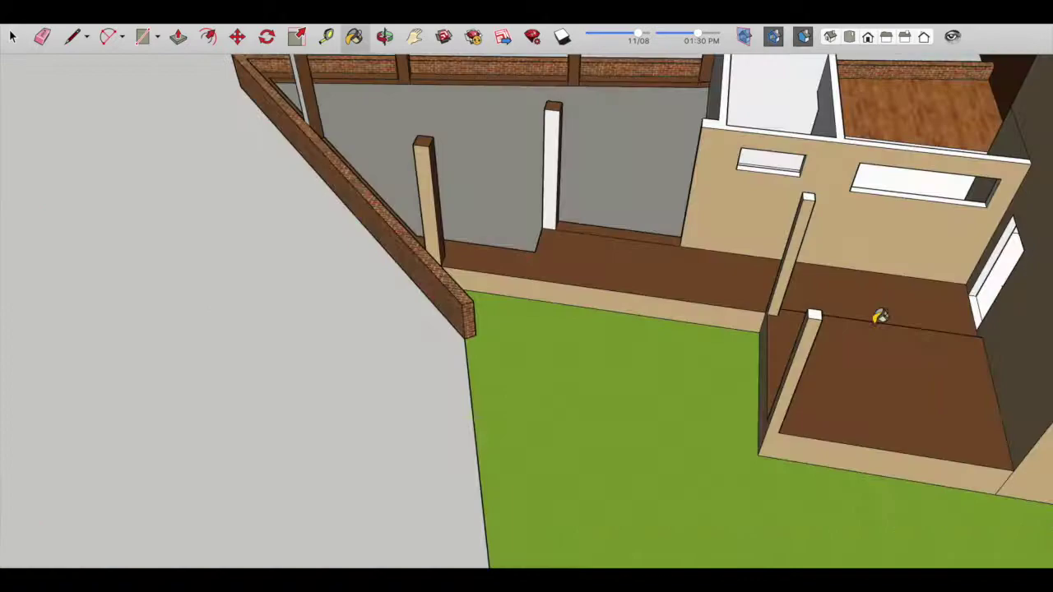
pyautogui.scroll(-3, 880, 317)
pyautogui.scroll(5, 556, 228)
pyautogui.scroll(-1, 535, 380)
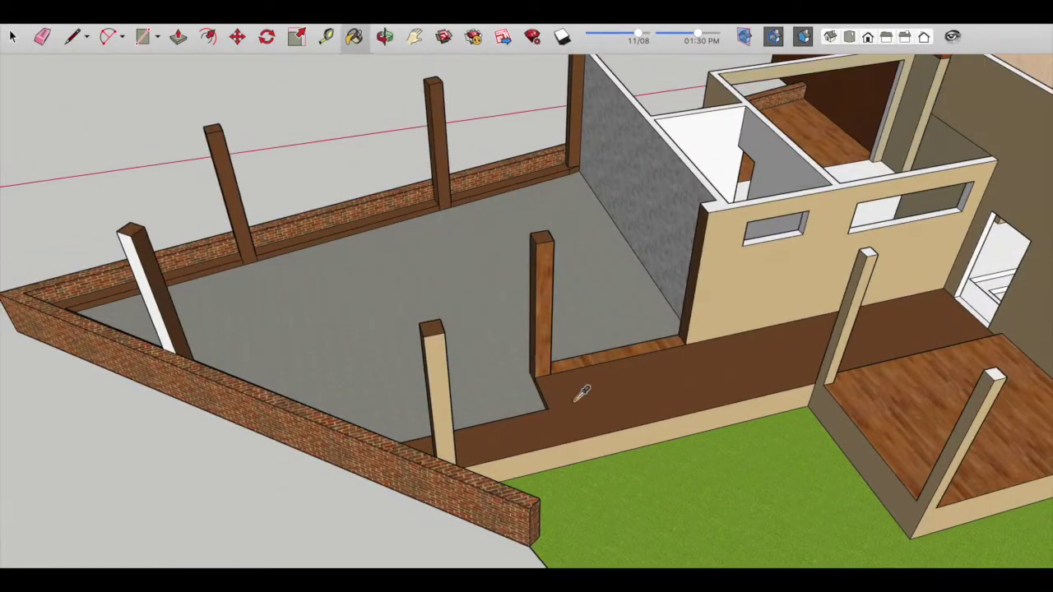
pyautogui.scroll(2, 576, 397)
pyautogui.scroll(-3, 578, 364)
pyautogui.moveTo(639, 435)
pyautogui.mouseDown(button='middle')
pyautogui.moveTo(393, 251)
pyautogui.moveTo(461, 387)
pyautogui.mouseUp(button='middle')
pyautogui.scroll(-4, 461, 387)
pyautogui.scroll(2, 463, 394)
pyautogui.scroll(4, 464, 393)
pyautogui.scroll(-3, 464, 393)
# Step: Switch the material library to the Tile collection and orbit toward the interior rooms
pyautogui.click(870, 124)
pyautogui.click(870, 134)
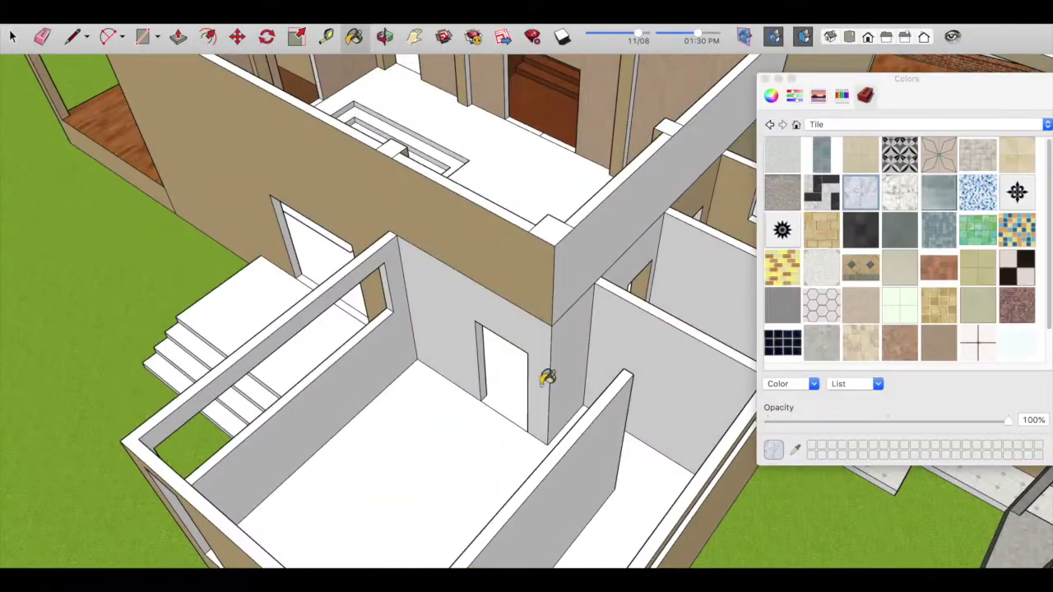
pyautogui.scroll(3, 475, 352)
pyautogui.scroll(-4, 498, 388)
pyautogui.moveTo(499, 388); pyautogui.dragTo(616, 404, button='middle')
pyautogui.scroll(4, 617, 404)
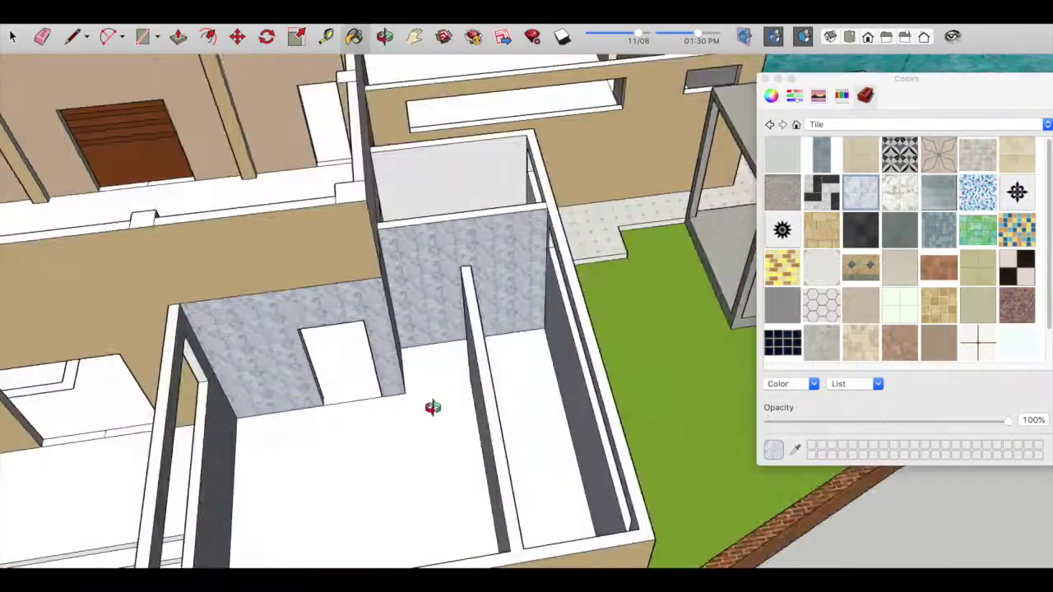
pyautogui.scroll(3, 320, 400)
pyautogui.moveTo(281, 449); pyautogui.dragTo(260, 367, button='middle')
pyautogui.moveTo(461, 269)
pyautogui.mouseDown(button='middle')
pyautogui.moveTo(665, 370)
pyautogui.moveTo(371, 341)
pyautogui.mouseUp(button='middle')
pyautogui.scroll(3, 371, 341)
# Step: Apply the beige tile material to two room floors
pyautogui.click(977, 305)
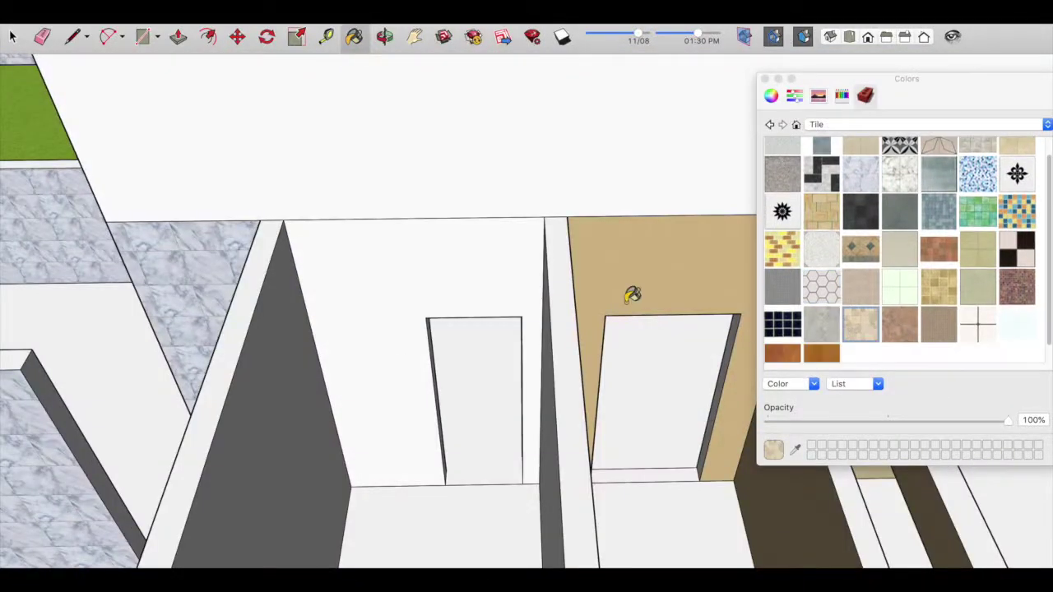
pyautogui.scroll(-3, 378, 312)
pyautogui.moveTo(724, 330)
pyautogui.mouseDown(button='middle')
pyautogui.moveTo(557, 336)
pyautogui.moveTo(392, 400)
pyautogui.moveTo(422, 360)
pyautogui.moveTo(677, 279)
pyautogui.mouseUp(button='middle')
pyautogui.scroll(5, 329, 409)
pyautogui.click(329, 409)
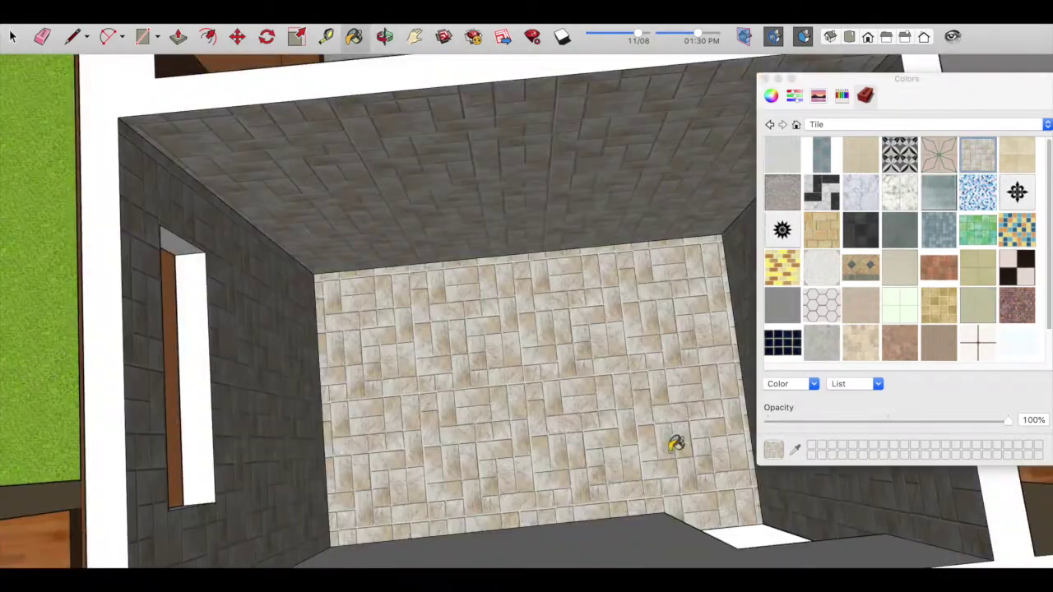
pyautogui.scroll(-5, 577, 240)
pyautogui.moveTo(576, 240)
pyautogui.mouseDown(button='middle')
pyautogui.moveTo(750, 294)
pyautogui.moveTo(665, 157)
pyautogui.mouseUp(button='middle')
pyautogui.scroll(5, 526, 326)
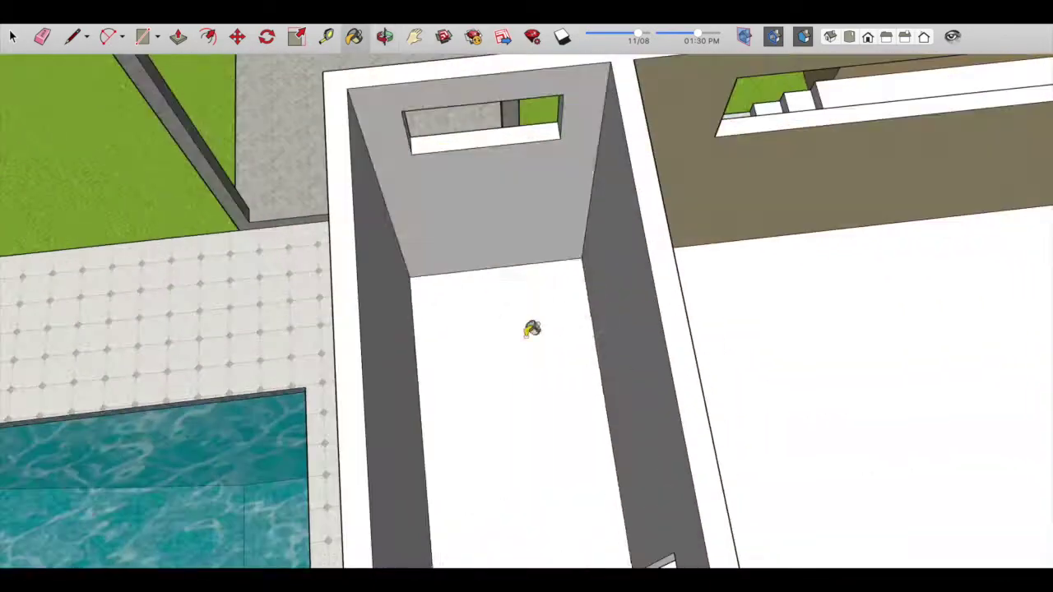
pyautogui.click(526, 326)
pyautogui.scroll(-5, 555, 449)
# Step: From a higher view, switch the material library to Synthetic Surfaces
pyautogui.moveTo(554, 450)
pyautogui.mouseDown(button='middle')
pyautogui.moveTo(533, 329)
pyautogui.moveTo(451, 164)
pyautogui.moveTo(419, 367)
pyautogui.mouseUp(button='middle')
pyautogui.moveTo(503, 218); pyautogui.dragTo(494, 164, button='middle')
pyautogui.press('b')
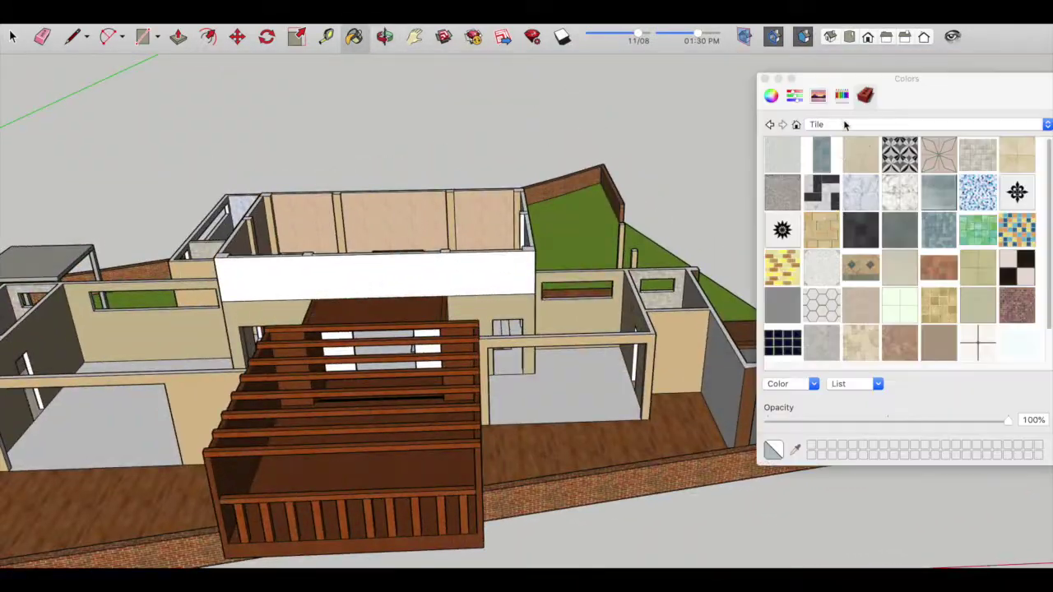
pyautogui.click(928, 125)
pyautogui.click(856, 190)
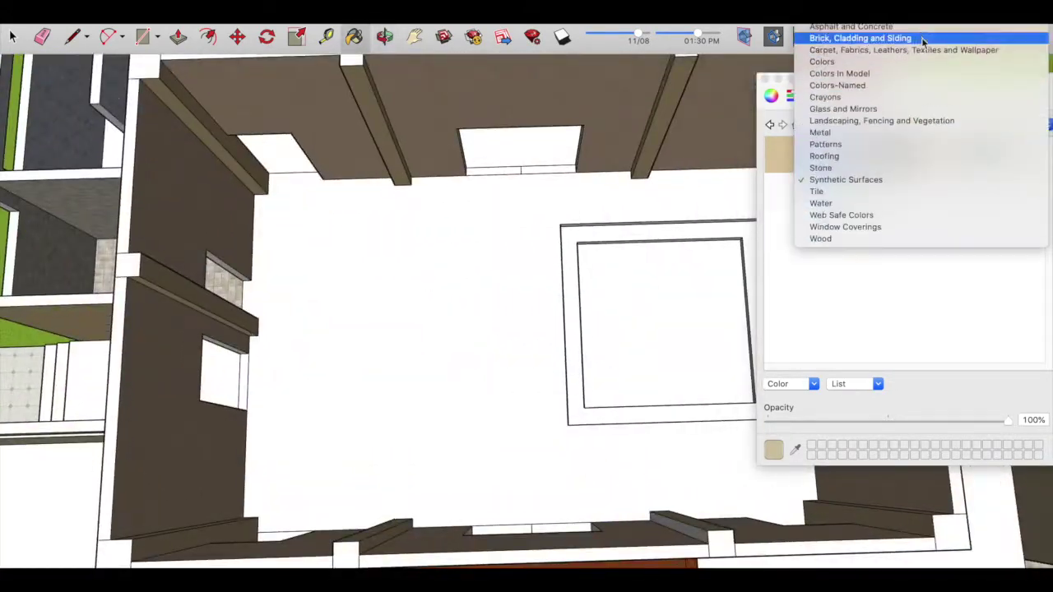
# Step: Cover the room floor with dark grey carpet from the Carpet and Fabrics collection
pyautogui.click(920, 51)
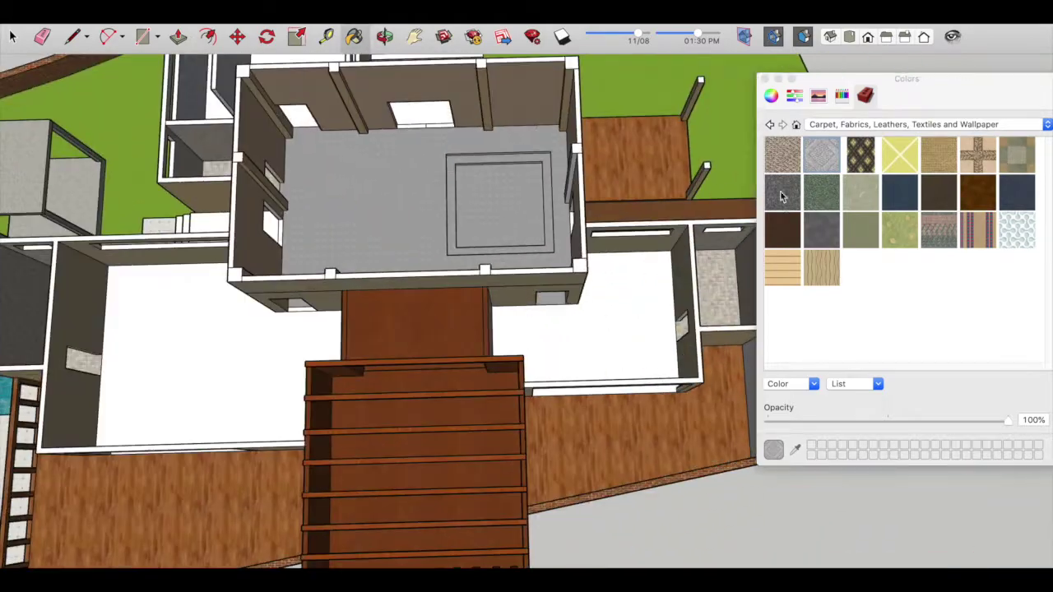
pyautogui.click(782, 195)
pyautogui.click(430, 288)
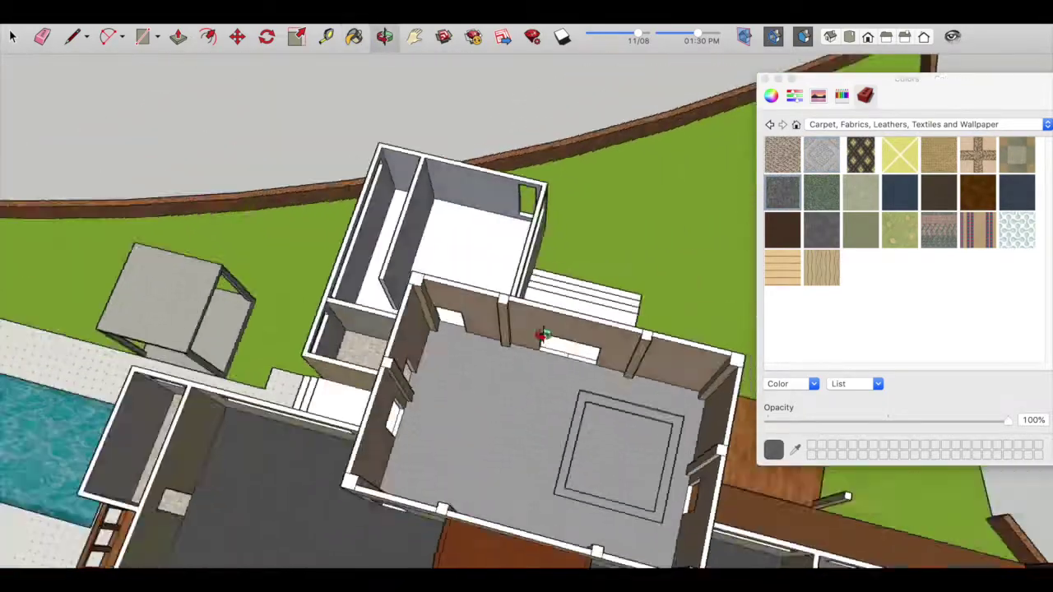
pyautogui.scroll(5, 508, 147)
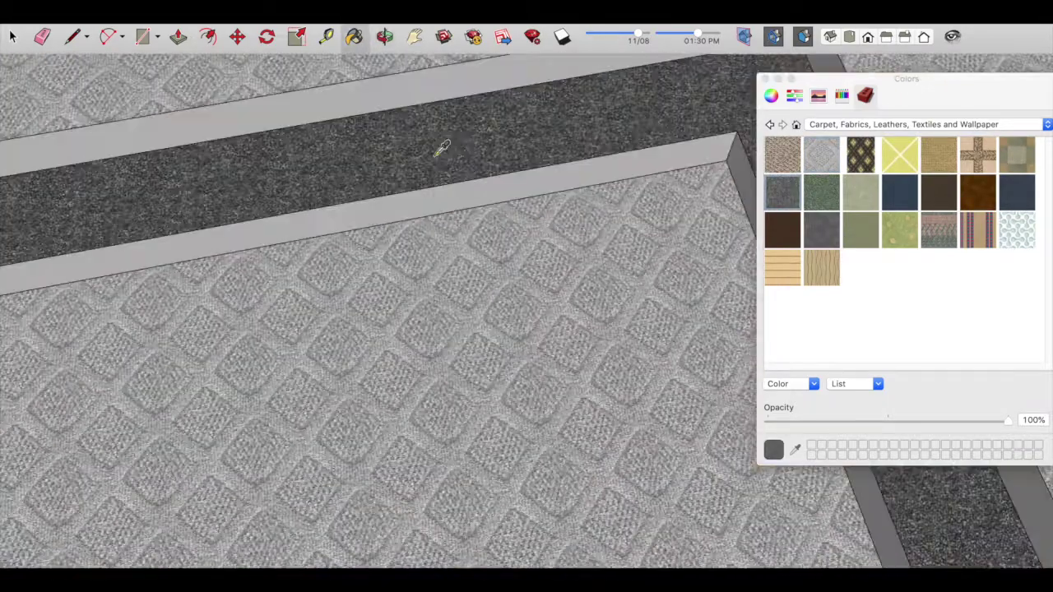
pyautogui.scroll(-3, 337, 207)
pyautogui.moveTo(337, 207); pyautogui.dragTo(654, 252, button='middle')
pyautogui.scroll(3, 463, 283)
pyautogui.scroll(-3, 355, 188)
# Step: Orbit around the carpeted room to inspect its walls and the sunken rectangle
pyautogui.moveTo(370, 416)
pyautogui.mouseDown(button='middle')
pyautogui.moveTo(469, 298)
pyautogui.moveTo(355, 308)
pyautogui.mouseUp(button='middle')
pyautogui.scroll(2, 654, 343)
pyautogui.scroll(-1, 654, 343)
pyautogui.scroll(-5, 654, 343)
pyautogui.scroll(5, 301, 337)
pyautogui.moveTo(301, 337); pyautogui.dragTo(354, 308, button='middle')
pyautogui.scroll(-5, 355, 308)
pyautogui.scroll(-2, 247, 317)
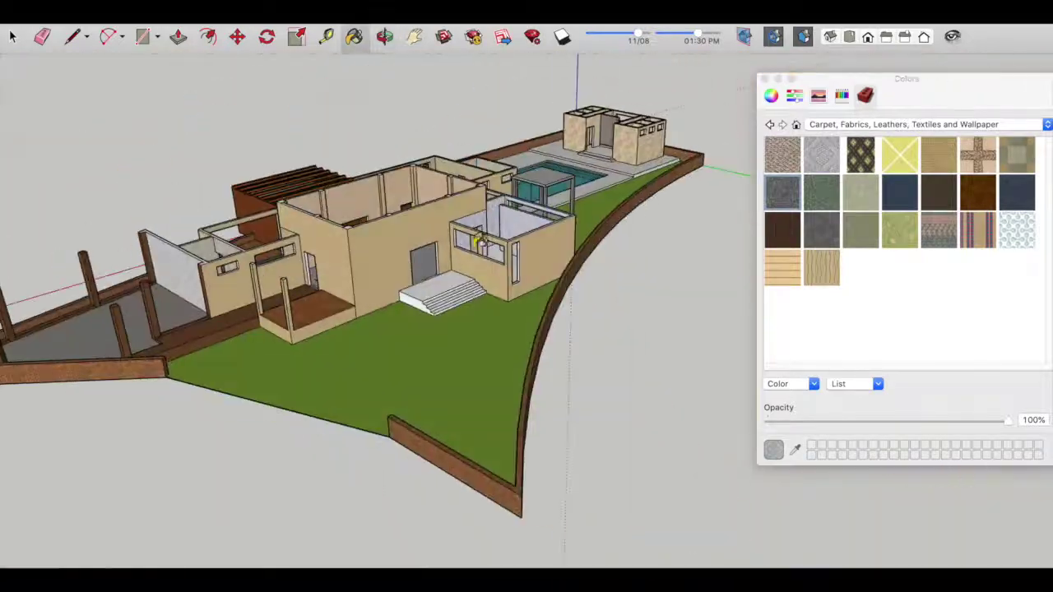
pyautogui.scroll(5, 526, 321)
# Step: Paint the stair platform with a grey brick from Brick, Cladding and Siding
pyautogui.click(1048, 124)
pyautogui.click(856, 110)
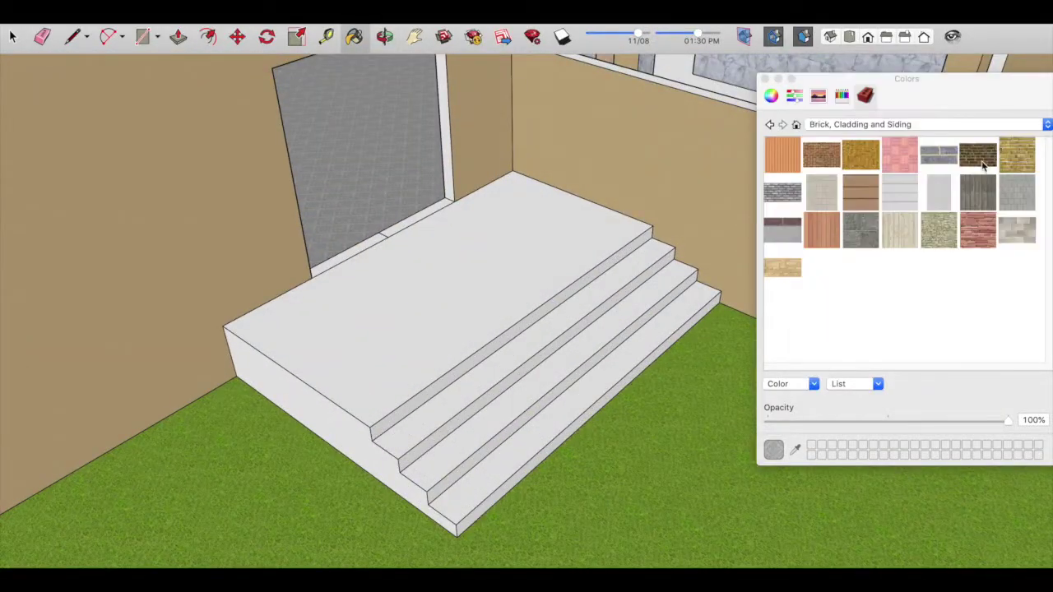
pyautogui.scroll(-5, 401, 371)
pyautogui.click(782, 231)
pyautogui.scroll(5, 414, 375)
pyautogui.click(413, 375)
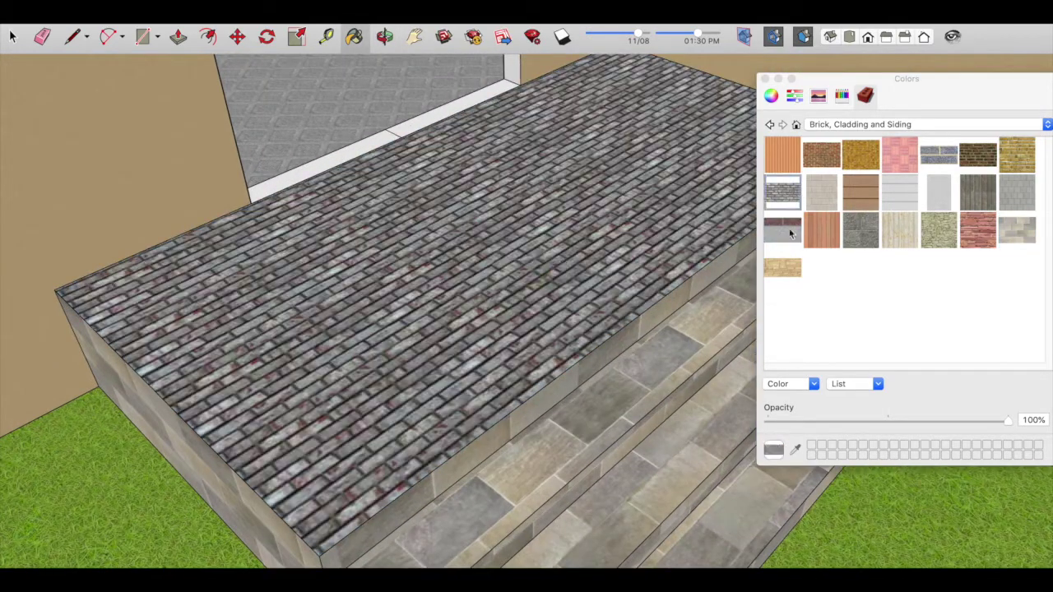
# Step: Try other brick materials on the platform top, ending with yellow brick
pyautogui.click(782, 230)
pyautogui.scroll(3, 371, 381)
pyautogui.click(371, 381)
pyautogui.scroll(-3, 371, 381)
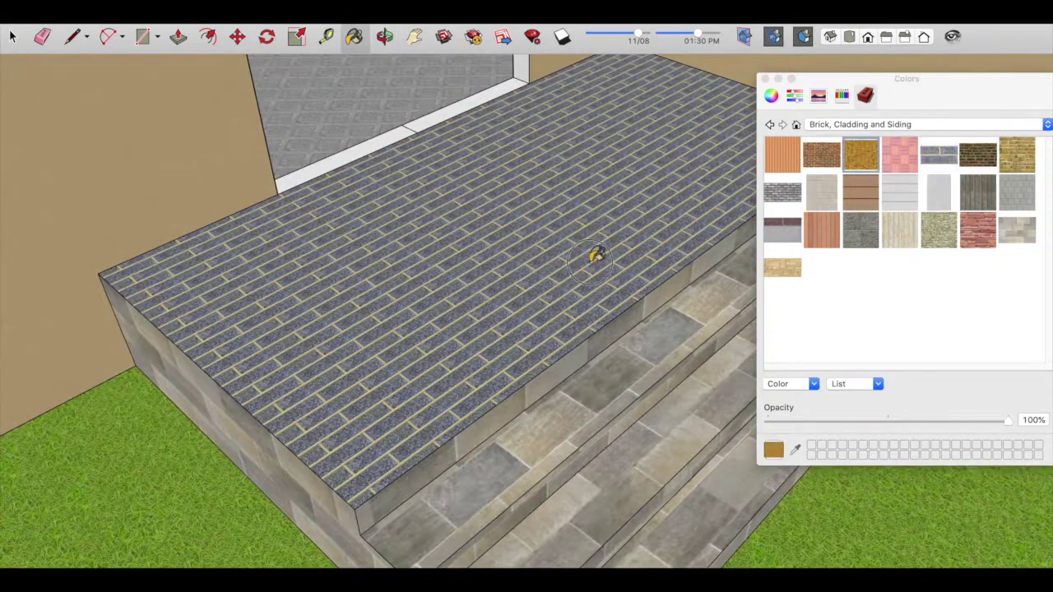
pyautogui.scroll(-5, 450, 398)
pyautogui.click(450, 399)
pyautogui.scroll(-5, 475, 284)
# Step: Paint the steps in grey concrete from the Asphalt and Concrete collection
pyautogui.click(860, 124)
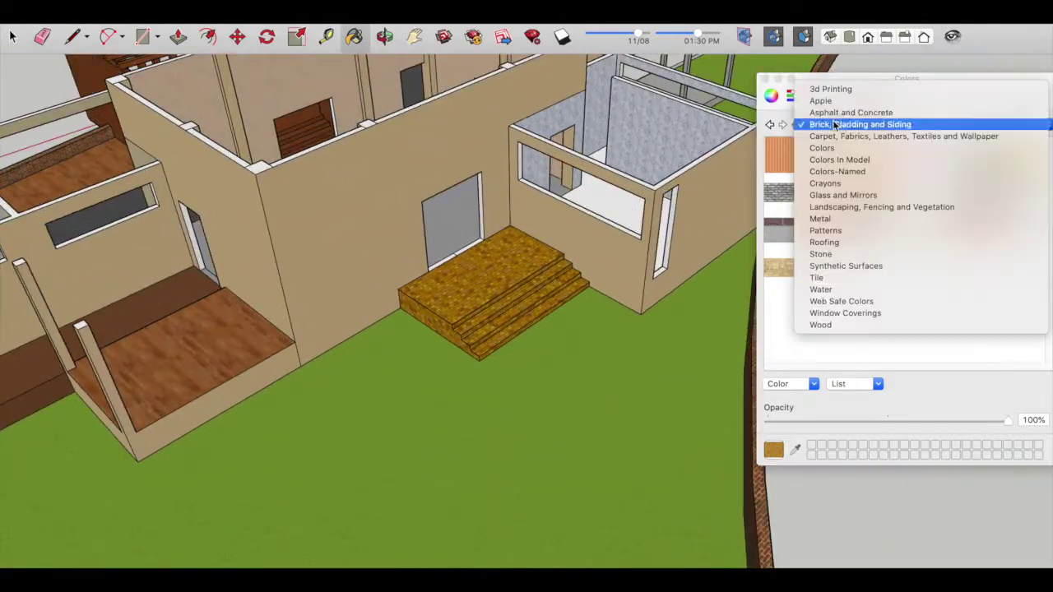
pyautogui.click(832, 110)
pyautogui.click(860, 155)
pyautogui.scroll(5, 515, 329)
pyautogui.click(514, 329)
pyautogui.scroll(-5, 430, 377)
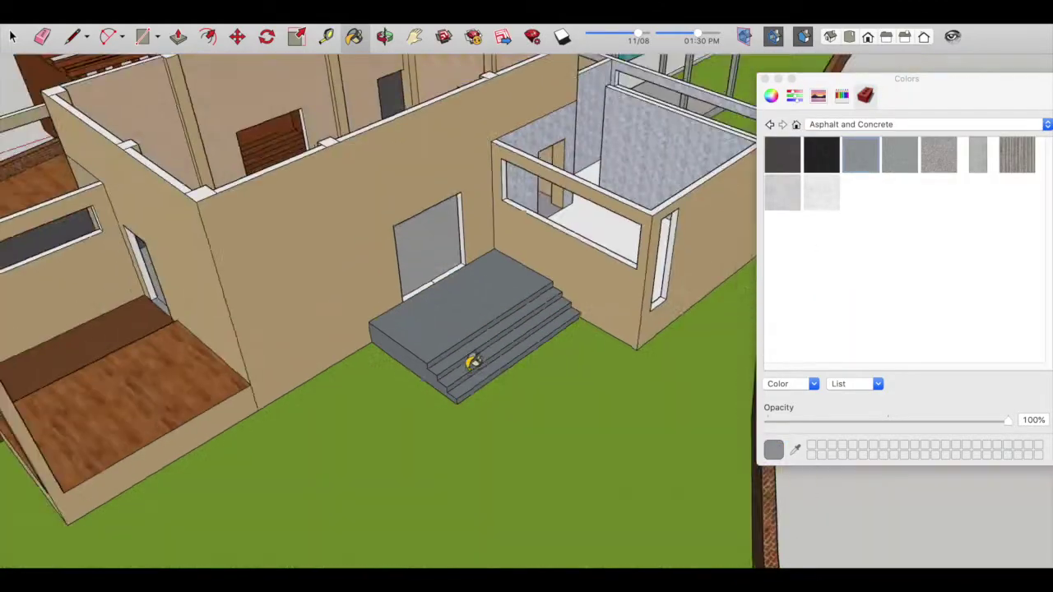
pyautogui.scroll(-5, 470, 357)
pyautogui.scroll(5, 685, 406)
# Step: Orbit around the house to aerial and oblique overview angles
pyautogui.moveTo(685, 407)
pyautogui.mouseDown(button='middle')
pyautogui.moveTo(506, 381)
pyautogui.moveTo(410, 291)
pyautogui.mouseUp(button='middle')
pyautogui.scroll(-5, 506, 382)
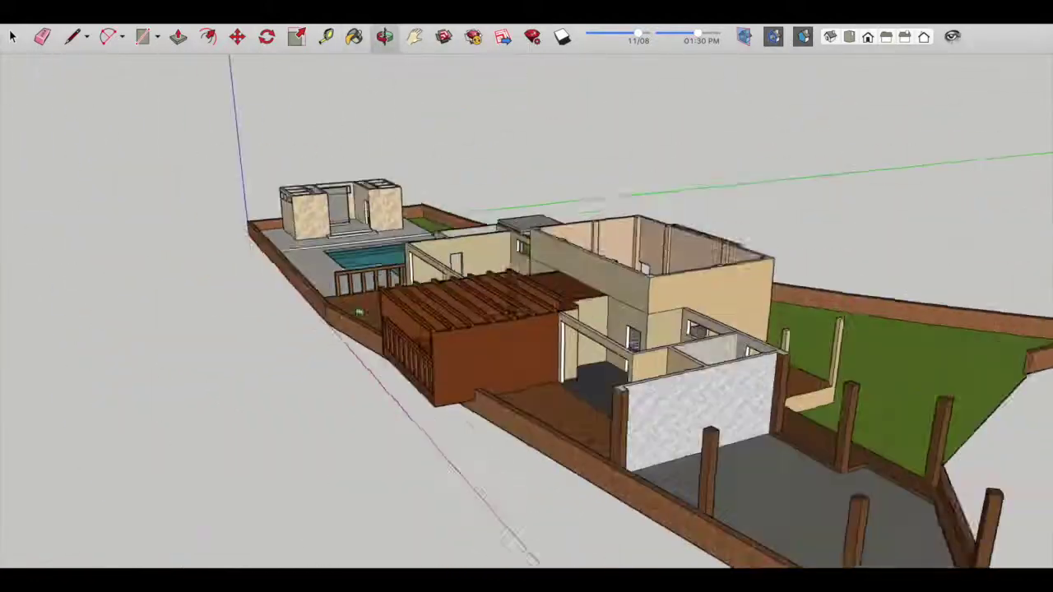
pyautogui.scroll(5, 410, 292)
pyautogui.scroll(-5, 409, 291)
pyautogui.scroll(5, 424, 288)
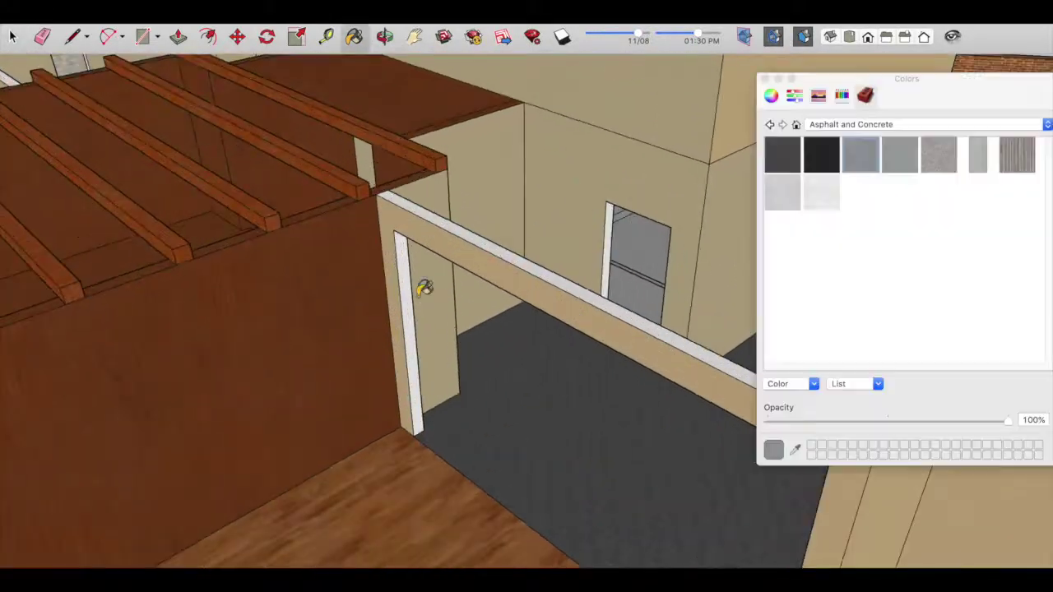
pyautogui.click(765, 79)
pyautogui.moveTo(415, 243)
pyautogui.mouseDown(button='middle')
pyautogui.moveTo(642, 385)
pyautogui.moveTo(548, 400)
pyautogui.moveTo(552, 141)
pyautogui.moveTo(476, 283)
pyautogui.moveTo(696, 419)
pyautogui.moveTo(651, 379)
pyautogui.mouseUp(button='middle')
pyautogui.scroll(3, 476, 283)
pyautogui.scroll(3, 667, 402)
pyautogui.scroll(-5, 715, 386)
pyautogui.moveTo(714, 387); pyautogui.dragTo(494, 366, button='middle')
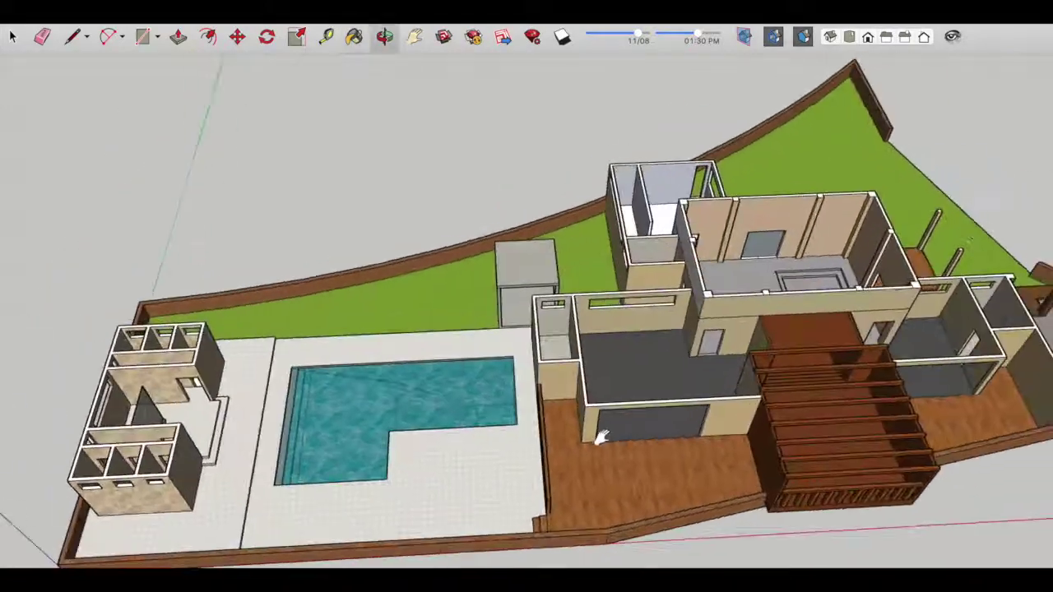
pyautogui.scroll(3, 444, 370)
pyautogui.scroll(3, 419, 376)
pyautogui.scroll(-4, 419, 376)
pyautogui.moveTo(419, 376); pyautogui.dragTo(453, 340, button='middle')
pyautogui.scroll(3, 452, 340)
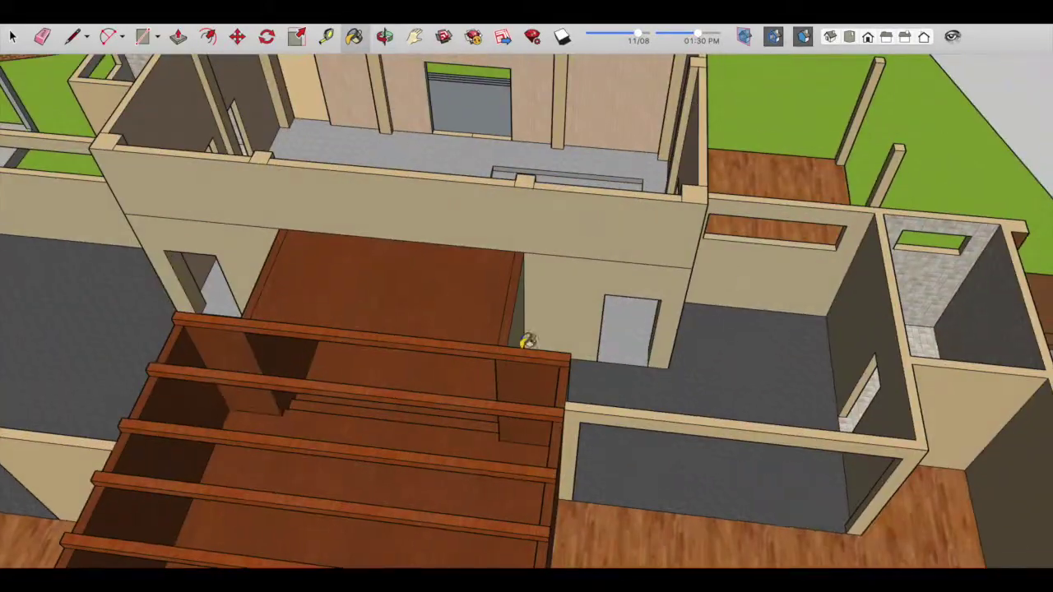
# Step: Paint the wall-top faces with black asphalt
pyautogui.press('b')
pyautogui.click(821, 155)
pyautogui.scroll(3, 696, 193)
pyautogui.scroll(2, 616, 293)
pyautogui.click(611, 300)
pyautogui.press('super+z')
pyautogui.click(851, 124)
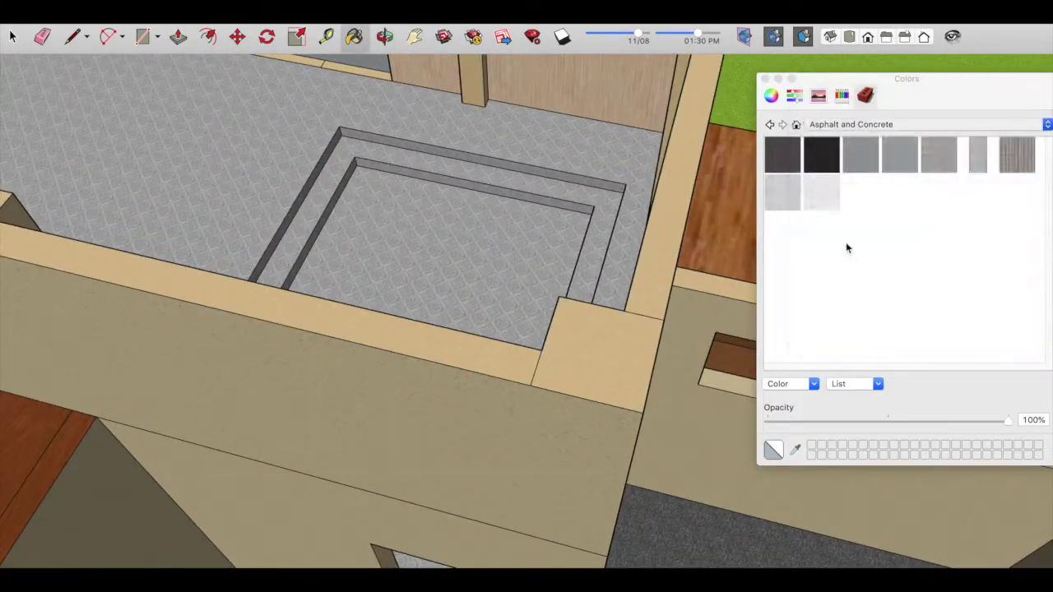
pyautogui.click(581, 344)
pyautogui.scroll(-3, 592, 329)
# Step: Orbit to view the whole upper floor, then the pool and garden
pyautogui.moveTo(609, 307)
pyautogui.mouseDown(button='middle')
pyautogui.moveTo(397, 297)
pyautogui.moveTo(650, 102)
pyautogui.moveTo(458, 248)
pyautogui.mouseUp(button='middle')
pyautogui.scroll(3, 457, 248)
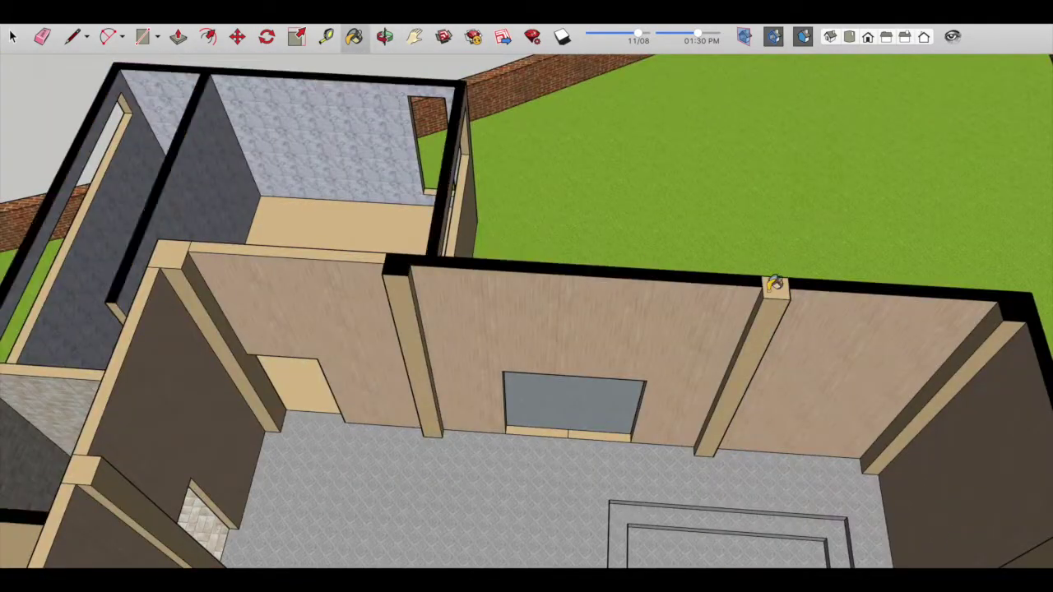
pyautogui.scroll(-5, 153, 267)
pyautogui.scroll(1, 311, 285)
pyautogui.scroll(1, 370, 280)
pyautogui.scroll(1, 443, 277)
pyautogui.scroll(-3, 444, 278)
pyautogui.moveTo(444, 278)
pyautogui.mouseDown(button='middle')
pyautogui.moveTo(494, 312)
pyautogui.moveTo(680, 346)
pyautogui.mouseUp(button='middle')
pyautogui.scroll(3, 679, 346)
pyautogui.scroll(-3, 377, 356)
pyautogui.scroll(2, 466, 383)
pyautogui.scroll(2, 620, 148)
# Step: Orbit over the deck and garden to a top-down view of the house
pyautogui.moveTo(881, 303); pyautogui.dragTo(623, 283, button='middle')
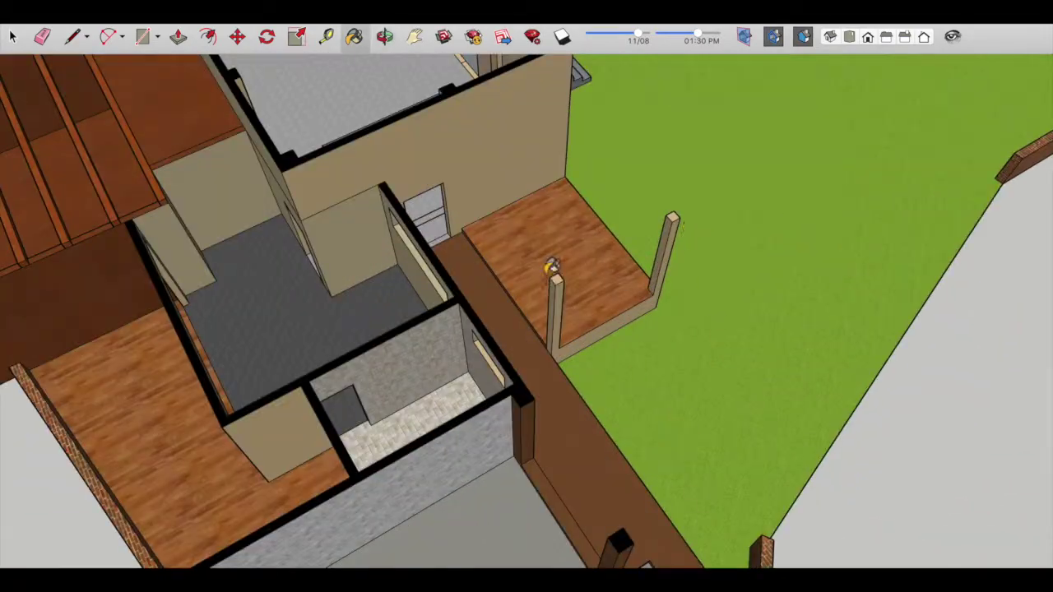
pyautogui.scroll(-5, 698, 314)
pyautogui.moveTo(699, 314)
pyautogui.mouseDown(button='middle')
pyautogui.moveTo(522, 71)
pyautogui.moveTo(576, 247)
pyautogui.moveTo(648, 385)
pyautogui.mouseUp(button='middle')
pyautogui.scroll(3, 576, 247)
pyautogui.scroll(-2, 648, 385)
pyautogui.scroll(-4, 649, 385)
pyautogui.scroll(5, 534, 340)
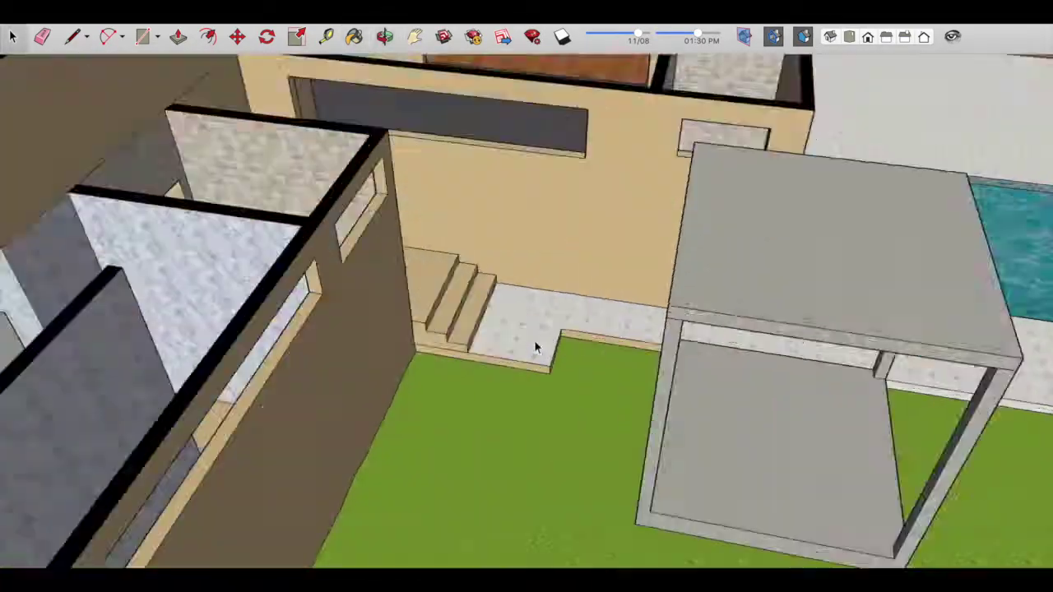
pyautogui.scroll(2, 466, 369)
pyautogui.press('b')
pyautogui.scroll(-3, 407, 363)
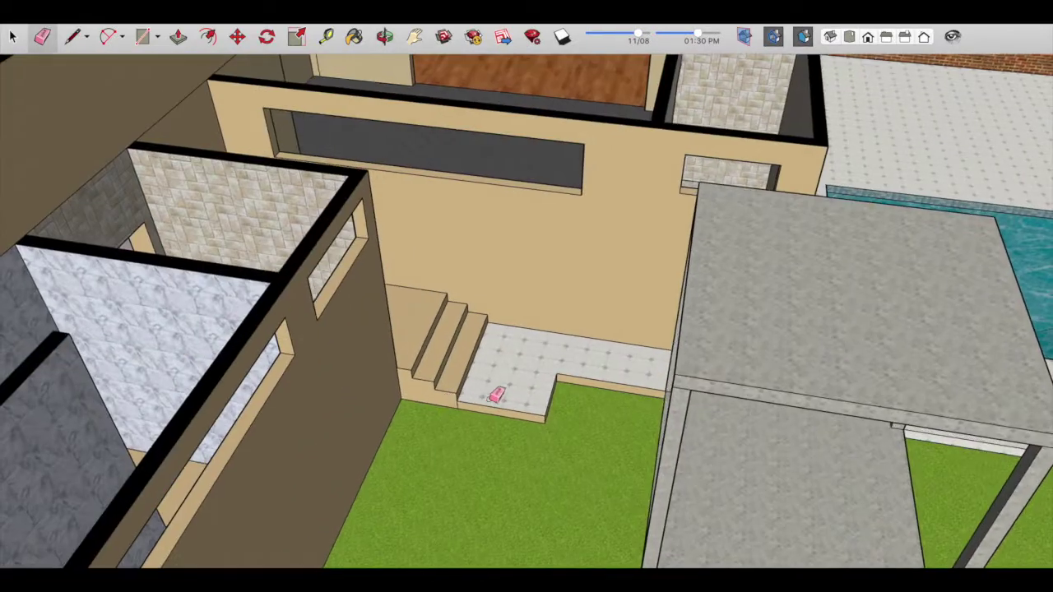
# Step: Tile the small step tread with a grey-blue material from the Tile collection
pyautogui.click(508, 416)
pyautogui.scroll(3, 566, 389)
pyautogui.scroll(-4, 463, 371)
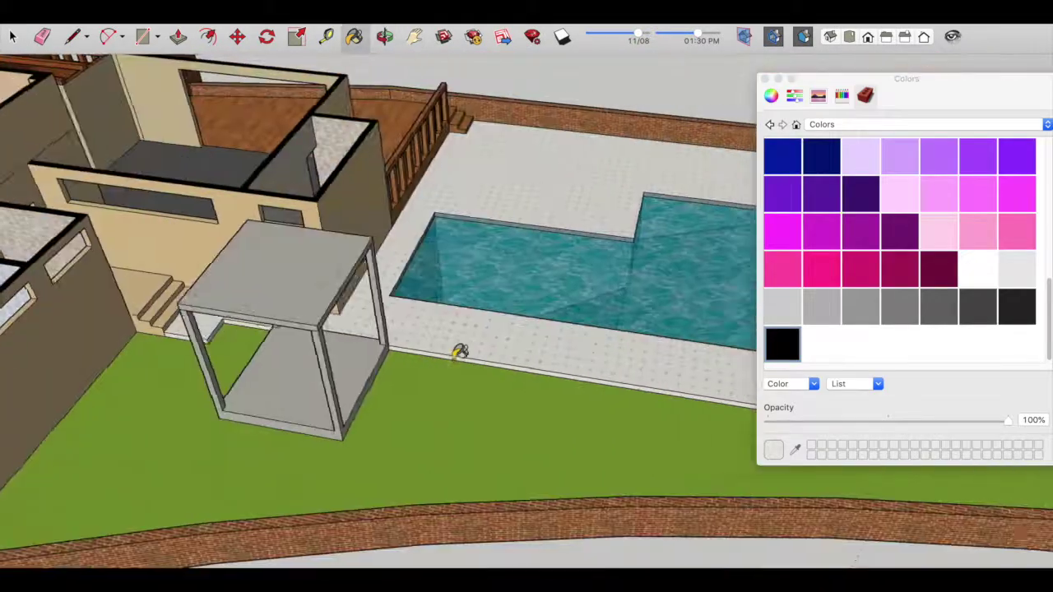
pyautogui.moveTo(461, 351); pyautogui.dragTo(381, 301, button='middle')
pyautogui.scroll(4, 498, 421)
pyautogui.click(814, 124)
pyautogui.click(812, 252)
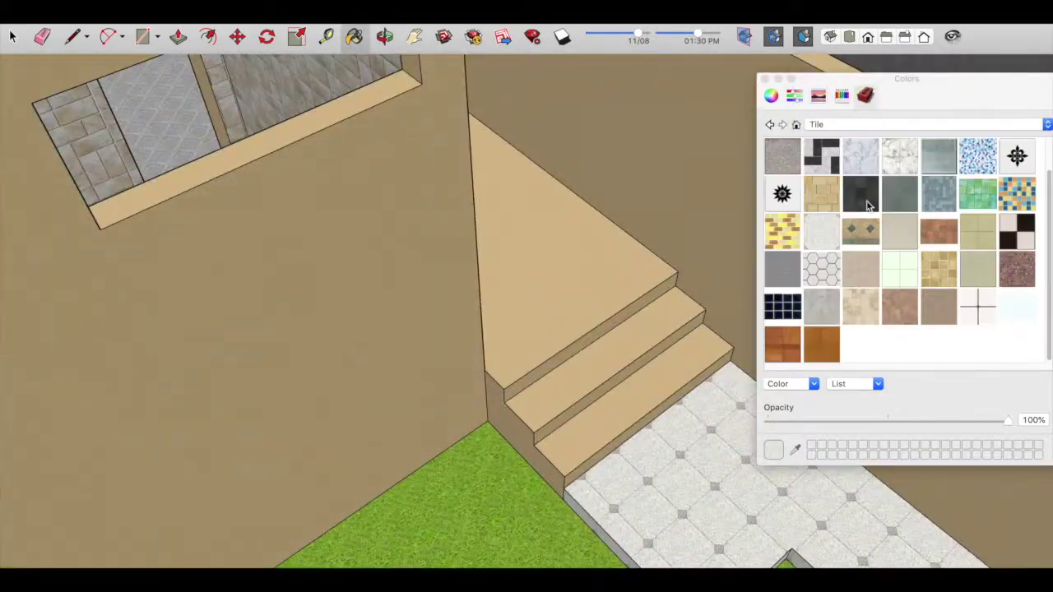
pyautogui.click(979, 276)
pyautogui.click(650, 347)
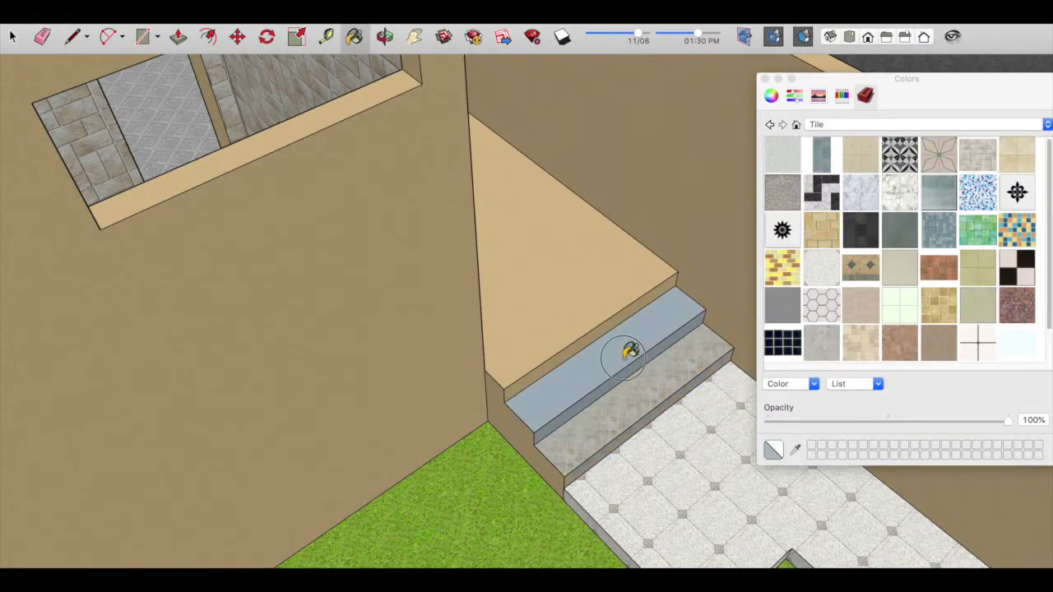
pyautogui.scroll(-5, 610, 338)
pyautogui.moveTo(611, 337); pyautogui.dragTo(506, 376, button='middle')
pyautogui.scroll(5, 672, 308)
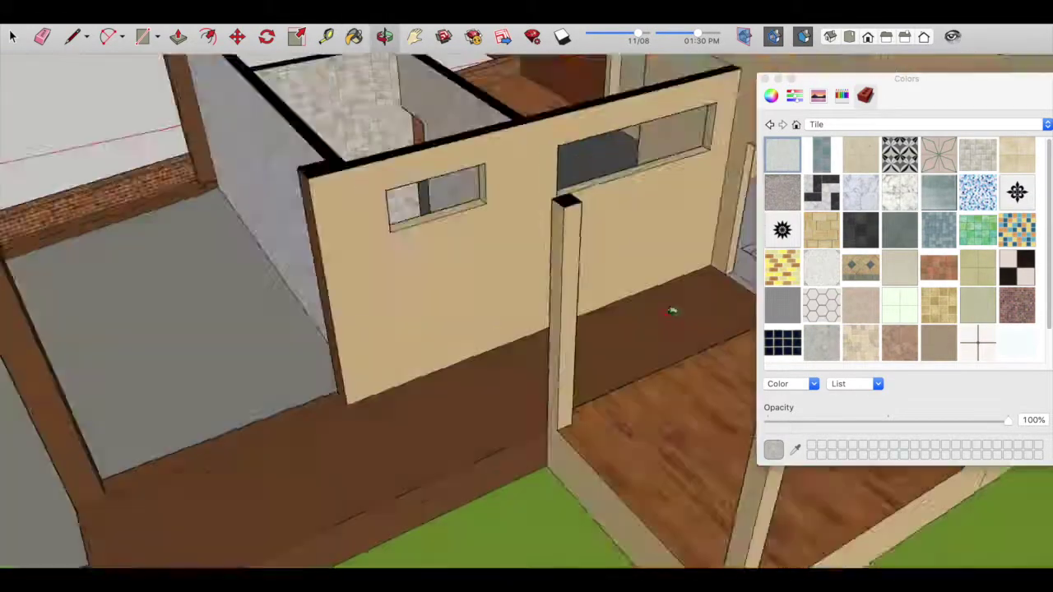
pyautogui.scroll(-5, 383, 353)
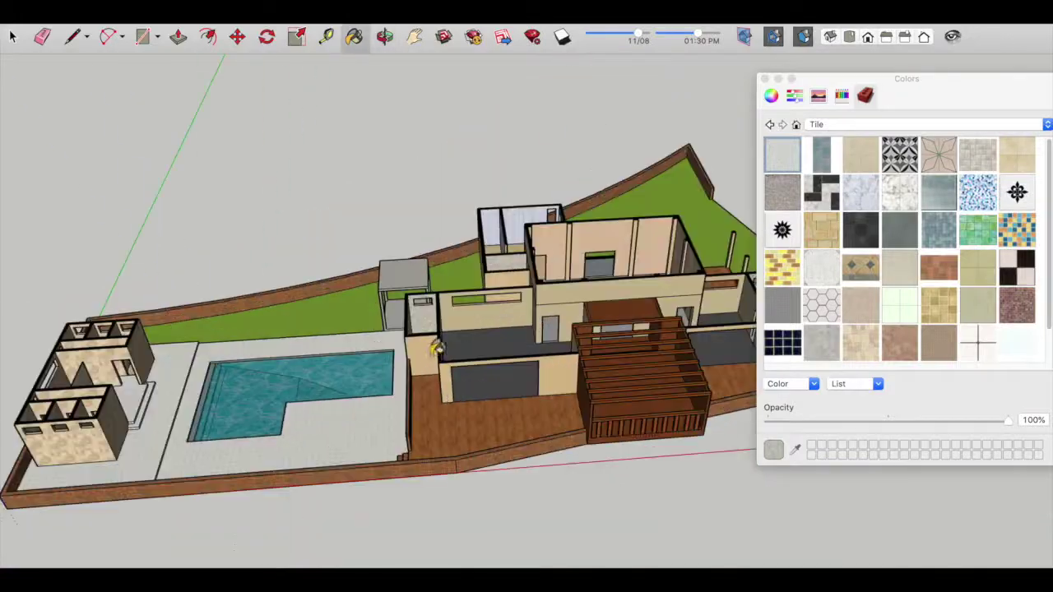